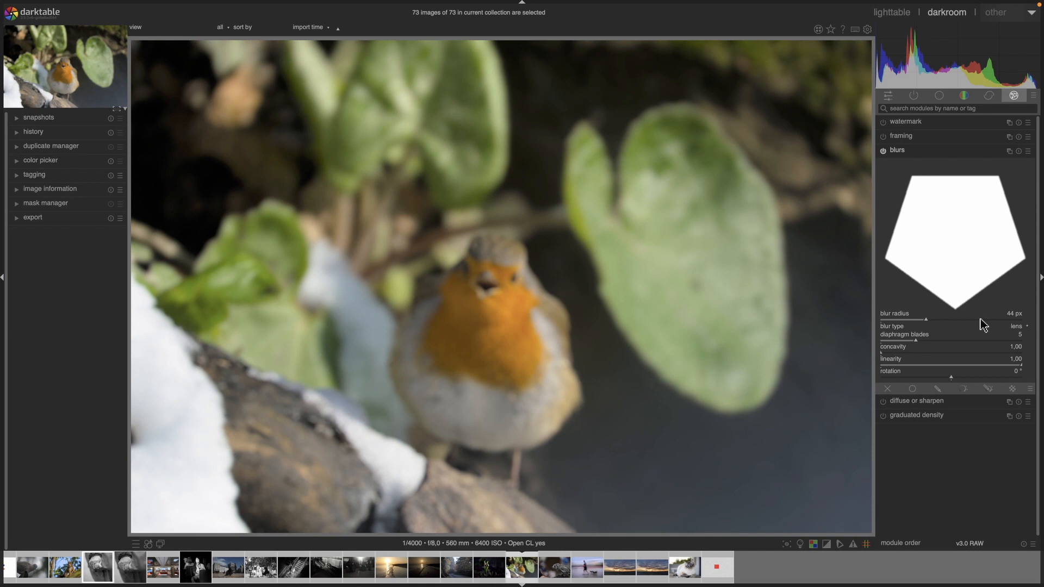
- Try blur radii of 92 px and 31 px, lower the radius to 8 px, and keep the lens blur type
{"action": "left_click", "coordinate": [981, 320]}
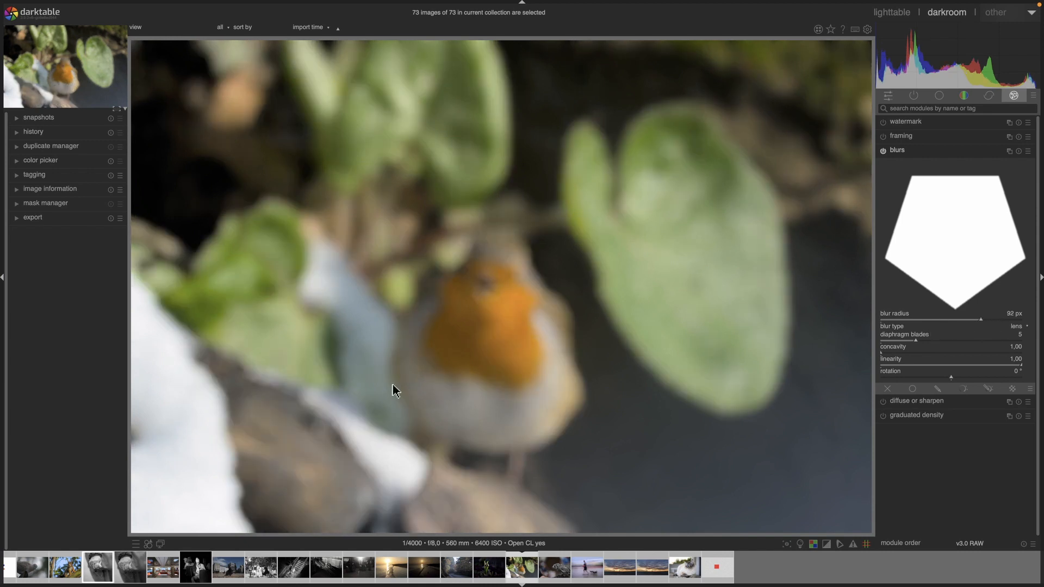
{"action": "left_click", "coordinate": [914, 320]}
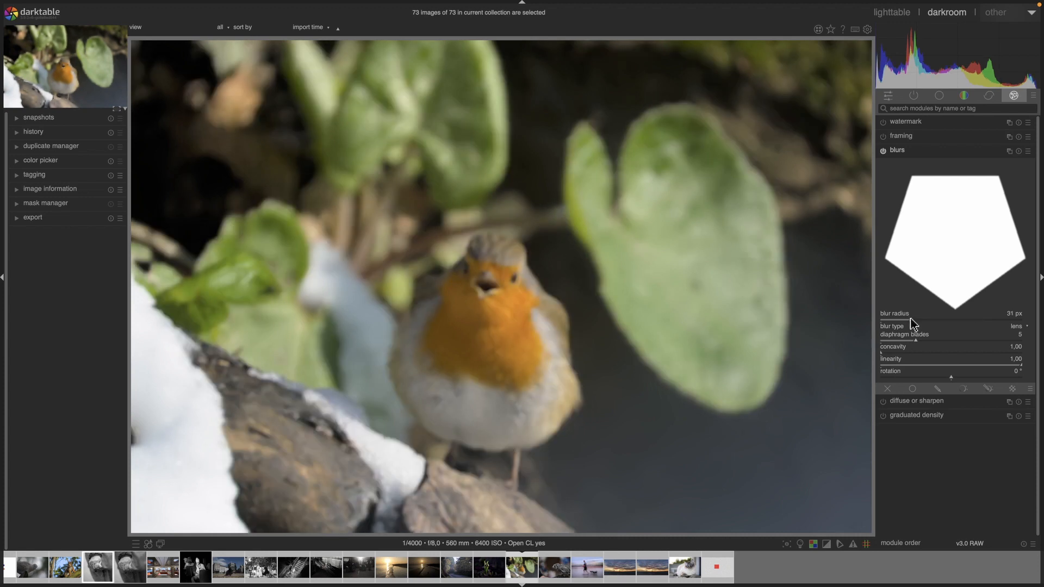
{"action": "left_click_drag", "start_coordinate": [913, 323], "coordinate": [900, 324]}
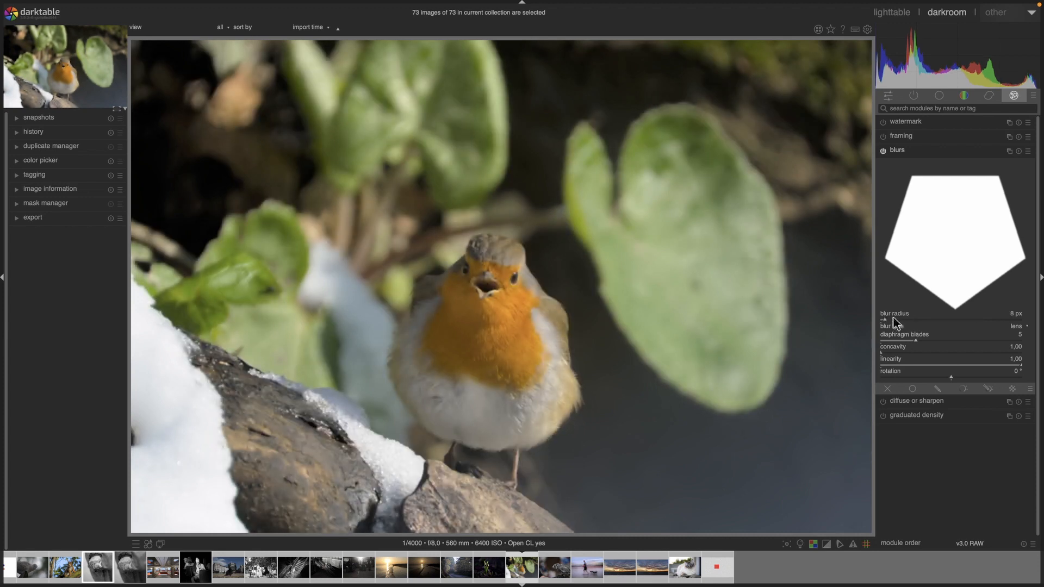
{"action": "left_click", "coordinate": [1019, 329]}
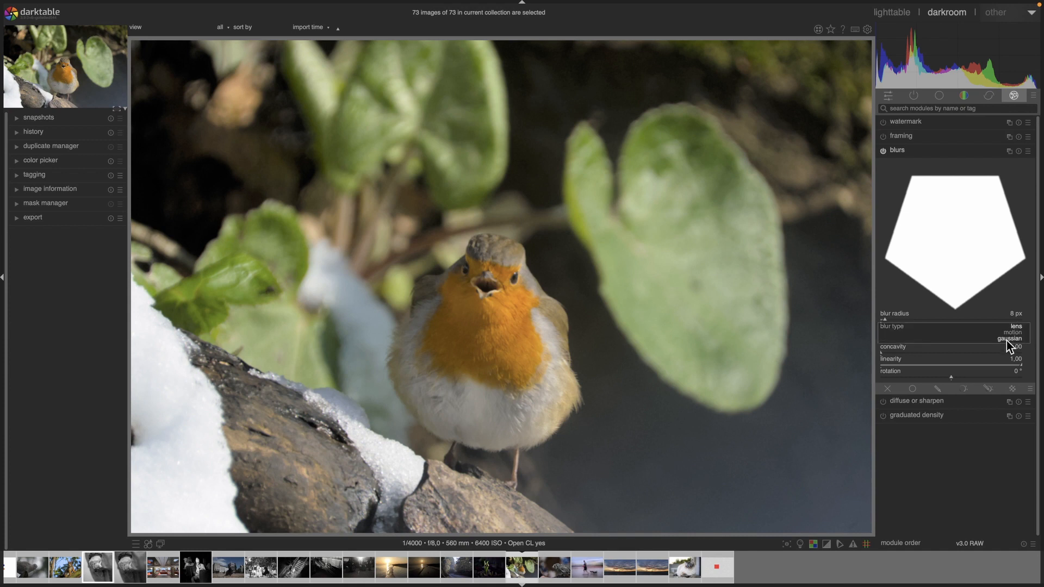
{"action": "left_click", "coordinate": [1016, 327]}
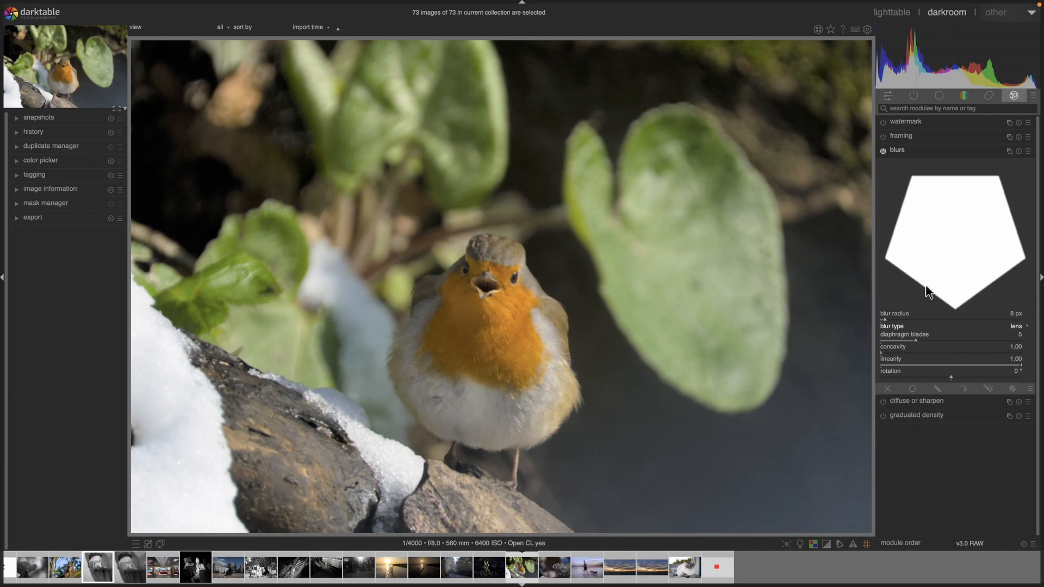
- Shape the lens aperture with 6 diaphragm blades and 5.58 concavity, and raise the blur radius to 83 px
{"action": "left_click", "coordinate": [980, 345]}
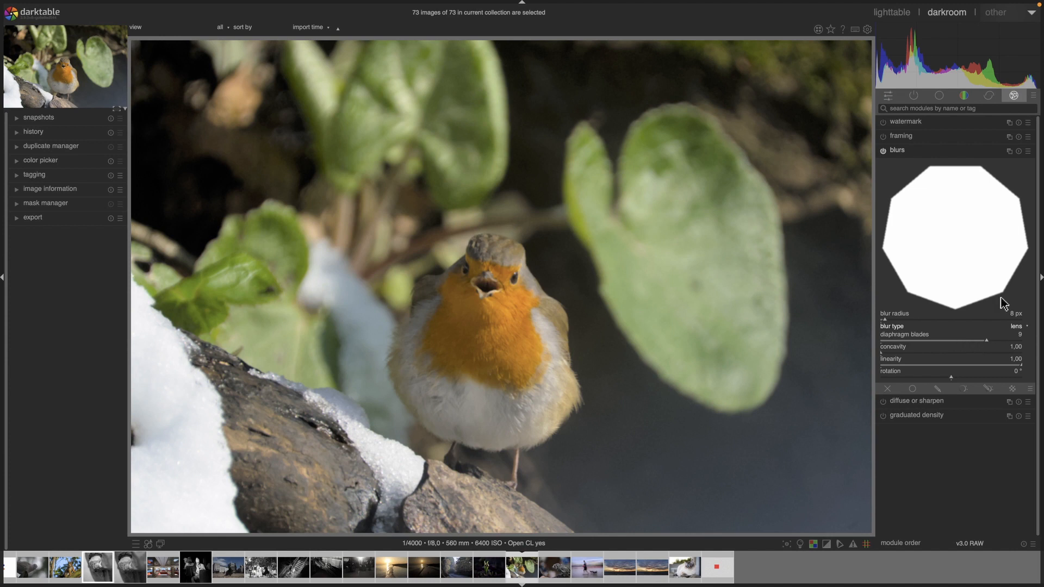
{"action": "mouse_move", "coordinate": [952, 352]}
{"action": "left_mouse_down"}
{"action": "mouse_move", "coordinate": [925, 352]}
{"action": "mouse_move", "coordinate": [959, 353]}
{"action": "mouse_move", "coordinate": [932, 341]}
{"action": "mouse_move", "coordinate": [982, 349]}
{"action": "mouse_move", "coordinate": [906, 357]}
{"action": "mouse_move", "coordinate": [958, 356]}
{"action": "left_mouse_up"}
{"action": "left_click", "coordinate": [912, 340]}
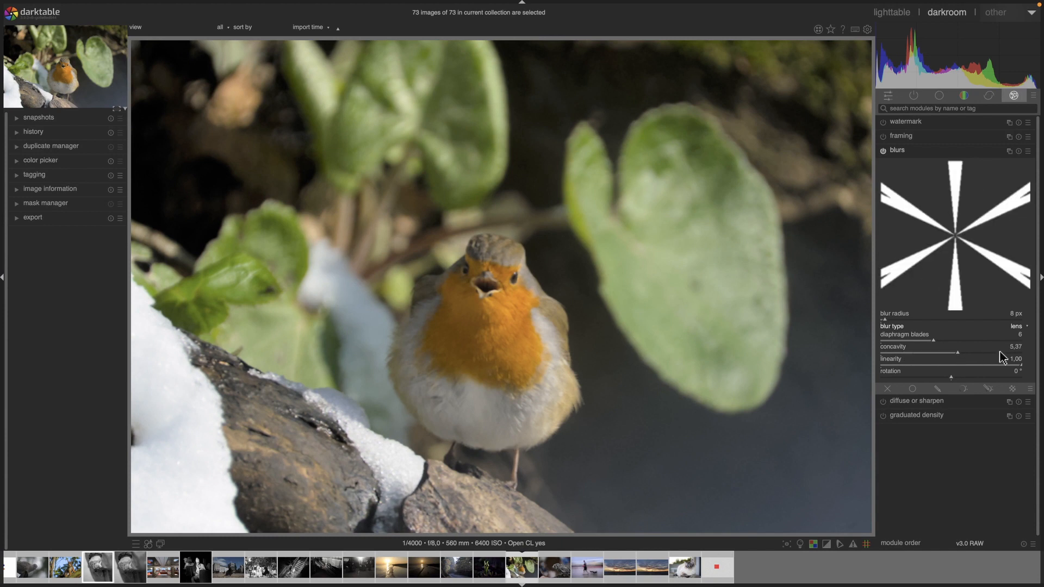
{"action": "left_click", "coordinate": [962, 357]}
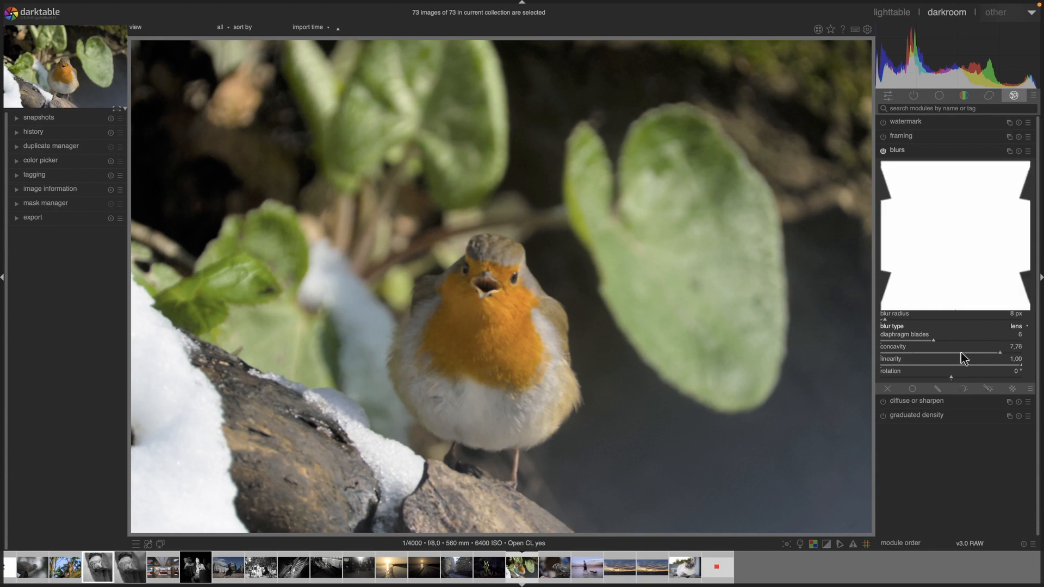
{"action": "left_click", "coordinate": [972, 320]}
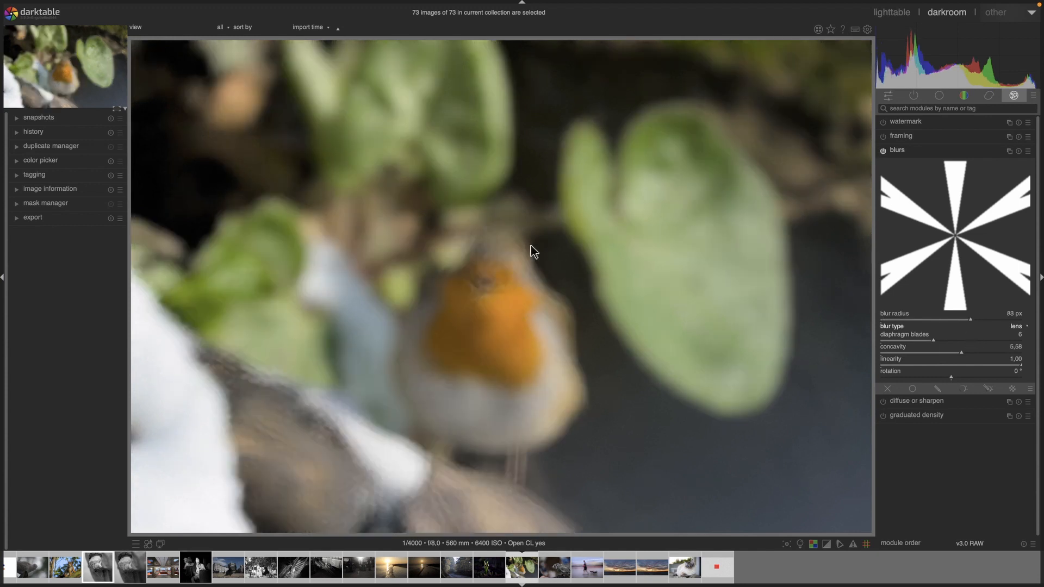
- Lower the concavity to 2.93, reset it to 1.00, and set the blur radius to 48 px
{"action": "left_click", "coordinate": [915, 353]}
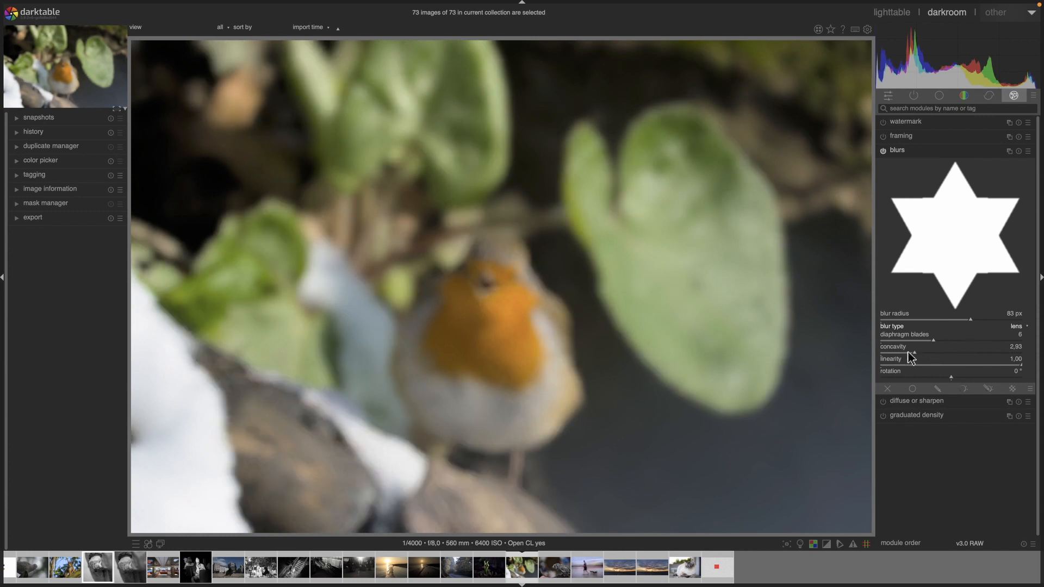
{"action": "left_click", "coordinate": [916, 352]}
{"action": "double_click", "coordinate": [915, 352]}
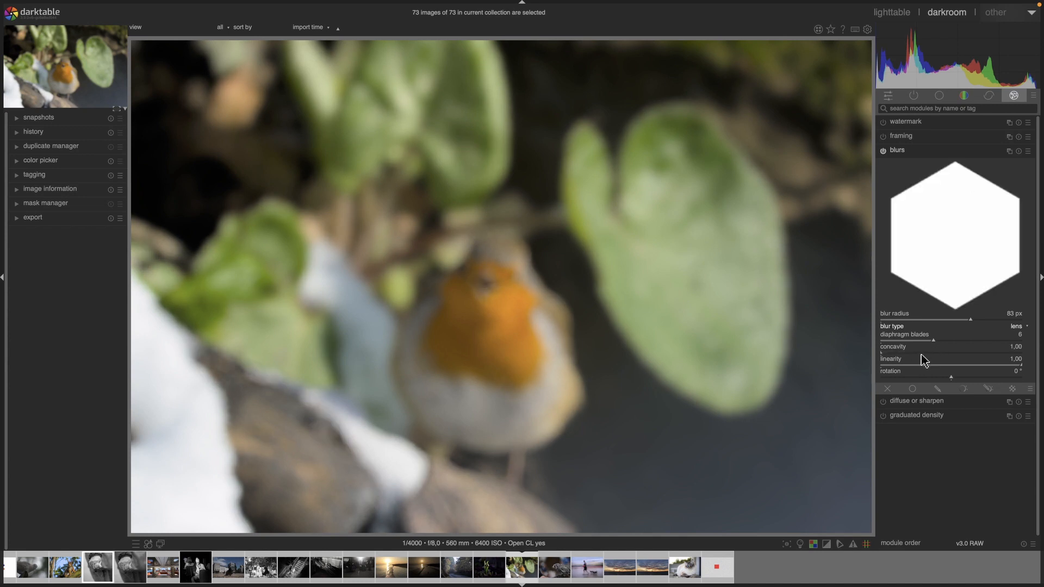
{"action": "left_click", "coordinate": [930, 321]}
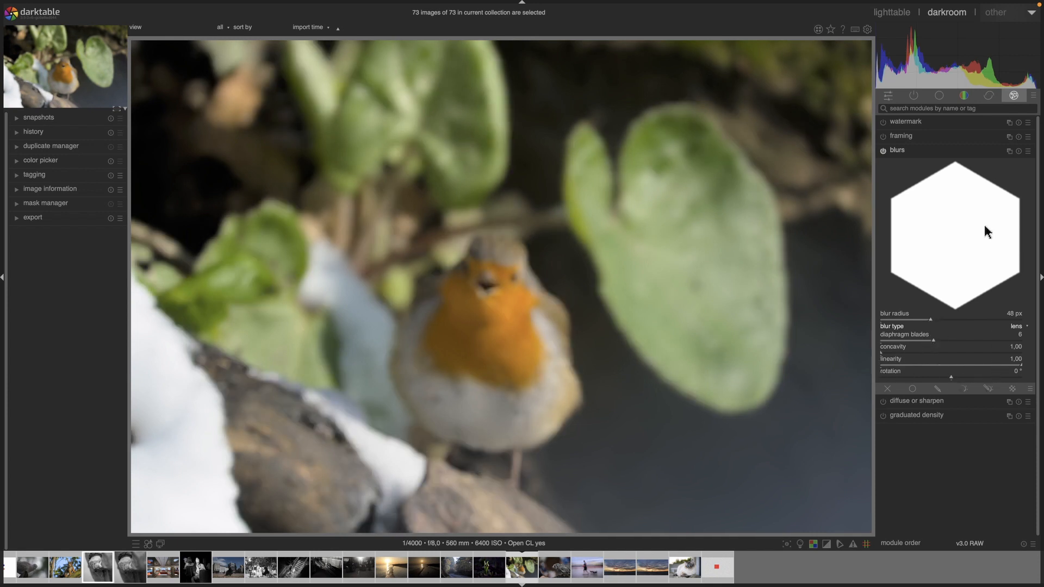
- Set the aperture's linearity to 0.91 and try a rotation of 17° before turning it to -1°
{"action": "left_click", "coordinate": [1014, 368]}
{"action": "left_click_drag", "start_coordinate": [1013, 366], "coordinate": [1010, 365]}
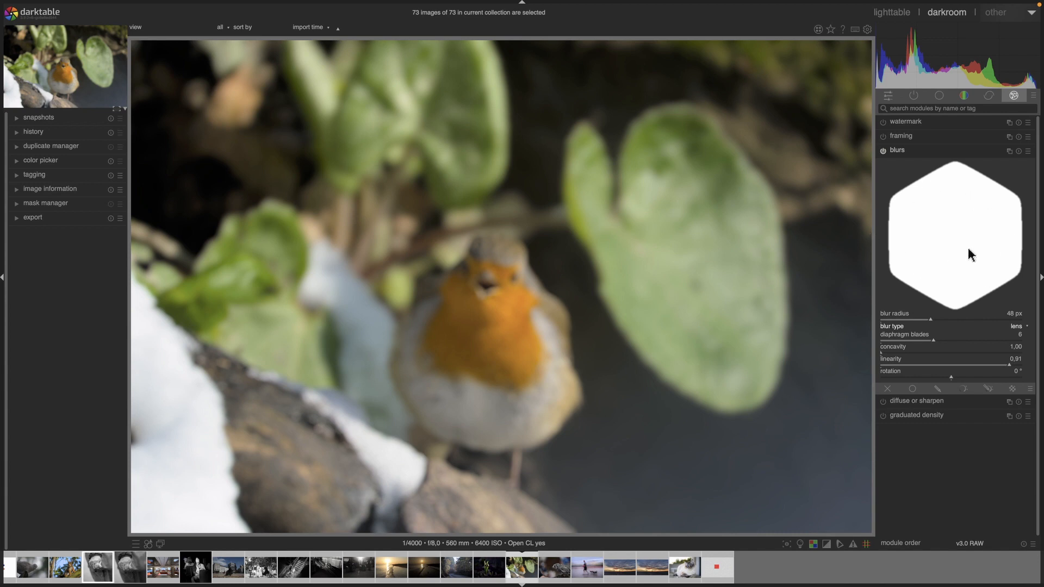
{"action": "left_click", "coordinate": [964, 378]}
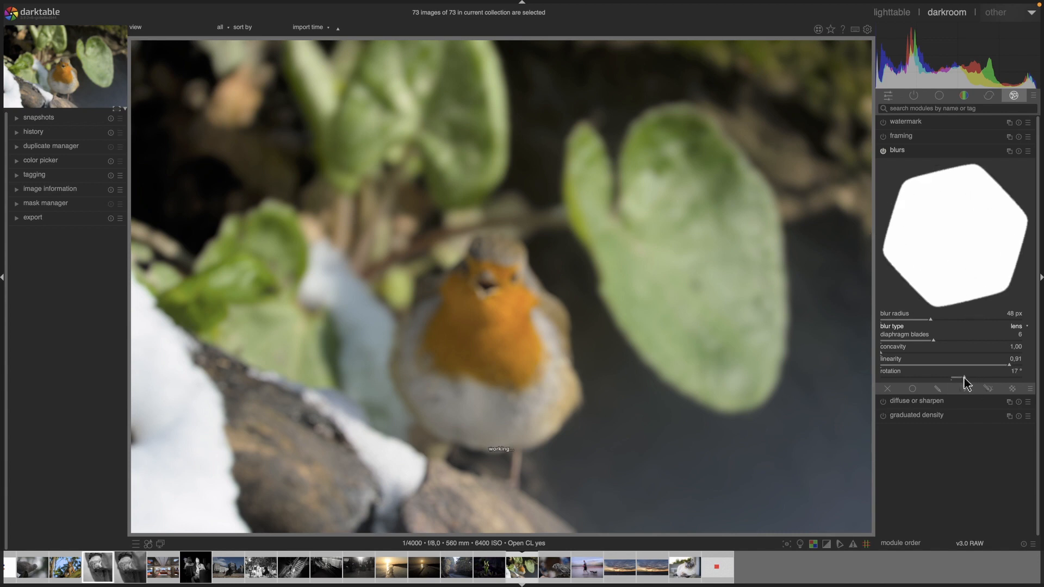
{"action": "mouse_move", "coordinate": [965, 379]}
{"action": "left_mouse_down"}
{"action": "mouse_move", "coordinate": [935, 378]}
{"action": "mouse_move", "coordinate": [951, 378]}
{"action": "left_mouse_up"}
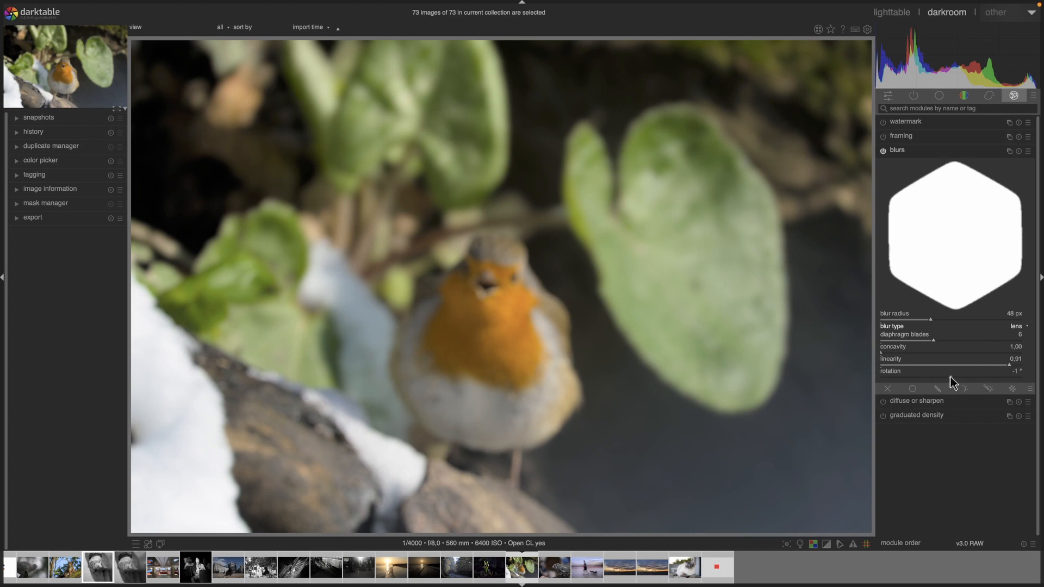
- Reset the blurs module, set its blur radius to 49 px, and take a snapshot of the result
{"action": "left_click", "coordinate": [1019, 153]}
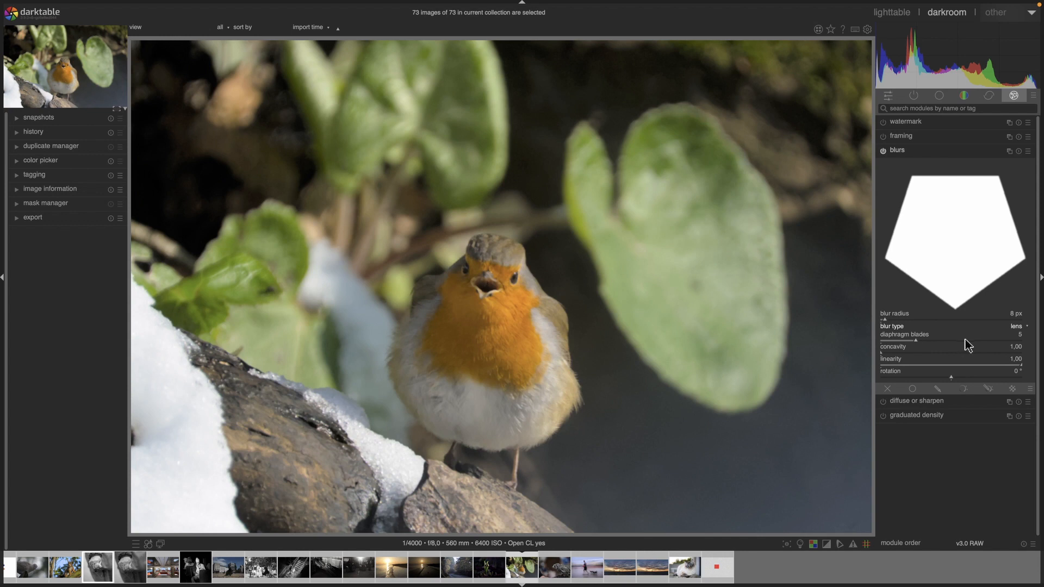
{"action": "left_click", "coordinate": [932, 319]}
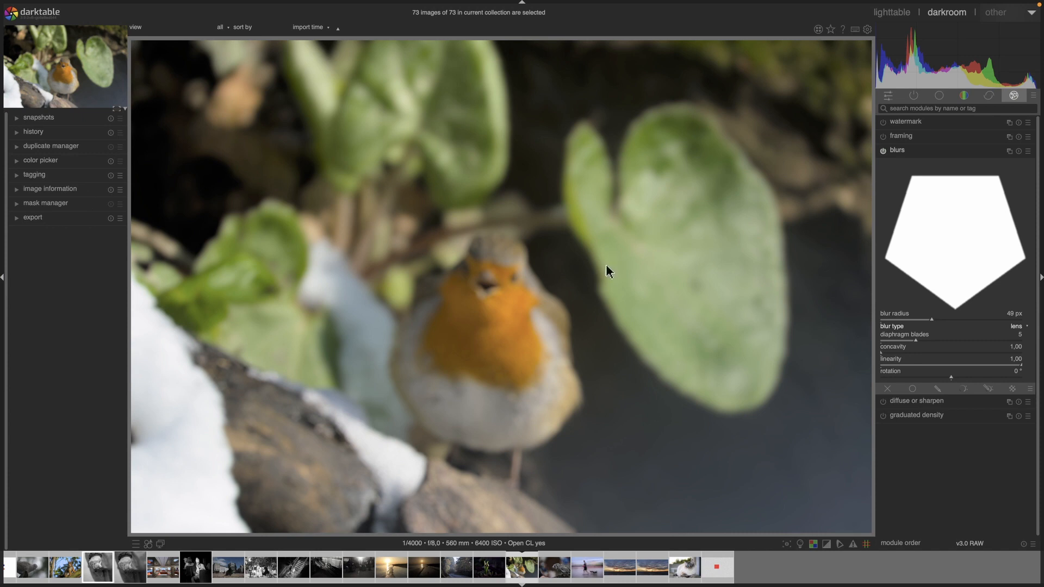
{"action": "left_click", "coordinate": [15, 118]}
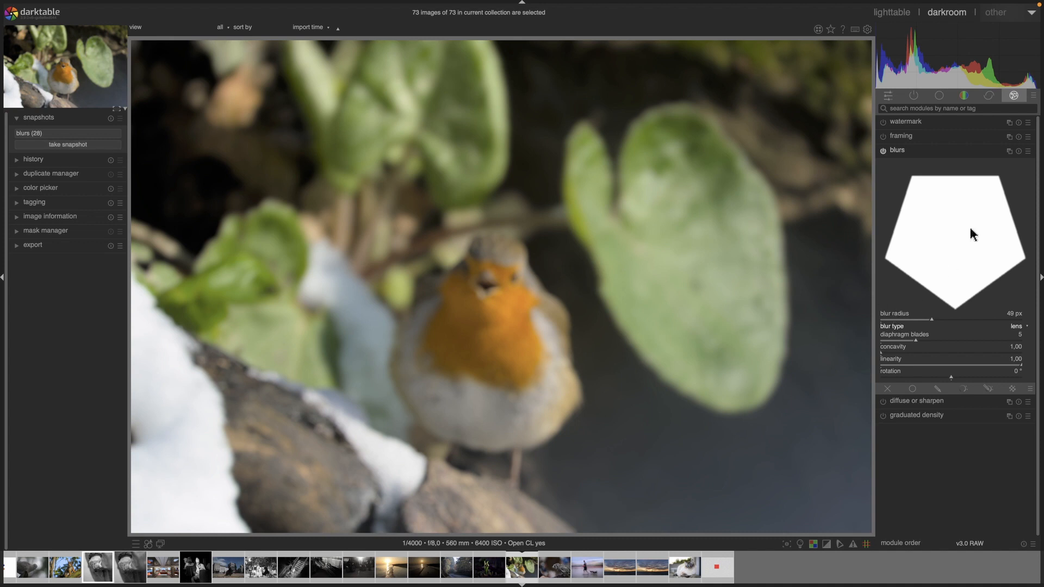
- Set the diaphragm blades to 10 and compare the image with the snapshot by moving the split line across the robin
{"action": "left_click", "coordinate": [1013, 342]}
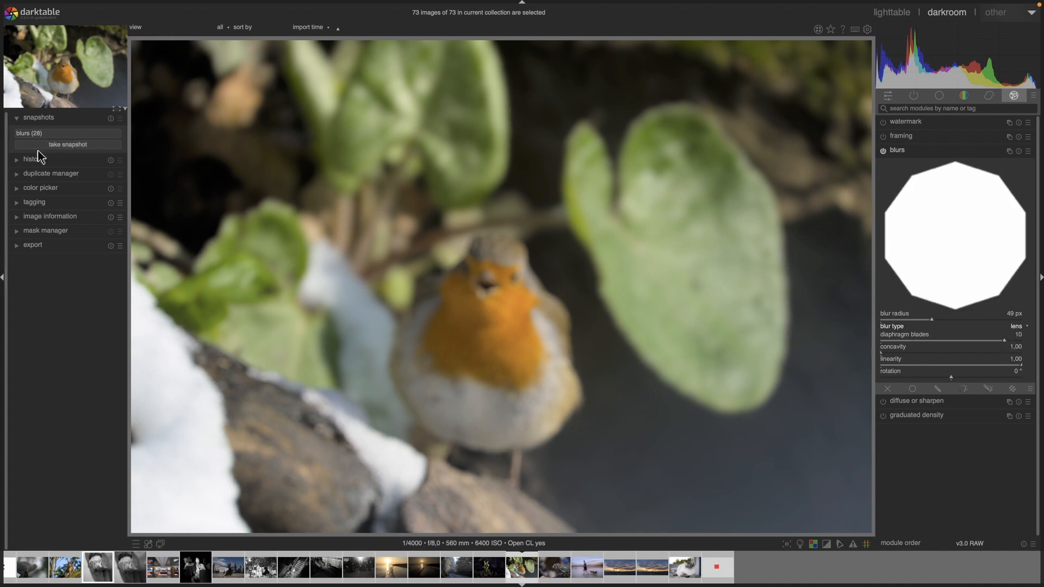
{"action": "left_click", "coordinate": [45, 133]}
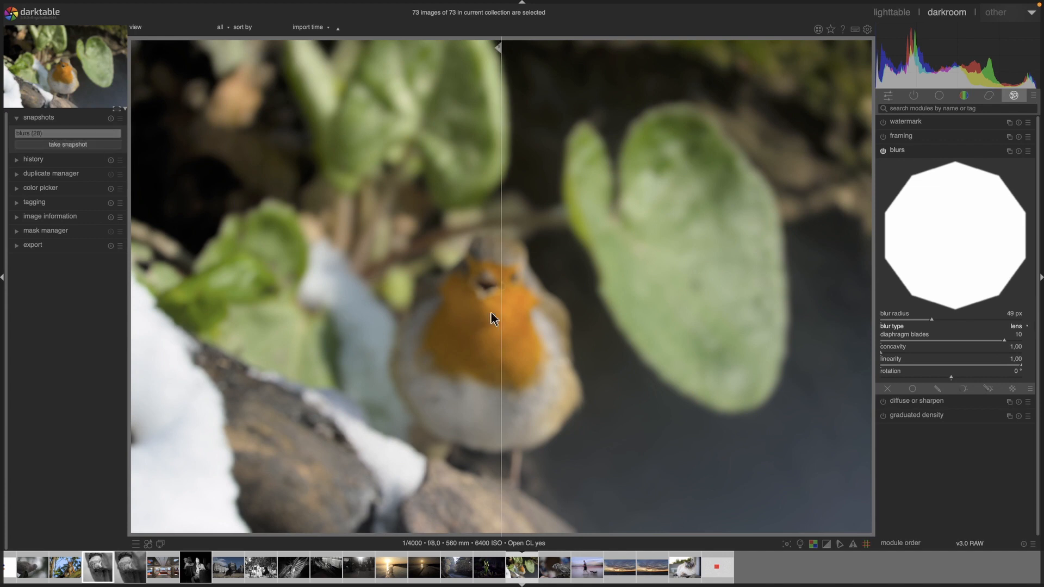
{"action": "left_click_drag", "start_coordinate": [411, 317], "coordinate": [385, 315]}
{"action": "left_click_drag", "start_coordinate": [509, 311], "coordinate": [601, 311]}
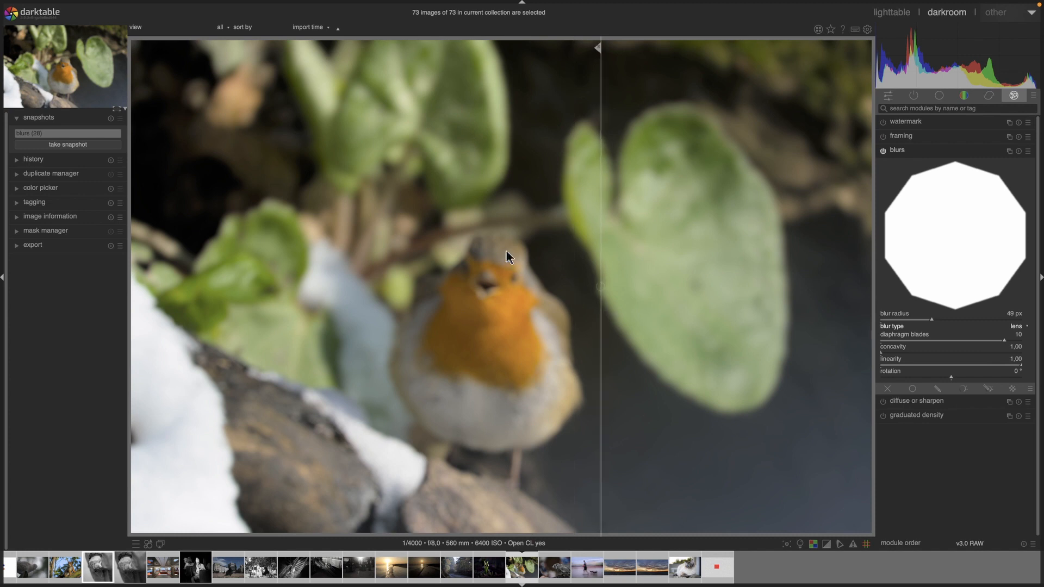
{"action": "left_click_drag", "start_coordinate": [587, 350], "coordinate": [559, 329]}
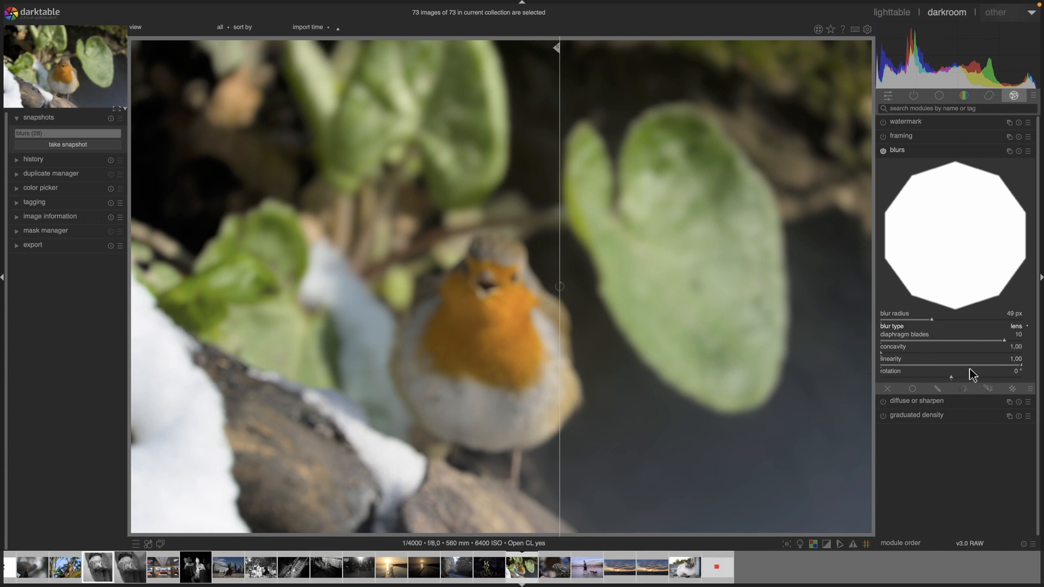
- Try linearity values of 0.37 and 0.00 for the ten-blade aperture, then return linearity to 1.00
{"action": "left_click", "coordinate": [932, 366]}
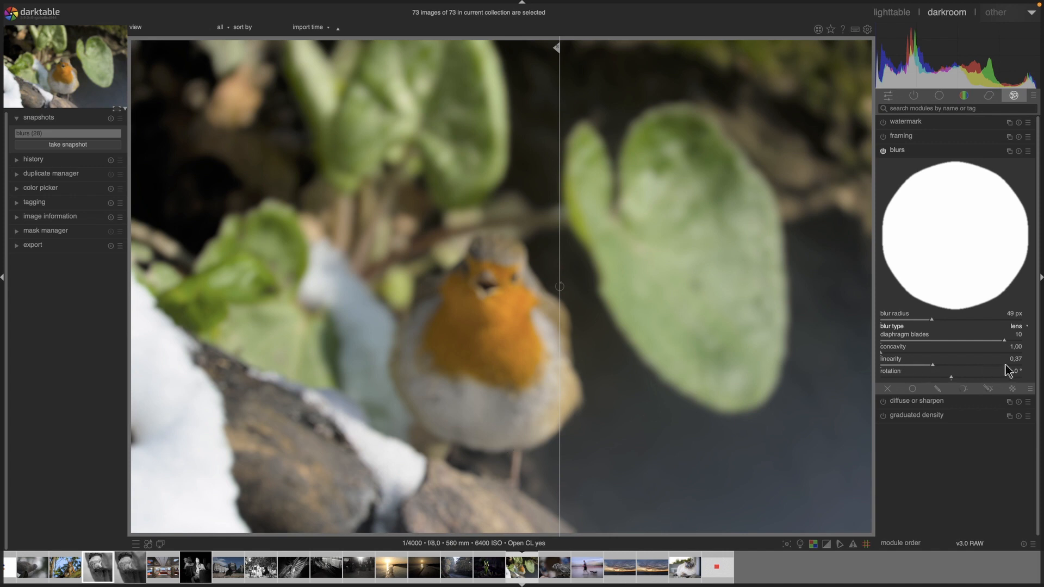
{"action": "left_click", "coordinate": [1021, 372]}
{"action": "left_click", "coordinate": [1022, 365]}
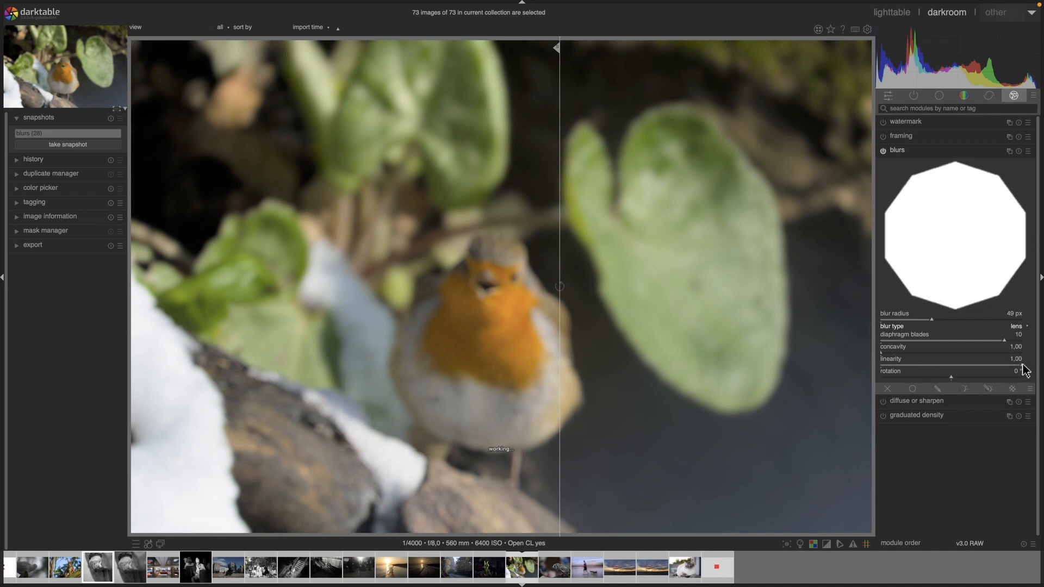
{"action": "left_click", "coordinate": [883, 365]}
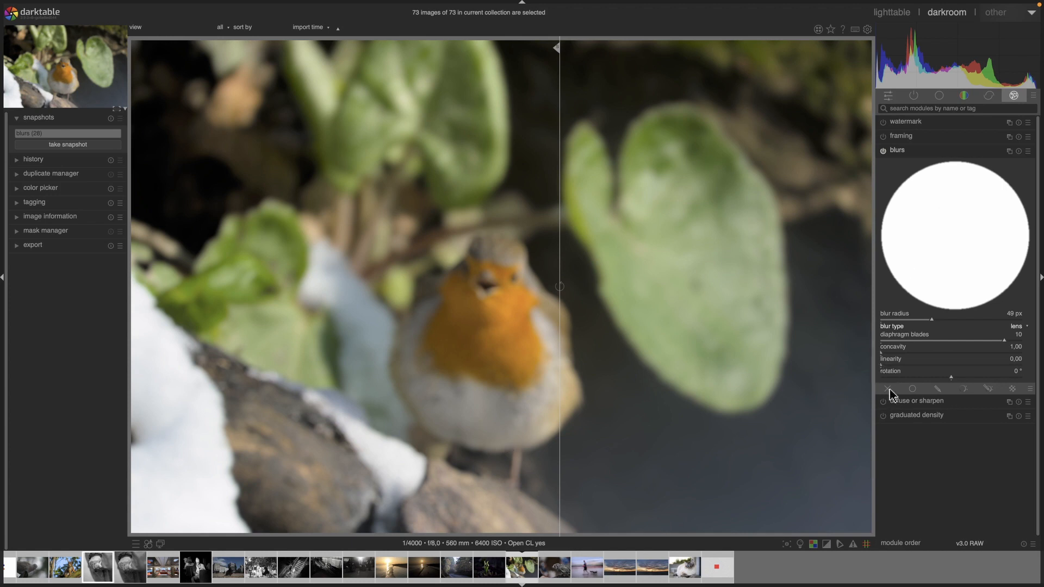
{"action": "left_click_drag", "start_coordinate": [886, 365], "coordinate": [1012, 366]}
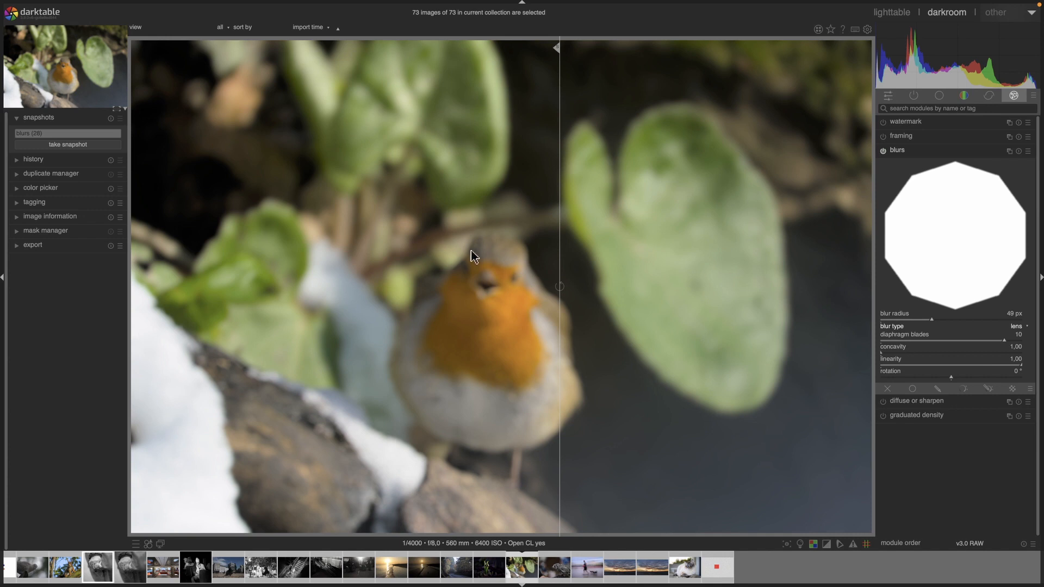
- Deselect all images, then reset the blurs module to its defaults and clear the snapshots
{"action": "key", "text": "ctrl+shift+a"}
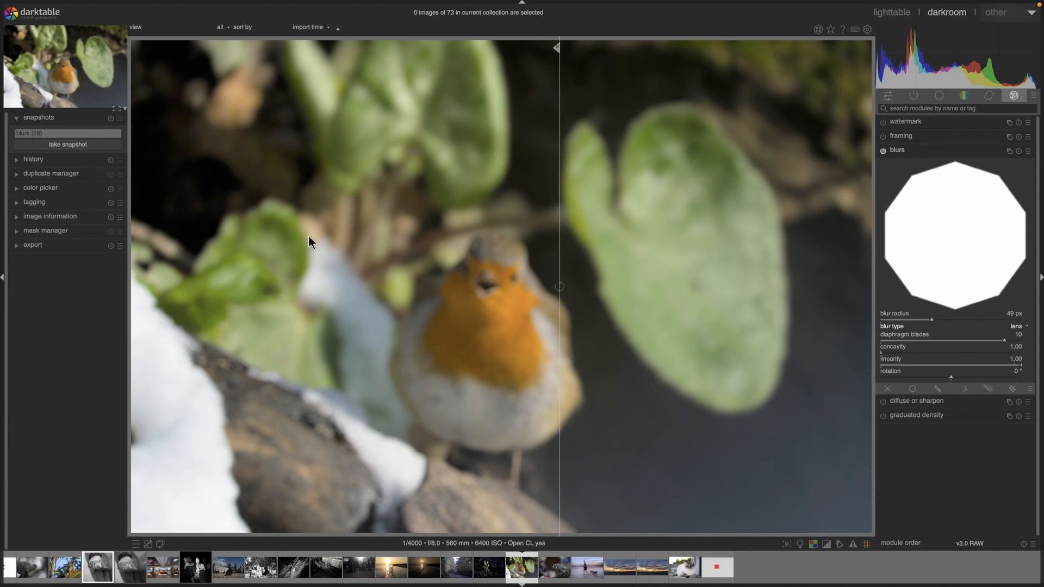
{"action": "left_click", "coordinate": [1020, 152]}
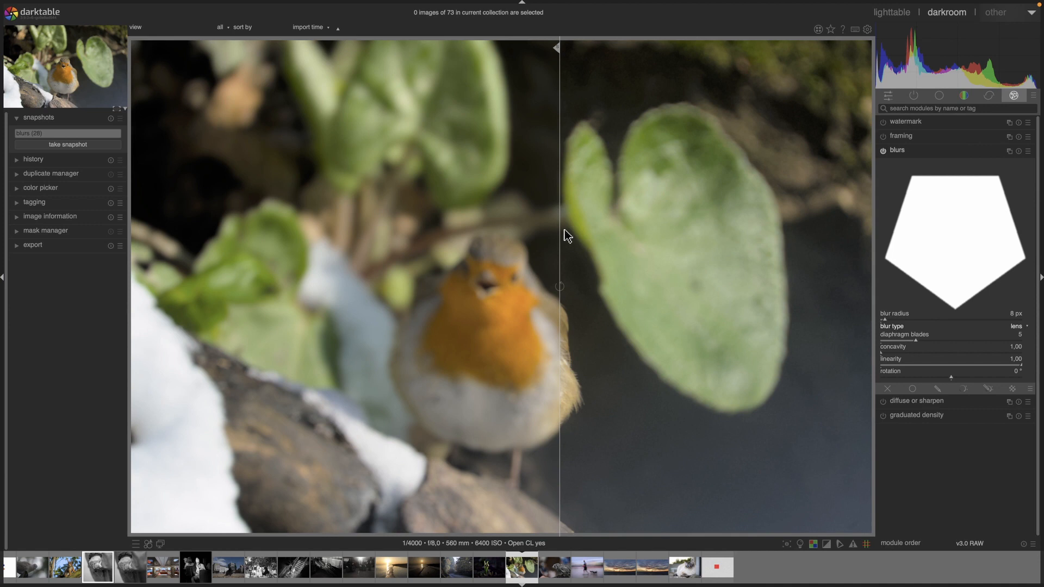
{"action": "left_click", "coordinate": [110, 119]}
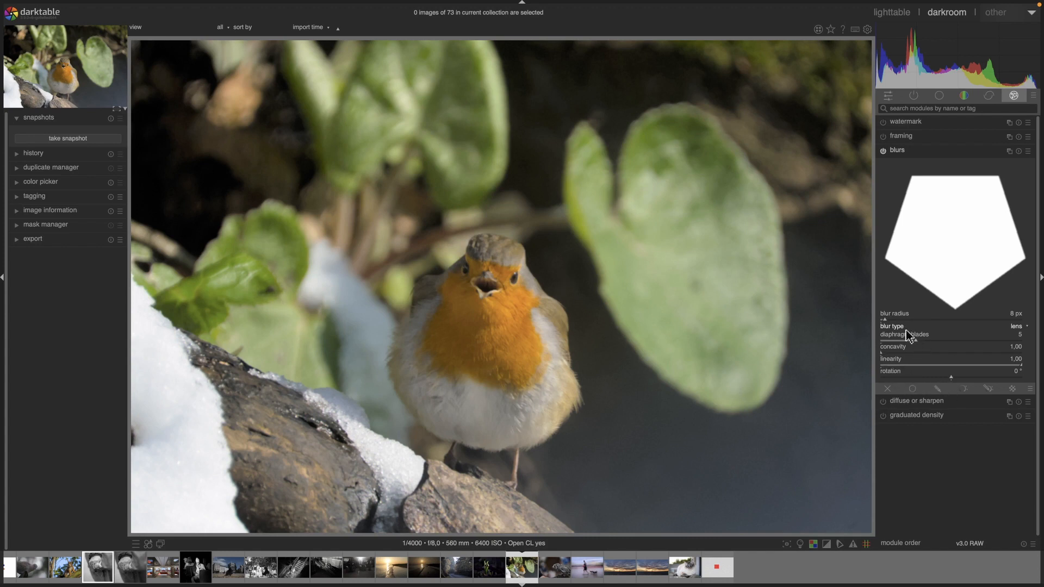
- Add a drawn path mask to the blurs module that closely outlines the robin's head and body, and display the mask
{"action": "left_click", "coordinate": [937, 389]}
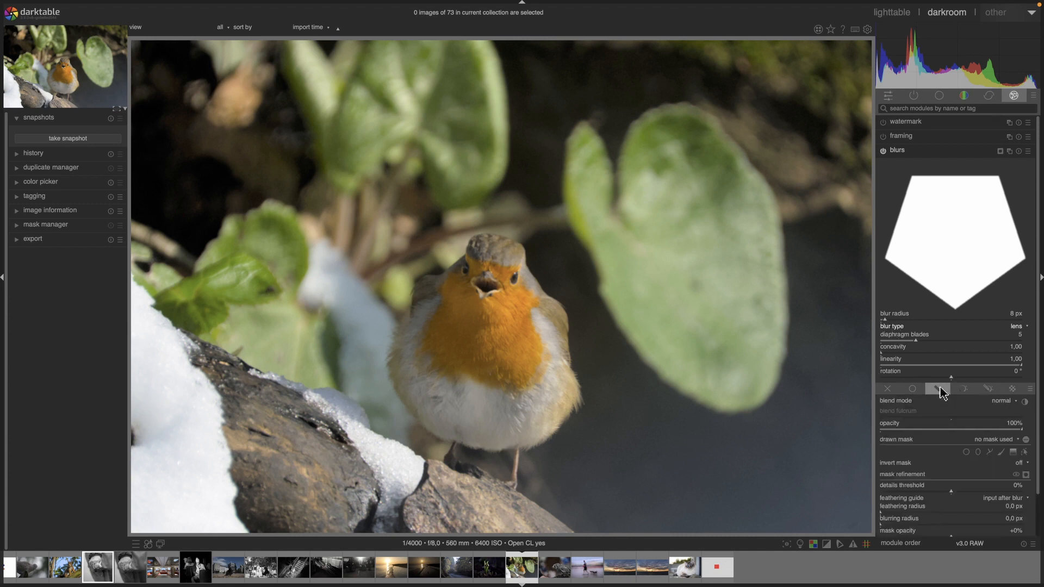
{"action": "left_click", "coordinate": [990, 452]}
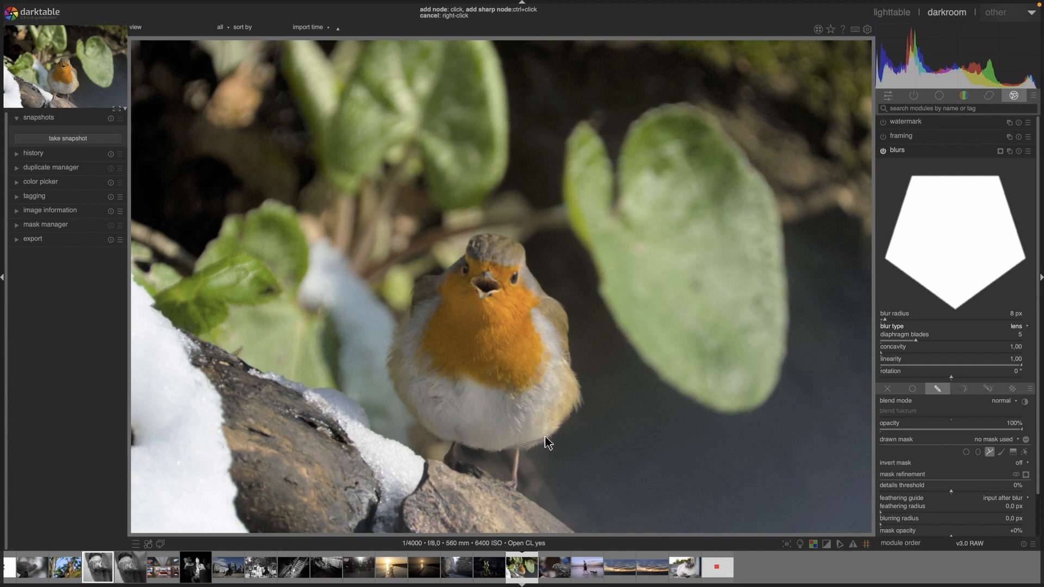
{"action": "left_click", "coordinate": [518, 449]}
{"action": "left_click", "coordinate": [571, 368]}
{"action": "left_click", "coordinate": [560, 309]}
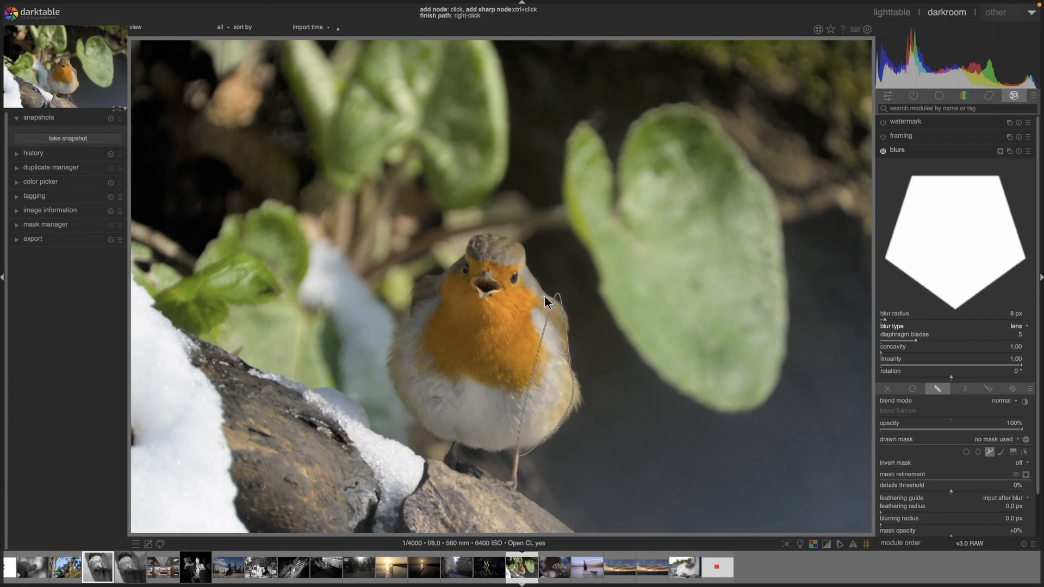
{"action": "left_click", "coordinate": [524, 256]}
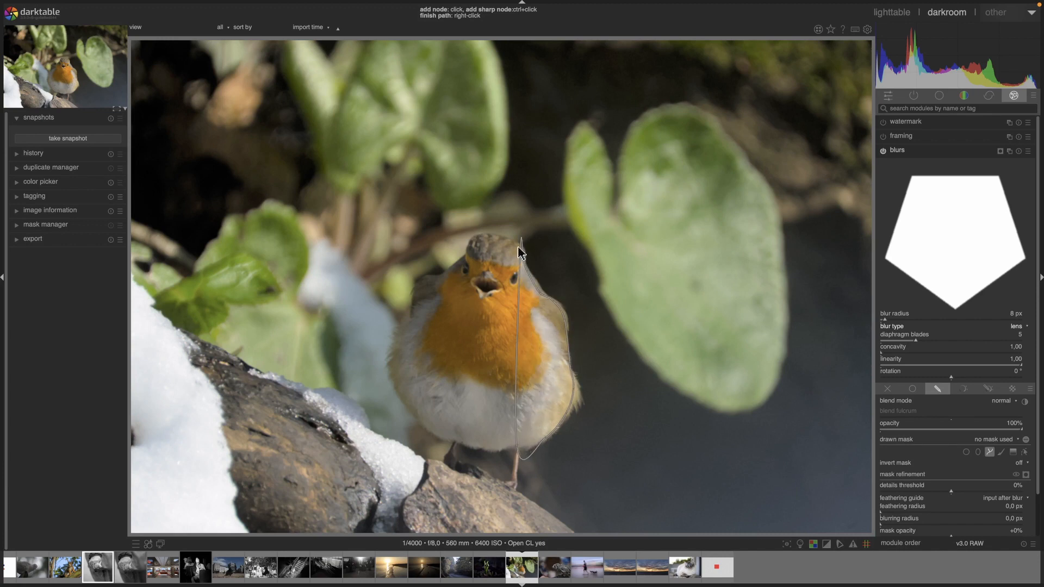
{"action": "left_click", "coordinate": [466, 254]}
{"action": "left_click", "coordinate": [439, 274]}
{"action": "left_click", "coordinate": [422, 276]}
{"action": "left_click", "coordinate": [418, 291]}
{"action": "left_click", "coordinate": [409, 328]}
{"action": "left_click", "coordinate": [389, 345]}
{"action": "left_click", "coordinate": [392, 384]}
{"action": "left_click", "coordinate": [426, 428]}
{"action": "left_click", "coordinate": [468, 449]}
{"action": "right_click", "coordinate": [506, 458]}
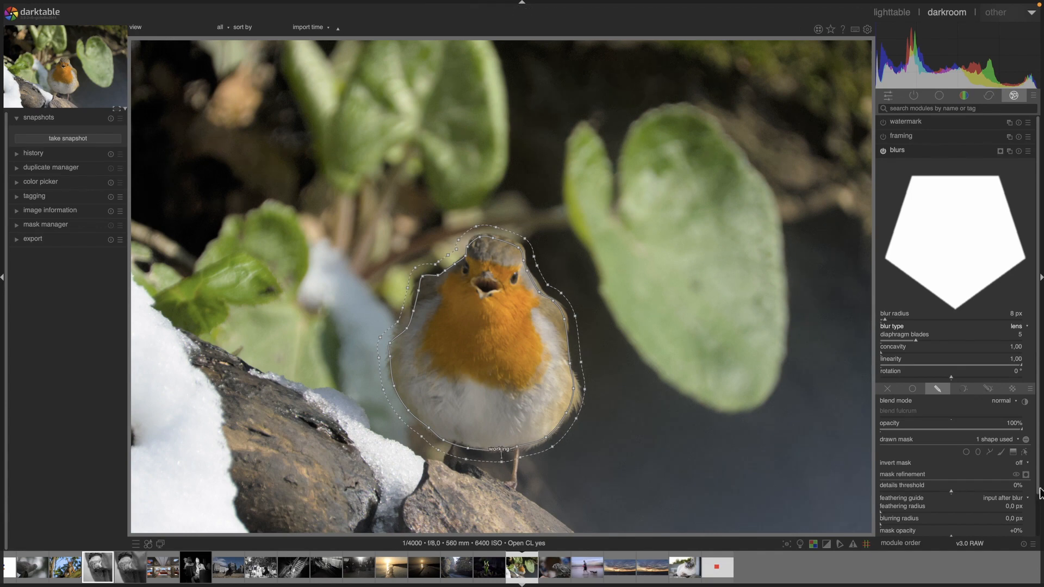
{"action": "left_click", "coordinate": [1027, 476]}
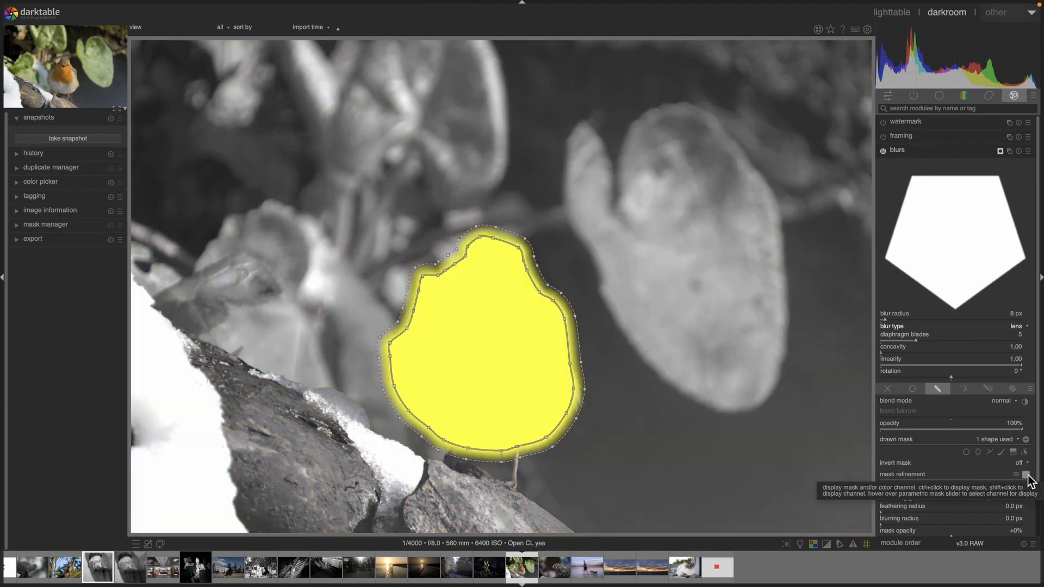
- Set the mask's feathering radius to 73.2 px and shrink the path around the robin slightly
{"action": "scroll", "coordinate": [928, 483], "scroll_direction": "down", "scroll_amount": 1}
{"action": "scroll", "coordinate": [929, 484], "scroll_direction": "down", "scroll_amount": 2}
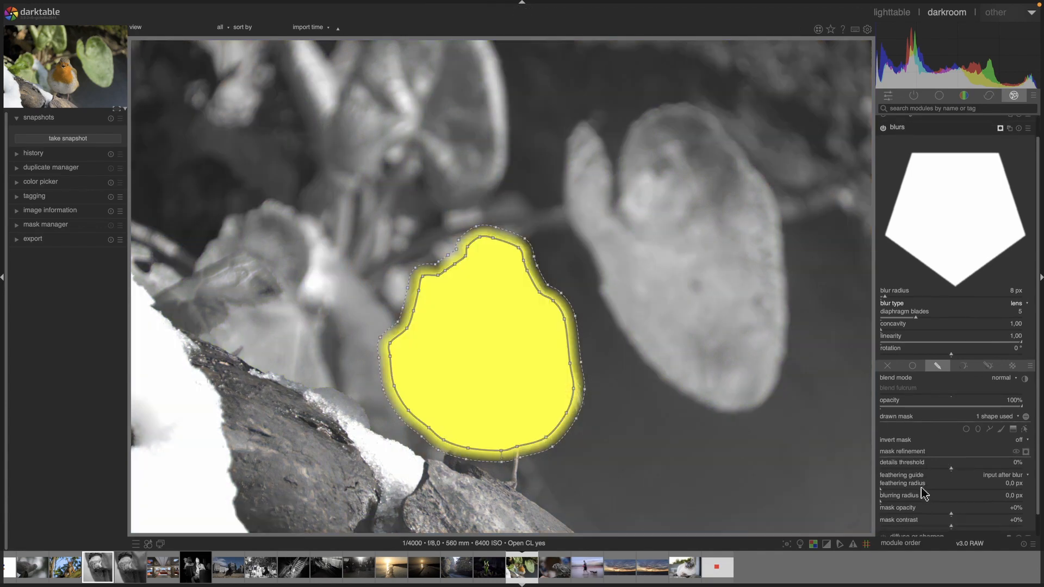
{"action": "left_click", "coordinate": [922, 488]}
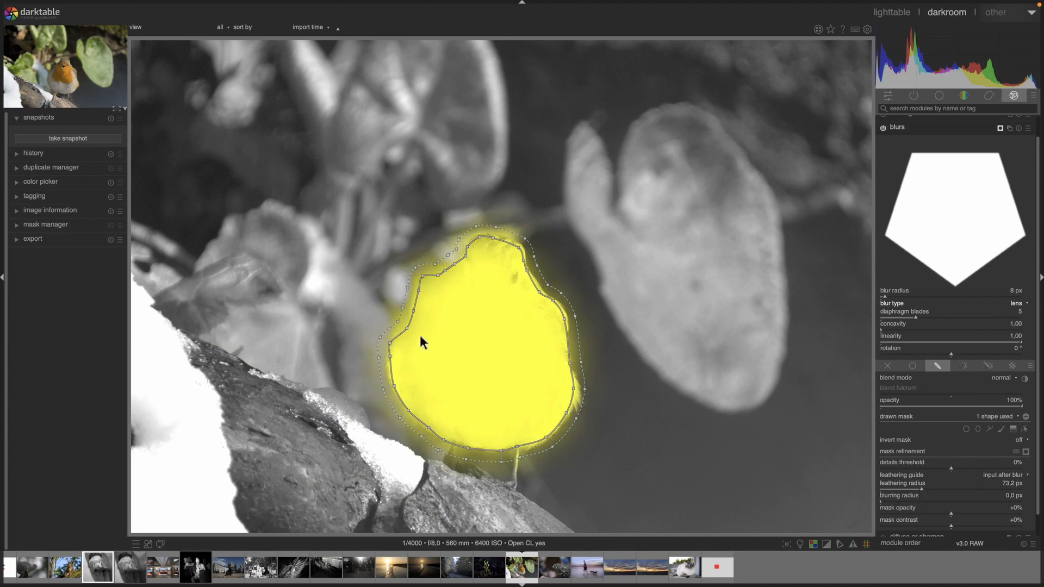
{"action": "scroll", "coordinate": [483, 355], "scroll_direction": "down", "scroll_amount": 1}
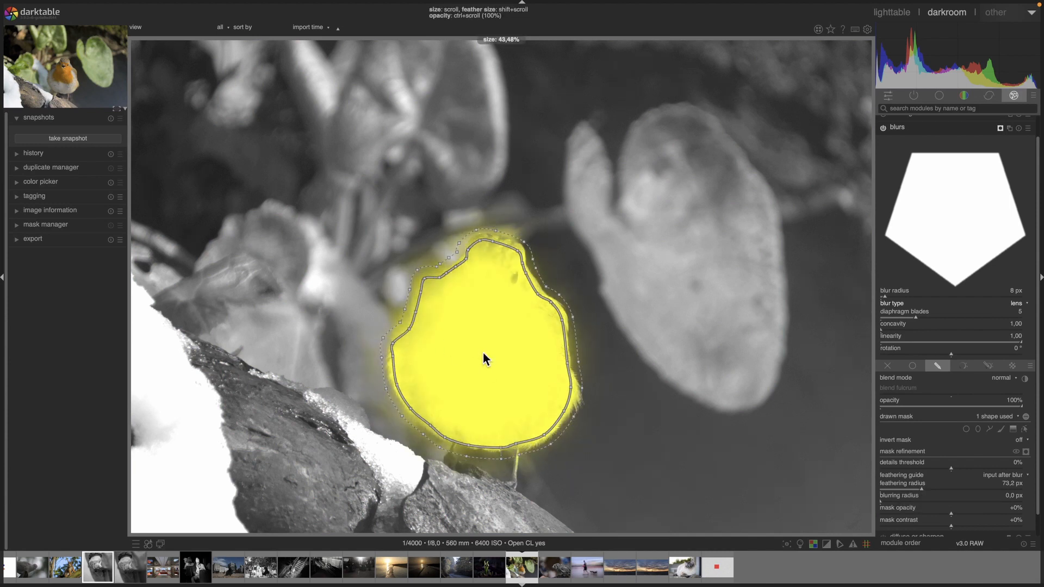
{"action": "scroll", "coordinate": [483, 359], "scroll_direction": "down", "scroll_amount": 1}
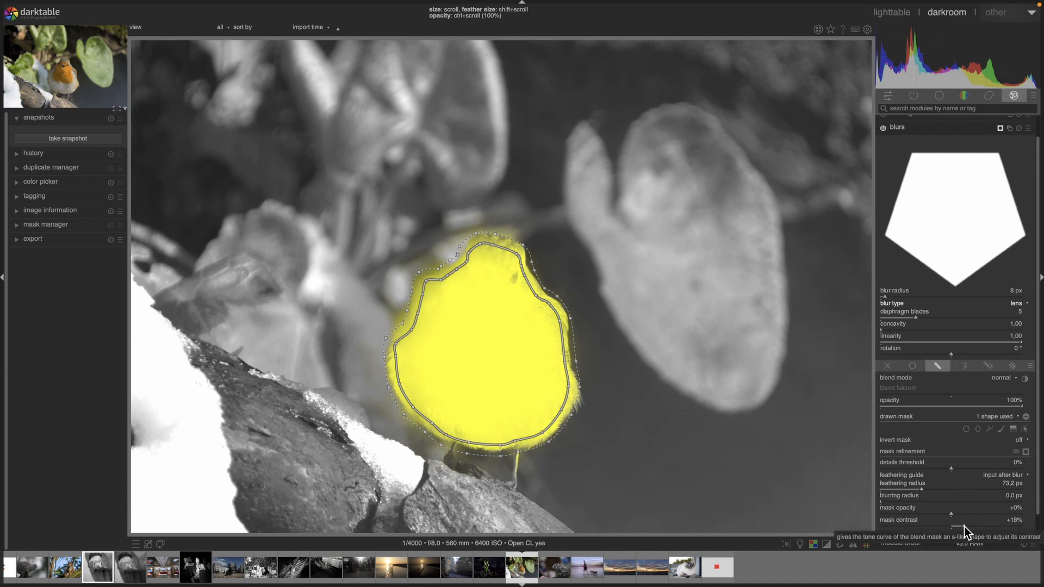
- Set the mask contrast to +18% and the mask opacity to +31%, then hide the mask overlay
{"action": "left_click_drag", "start_coordinate": [958, 512], "coordinate": [974, 513]}
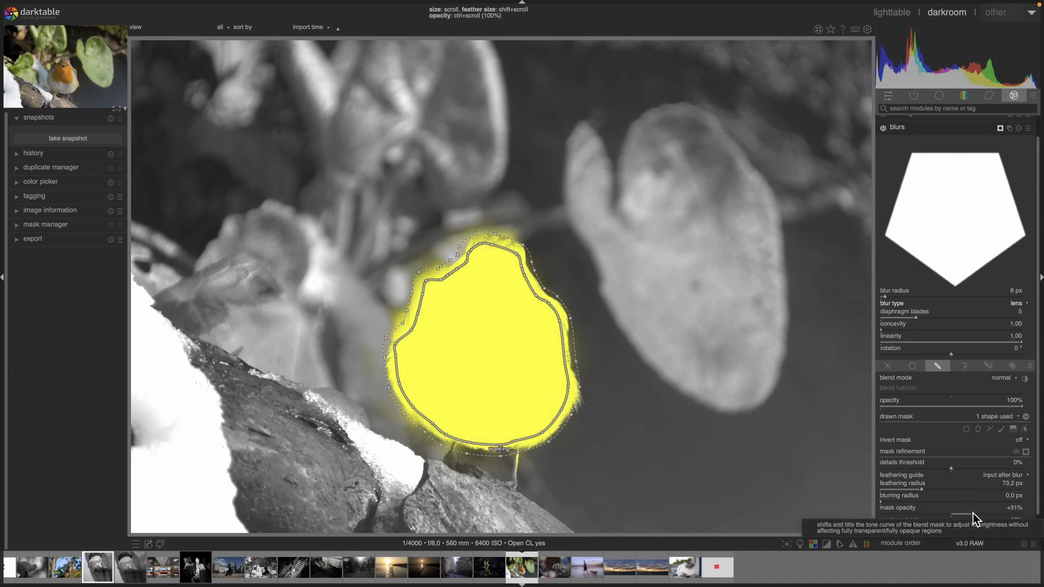
{"action": "left_click", "coordinate": [411, 315]}
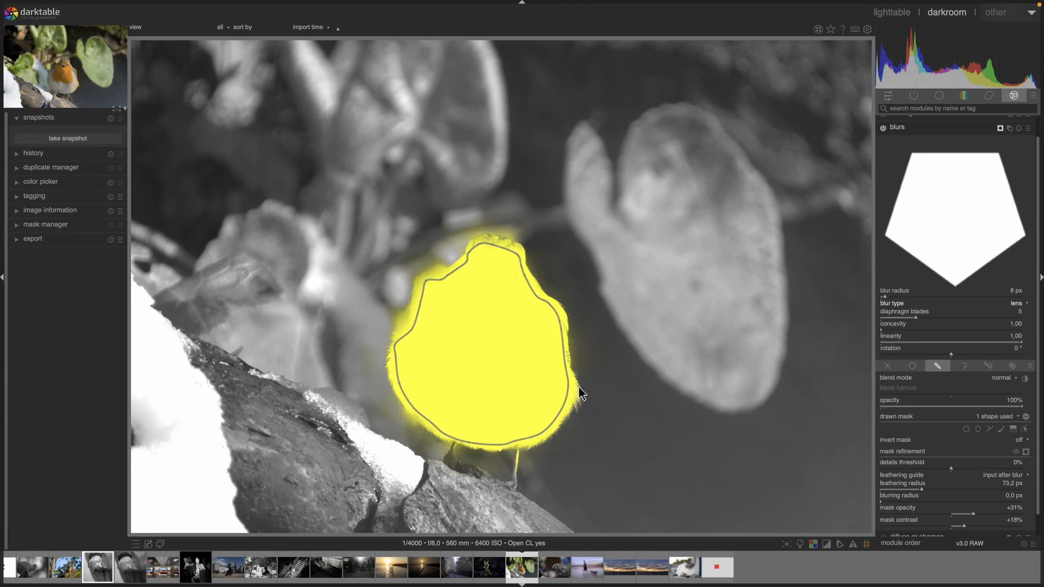
{"action": "left_click", "coordinate": [1026, 452]}
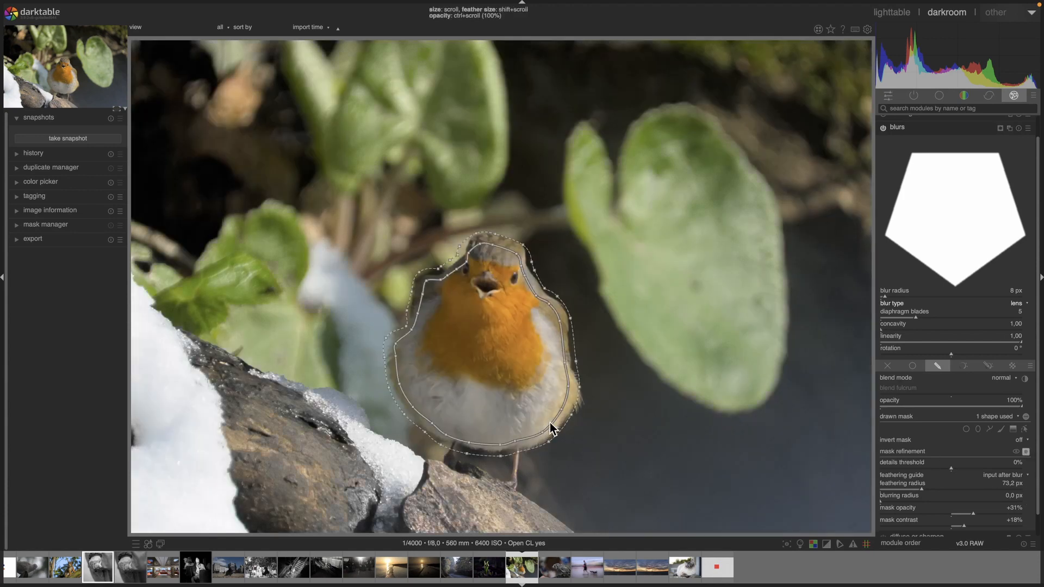
- Set the blur radius to 33 px, then invert the drawn mask's polarity and display the mask
{"action": "left_click", "coordinate": [914, 297]}
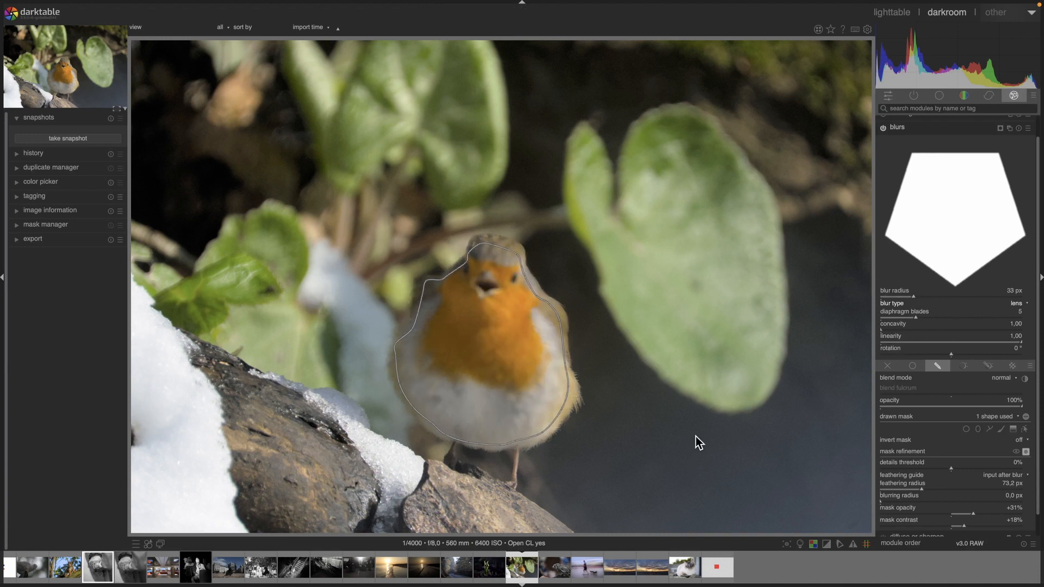
{"action": "left_click", "coordinate": [1026, 416]}
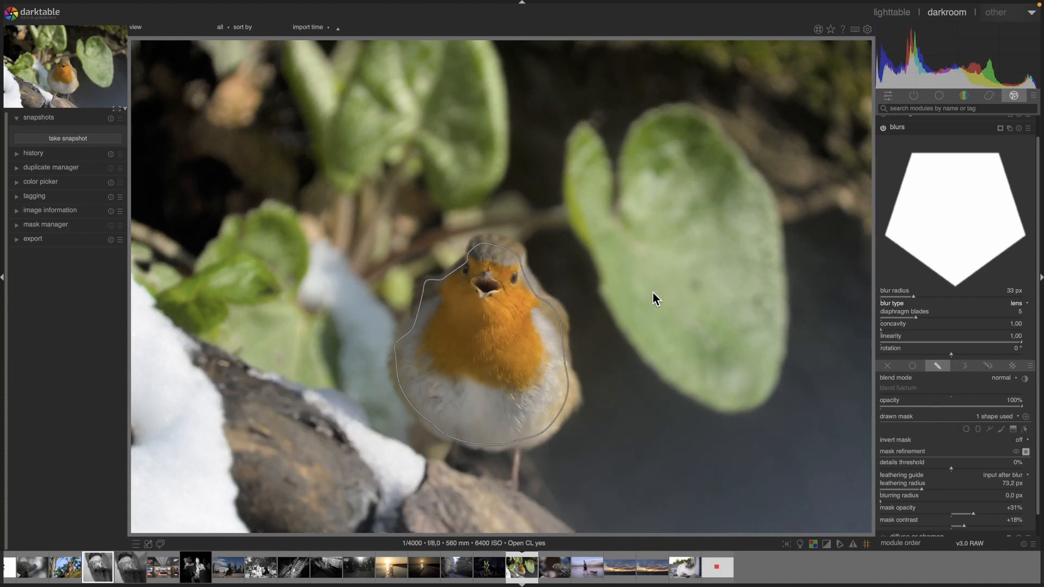
{"action": "left_click", "coordinate": [1026, 452]}
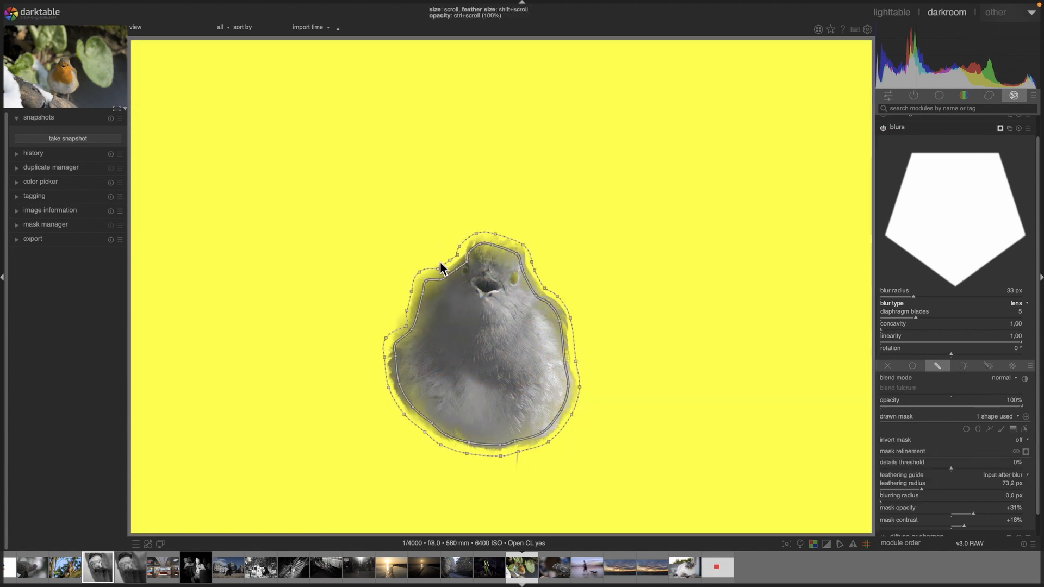
- Enlarge the path mask until it sits just outside the robin's whole head and body
{"action": "mouse_move", "coordinate": [524, 397]}
{"action": "scroll", "coordinate": [482, 354], "scroll_direction": "up", "scroll_amount": 2}
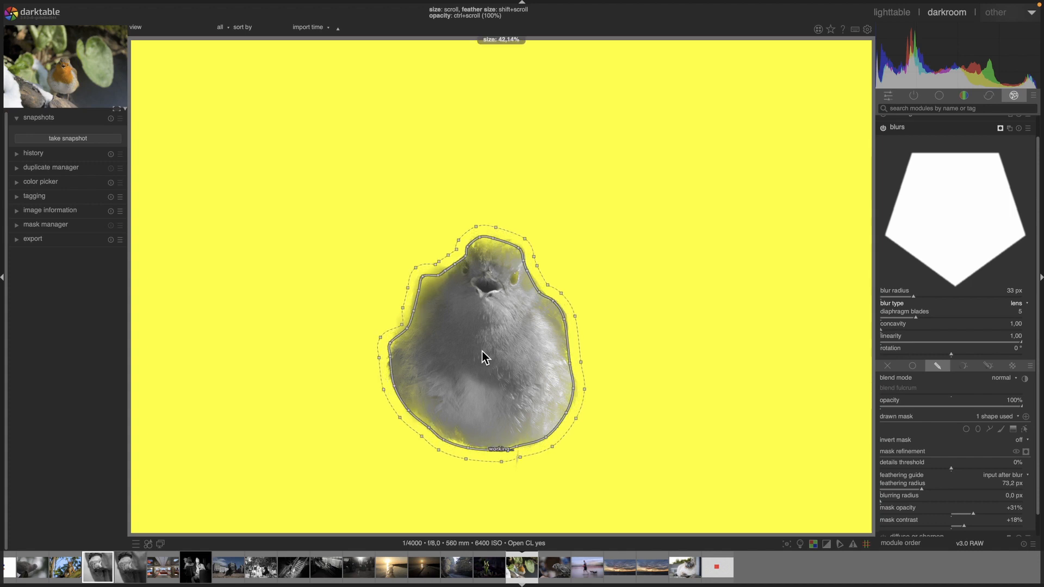
{"action": "scroll", "coordinate": [482, 354], "scroll_direction": "up", "scroll_amount": 2}
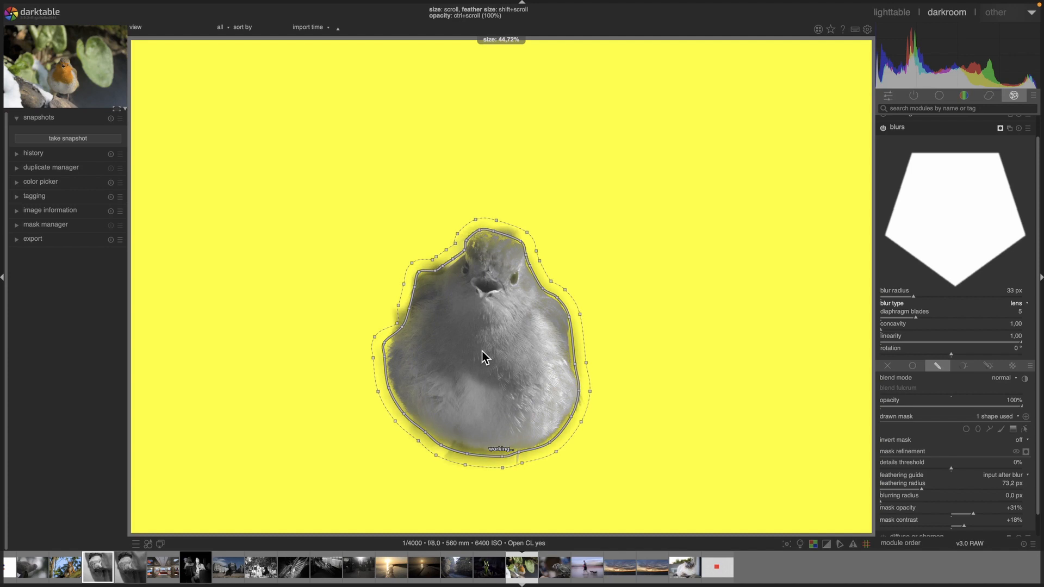
{"action": "scroll", "coordinate": [484, 357], "scroll_direction": "up", "scroll_amount": 1}
{"action": "scroll", "coordinate": [485, 357], "scroll_direction": "up", "scroll_amount": 1}
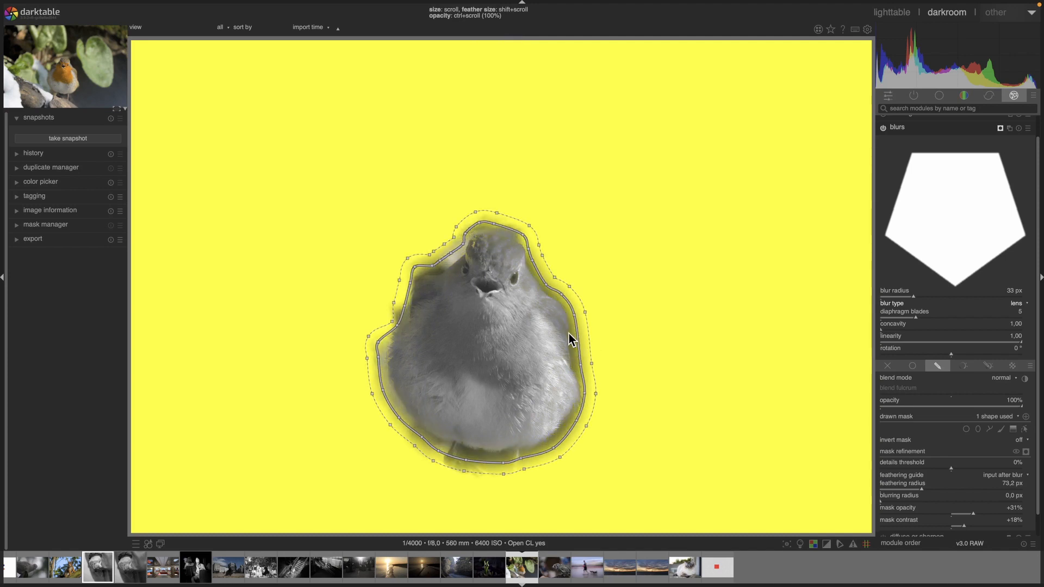
{"action": "scroll", "coordinate": [500, 344], "scroll_direction": "down", "scroll_amount": 2}
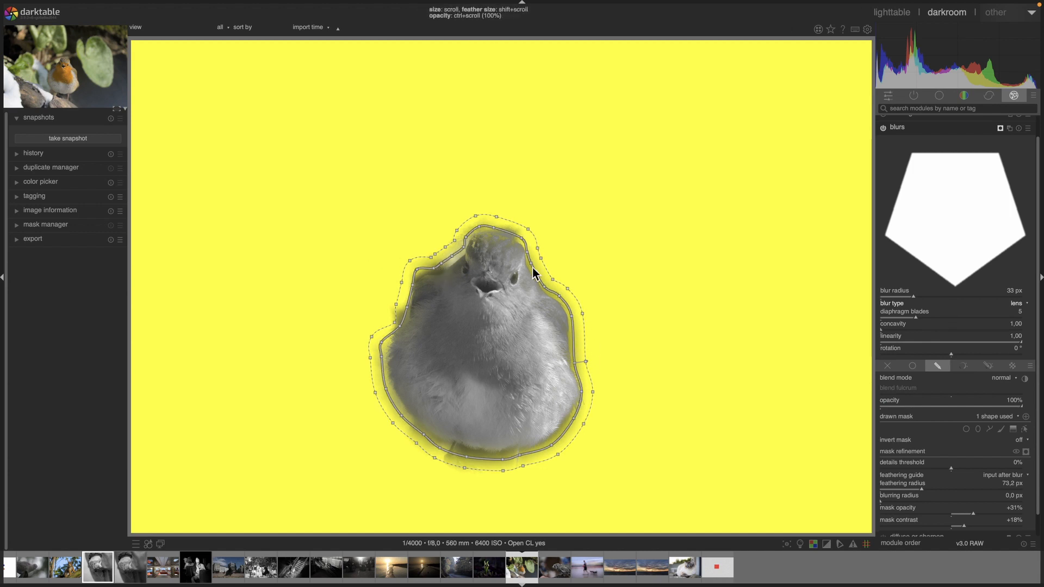
- Hide the mask overlay, raise the blur radius to 62 px and hide the path outline
{"action": "left_click", "coordinate": [1027, 452]}
{"action": "left_click", "coordinate": [1027, 453]}
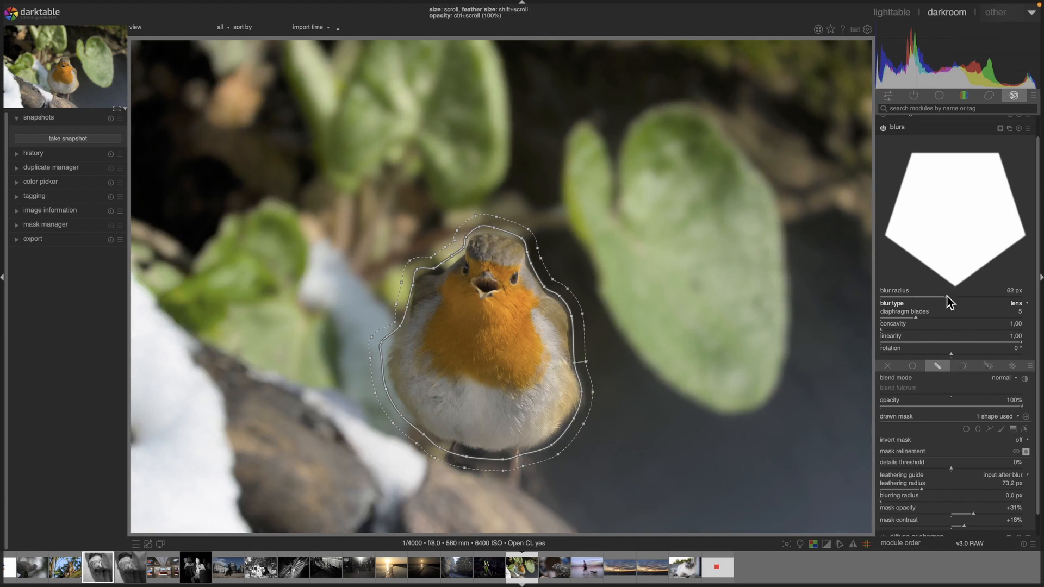
{"action": "left_click", "coordinate": [1025, 429]}
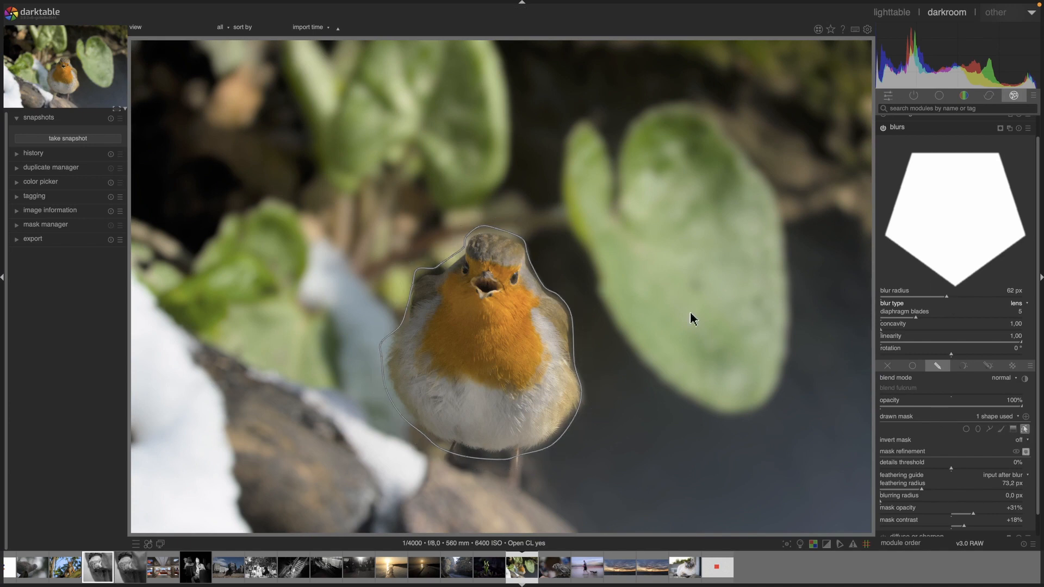
{"action": "left_click", "coordinate": [1025, 429]}
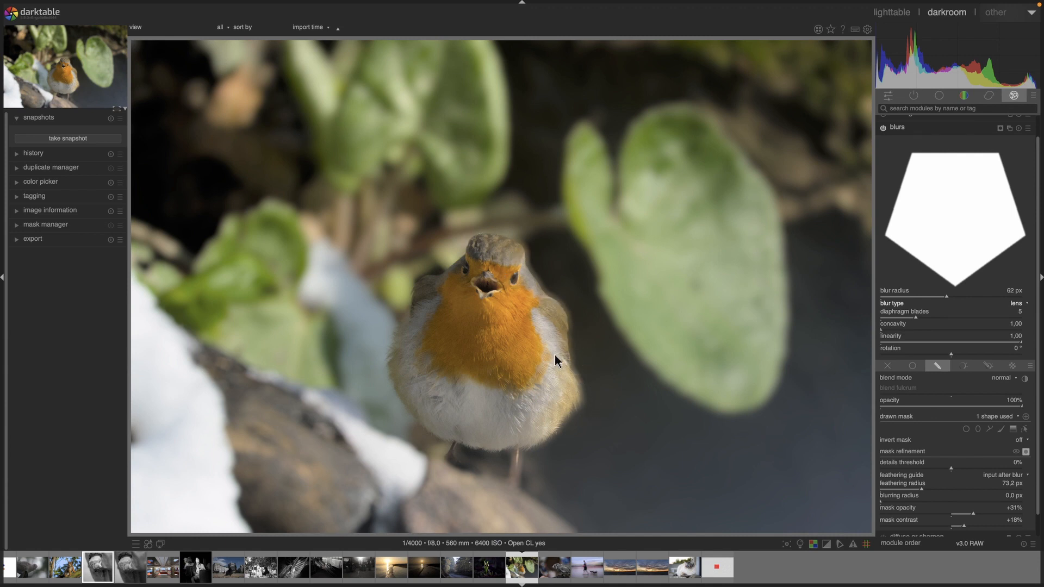
- Zoom to 100% on the robin and examine its edges with the mask overlay shown and hidden
{"action": "scroll", "coordinate": [570, 357], "scroll_direction": "up", "scroll_amount": 2}
{"action": "scroll", "coordinate": [569, 356], "scroll_direction": "up", "scroll_amount": 1}
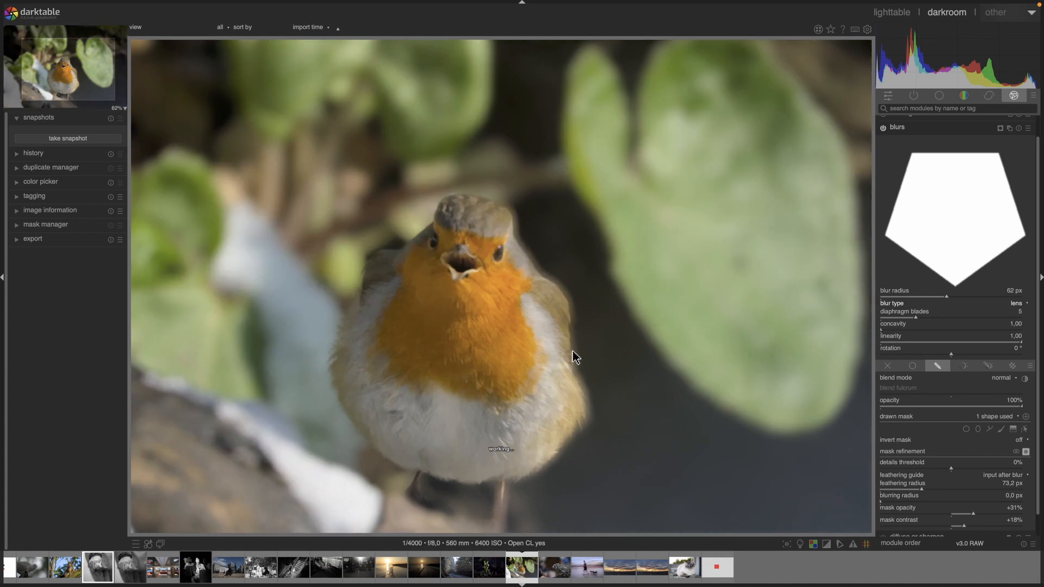
{"action": "scroll", "coordinate": [571, 358], "scroll_direction": "up", "scroll_amount": 1}
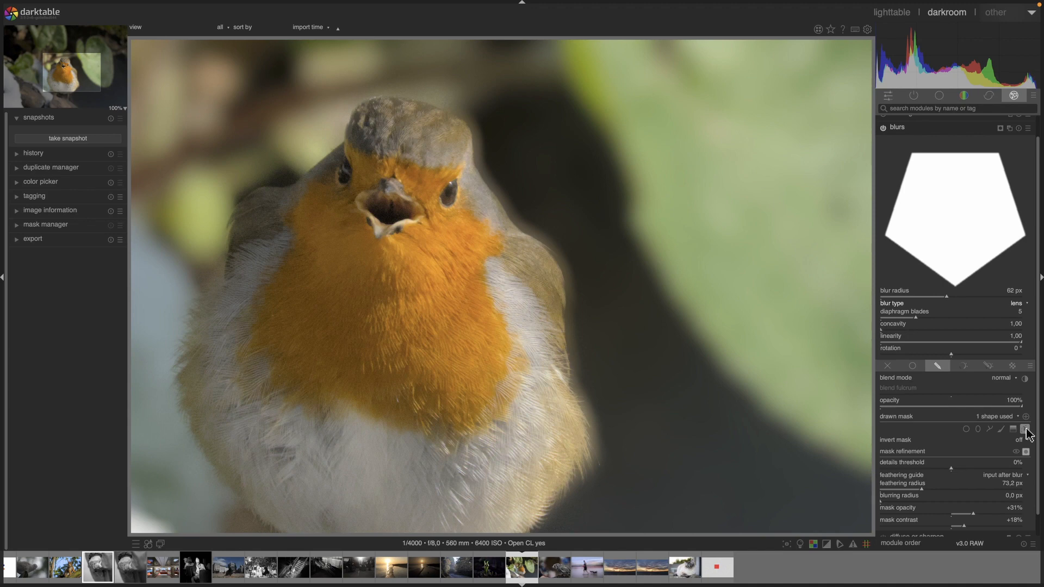
{"action": "left_click", "coordinate": [1026, 452]}
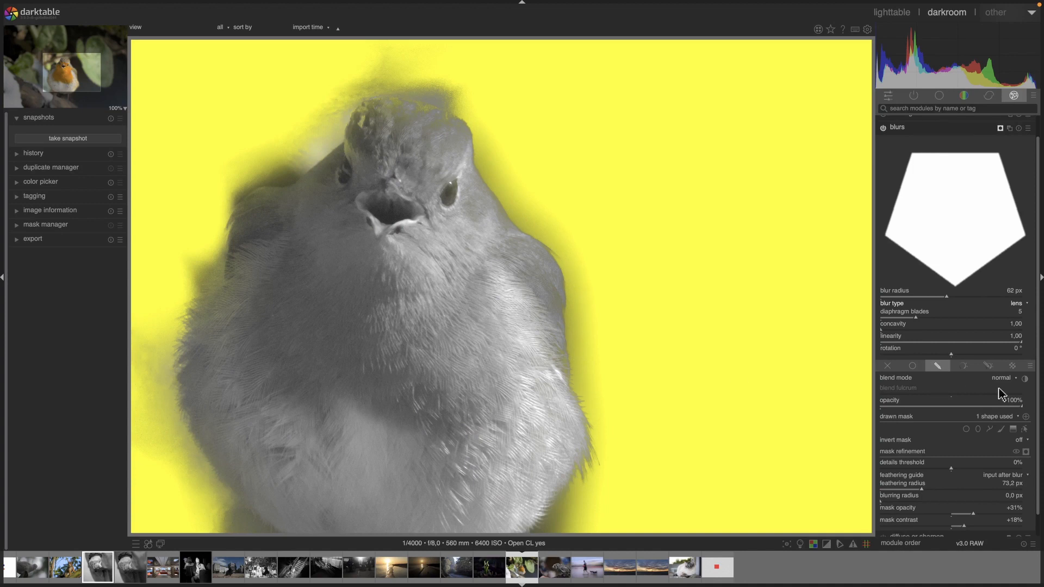
{"action": "left_click", "coordinate": [1025, 452]}
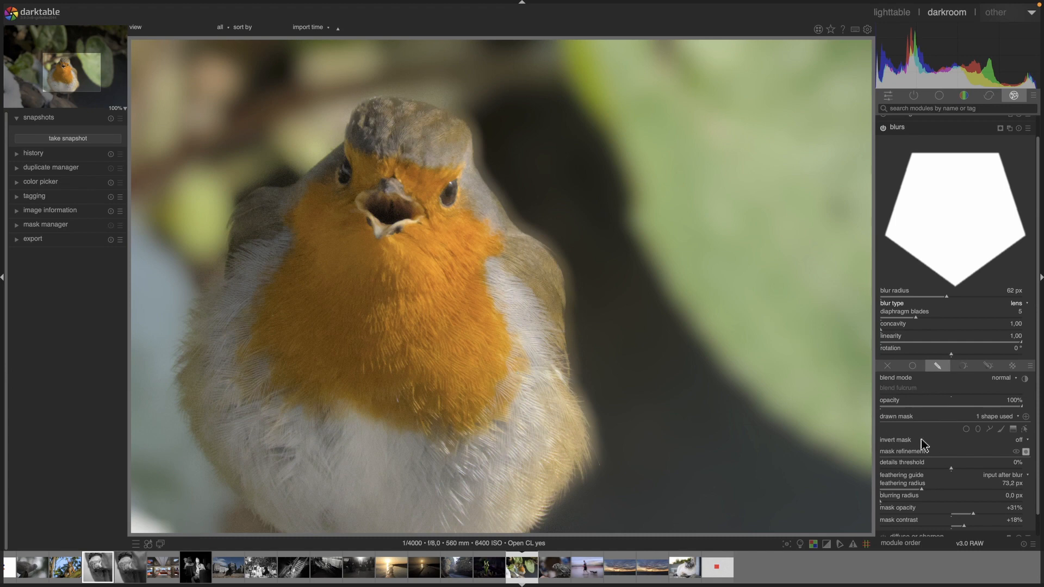
- Try "output after blur" as the mask's feathering guide, then return it to "input after blur"
{"action": "scroll", "coordinate": [914, 439], "scroll_direction": "down", "scroll_amount": 1}
{"action": "left_click", "coordinate": [1003, 453]}
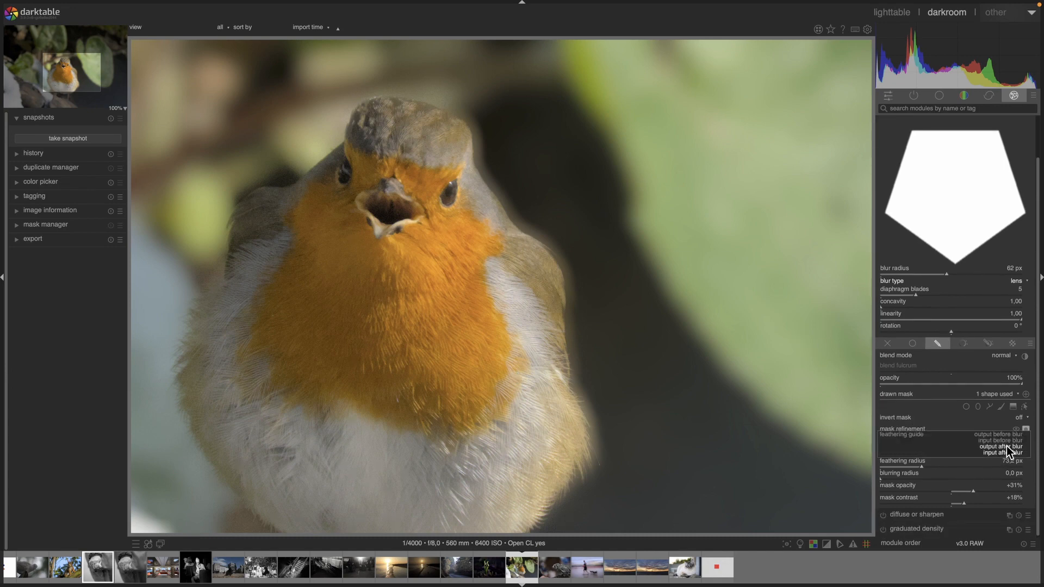
{"action": "left_click", "coordinate": [1007, 446]}
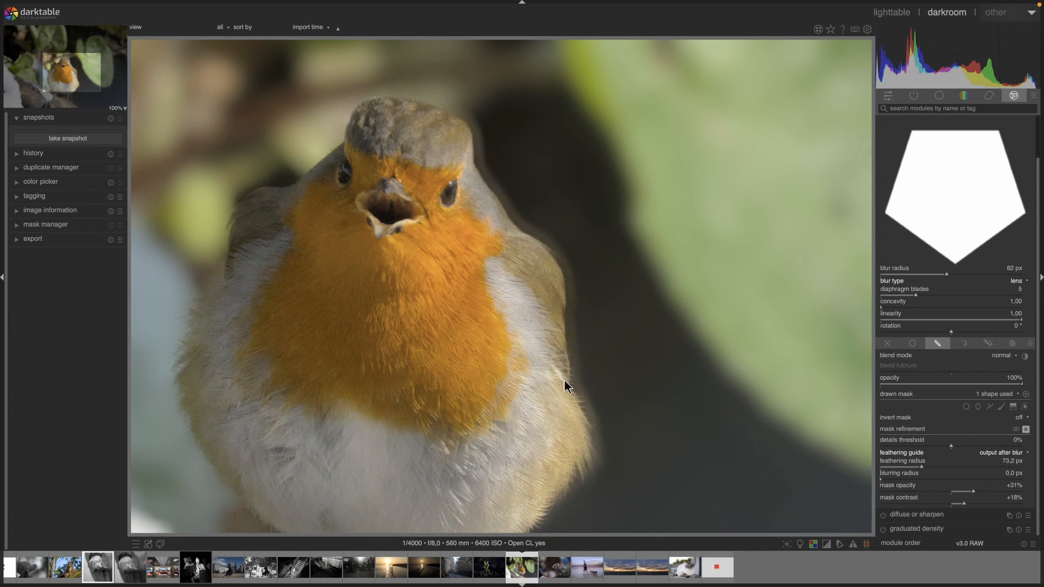
{"action": "left_click", "coordinate": [1011, 453]}
{"action": "left_click", "coordinate": [1010, 463]}
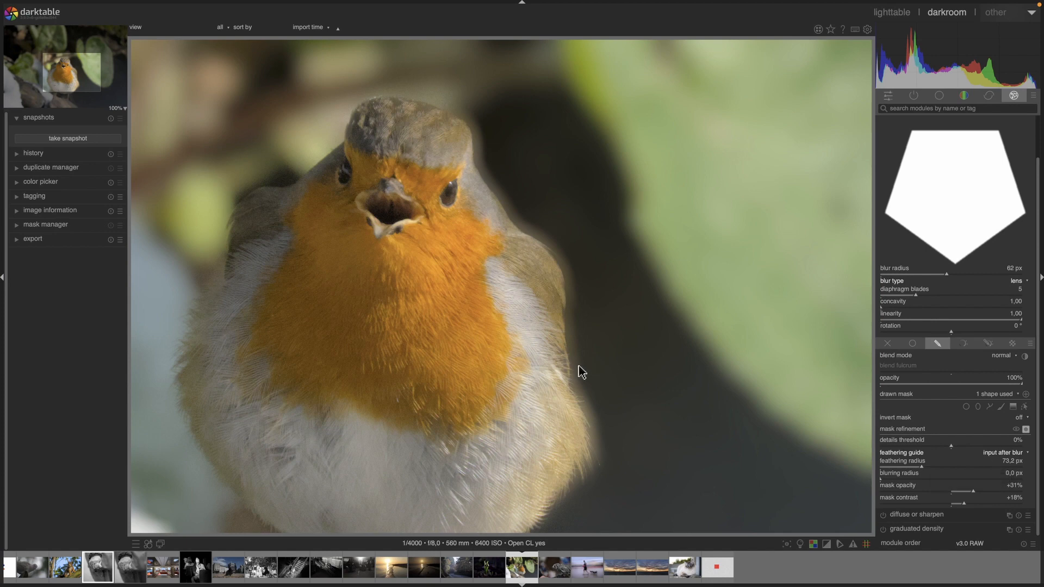
- Show the whole image again and reset the blurs module to its defaults, removing its mask
{"action": "scroll", "coordinate": [587, 373], "scroll_direction": "up", "scroll_amount": 1}
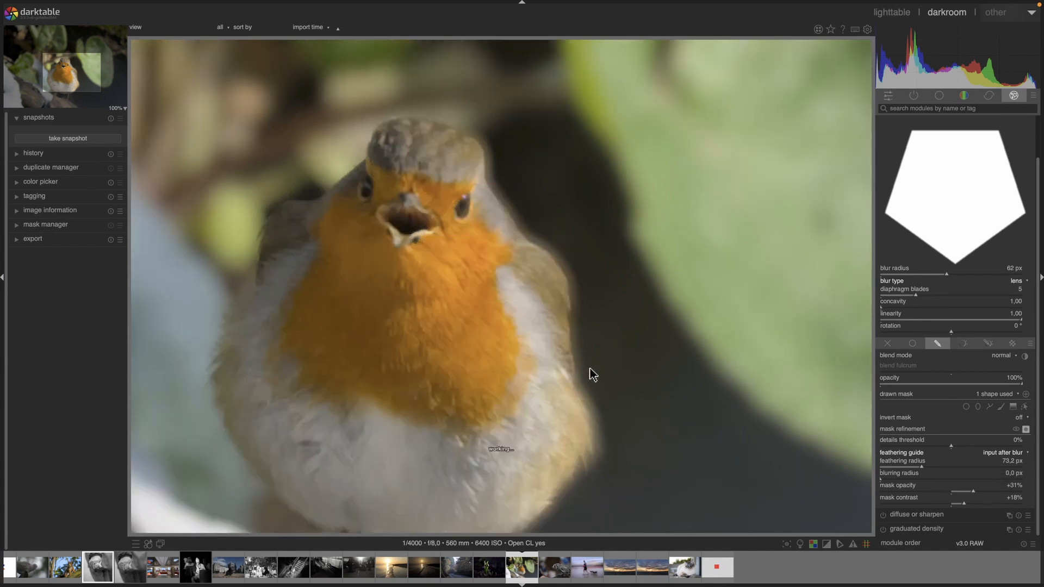
{"action": "scroll", "coordinate": [591, 370], "scroll_direction": "down", "scroll_amount": 3}
{"action": "scroll", "coordinate": [609, 379], "scroll_direction": "down", "scroll_amount": 2}
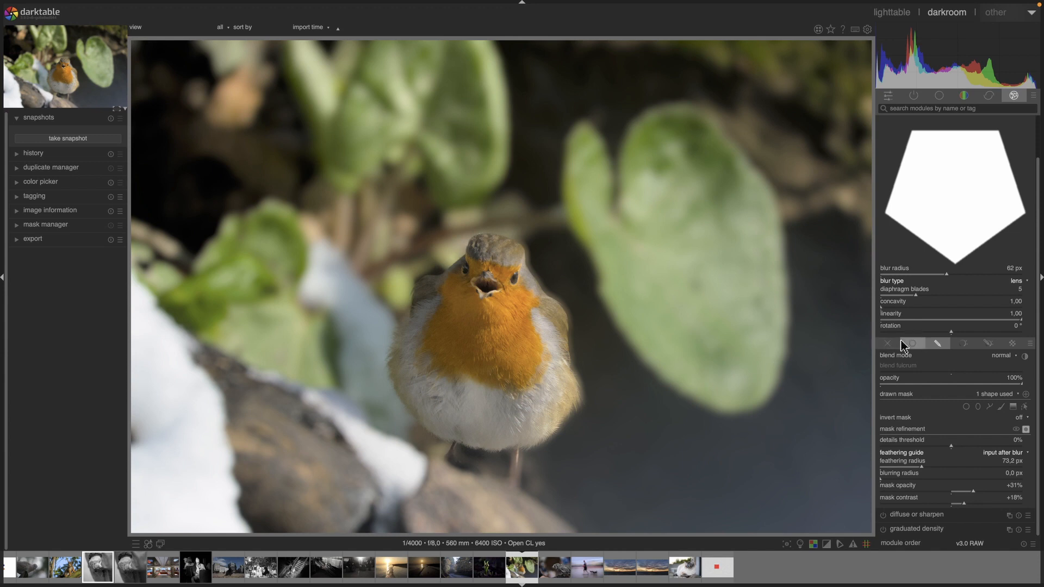
{"action": "scroll", "coordinate": [922, 355], "scroll_direction": "up", "scroll_amount": 2}
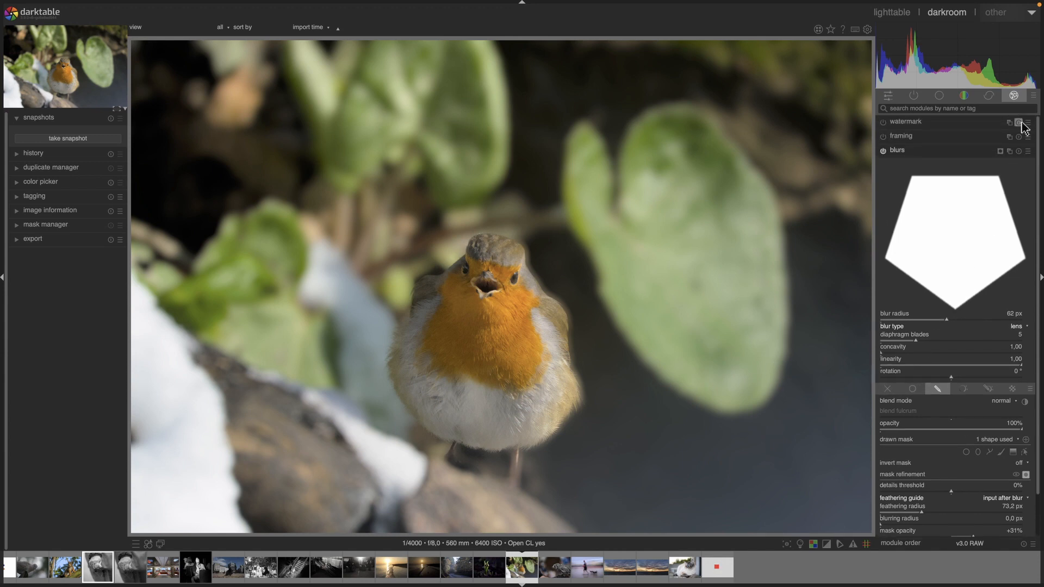
{"action": "left_click", "coordinate": [1018, 151]}
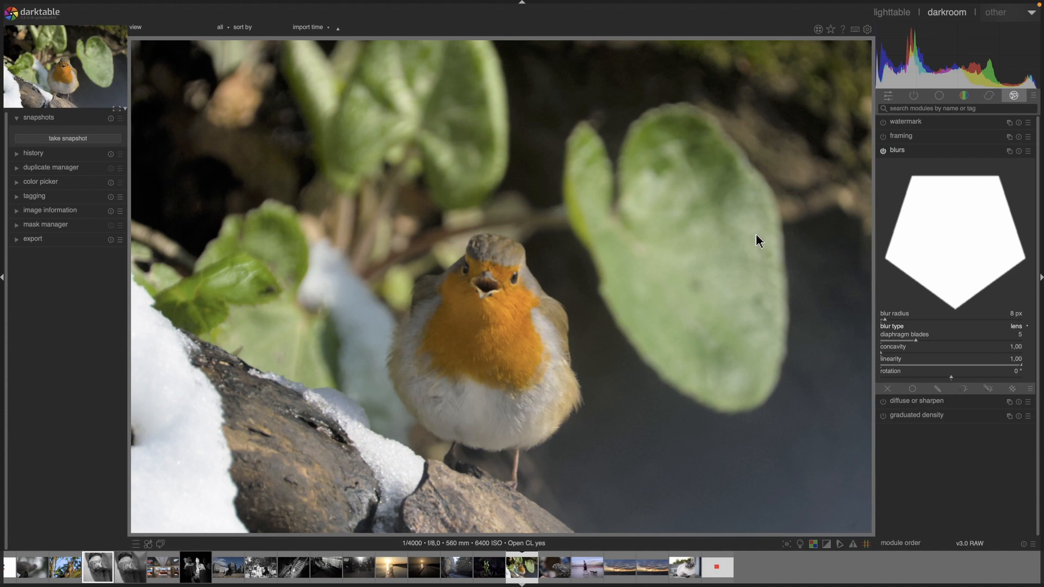
- Add a path mask enclosing the upper background leaves and the large leaf beside the robin, then set the blur radius to 46 px
{"action": "left_click", "coordinate": [936, 390]}
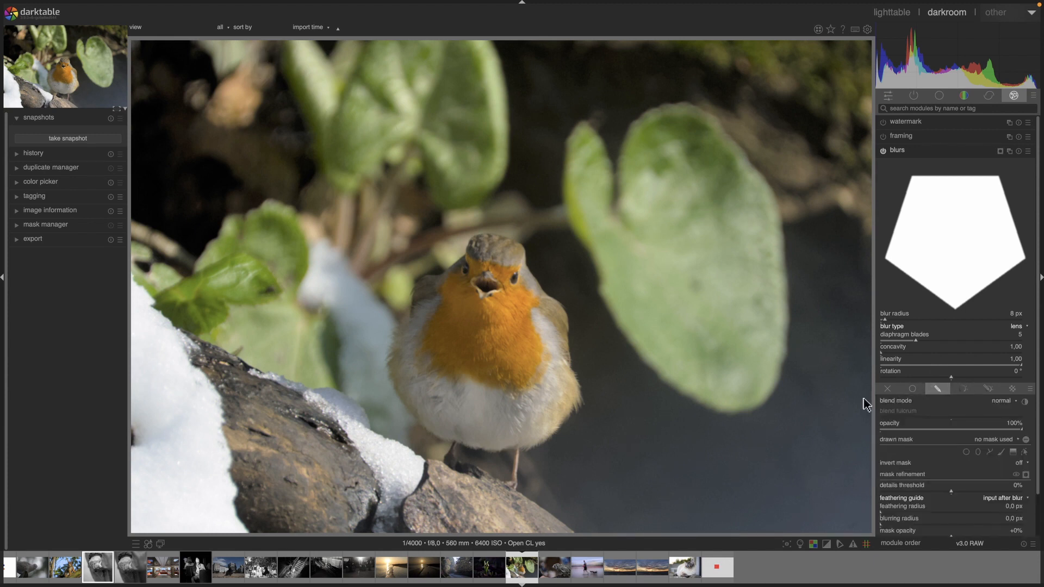
{"action": "left_click", "coordinate": [990, 452]}
{"action": "left_click", "coordinate": [256, 46]}
{"action": "left_click", "coordinate": [427, 209]}
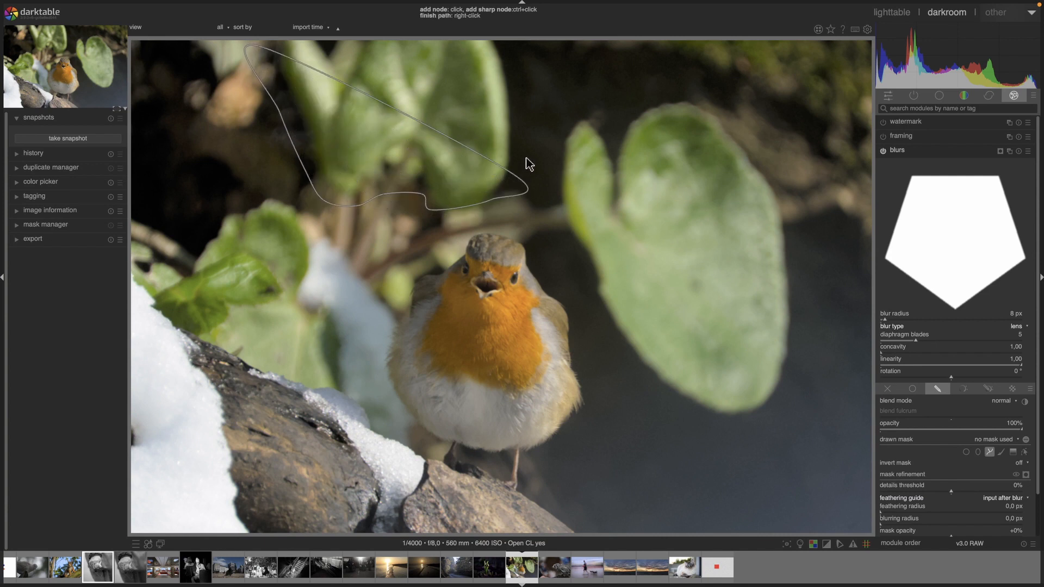
{"action": "left_click", "coordinate": [548, 157]}
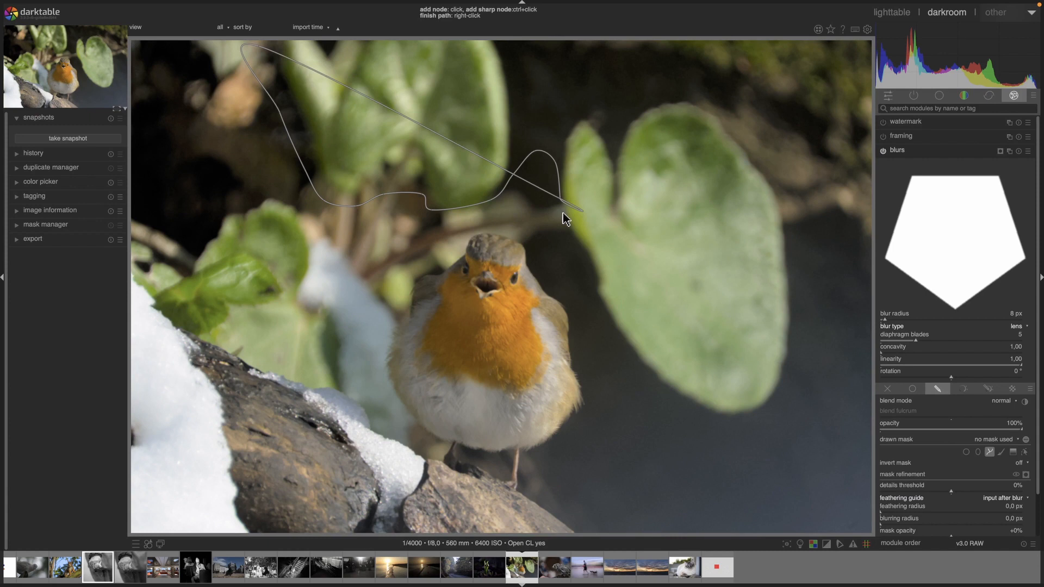
{"action": "left_click", "coordinate": [614, 349]}
{"action": "left_click", "coordinate": [649, 377]}
{"action": "left_click", "coordinate": [687, 409]}
{"action": "left_click", "coordinate": [740, 416]}
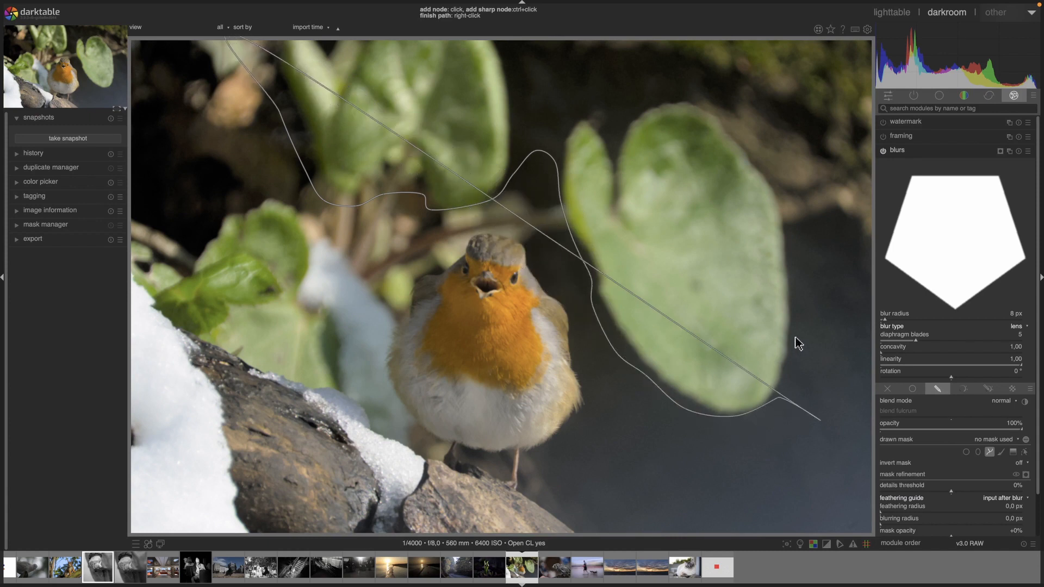
{"action": "left_click", "coordinate": [796, 239]}
{"action": "left_click", "coordinate": [872, 241]}
{"action": "left_click", "coordinate": [874, 51]}
{"action": "left_click", "coordinate": [256, 40]}
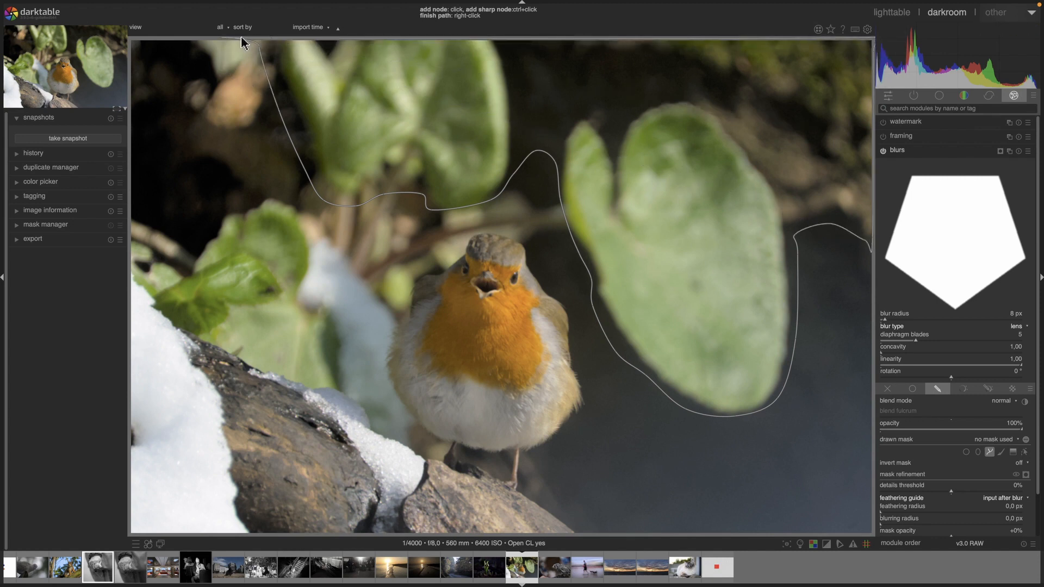
{"action": "right_click", "coordinate": [312, 41]}
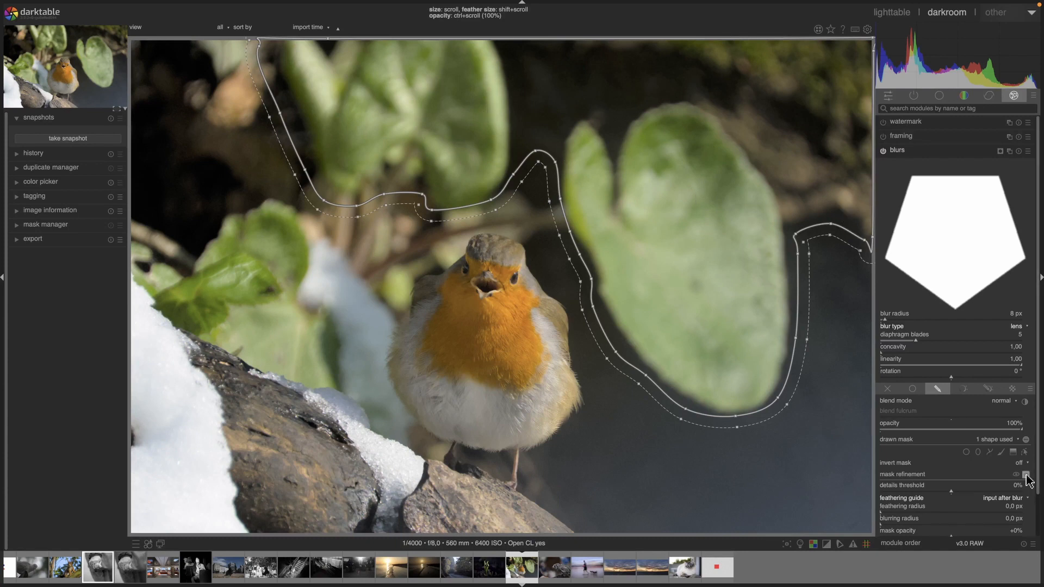
{"action": "left_click", "coordinate": [928, 320]}
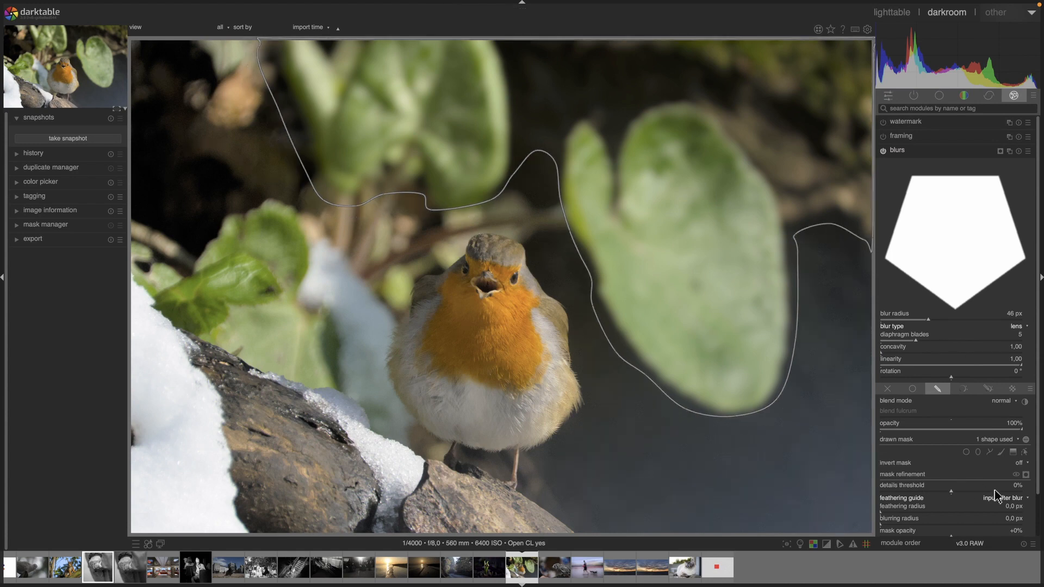
- Refine the blurs mask with the overlay shown, setting feathering radius to 55.4 px and blurring radius to 11.1 px, then hide the overlay
{"action": "left_click", "coordinate": [1026, 474]}
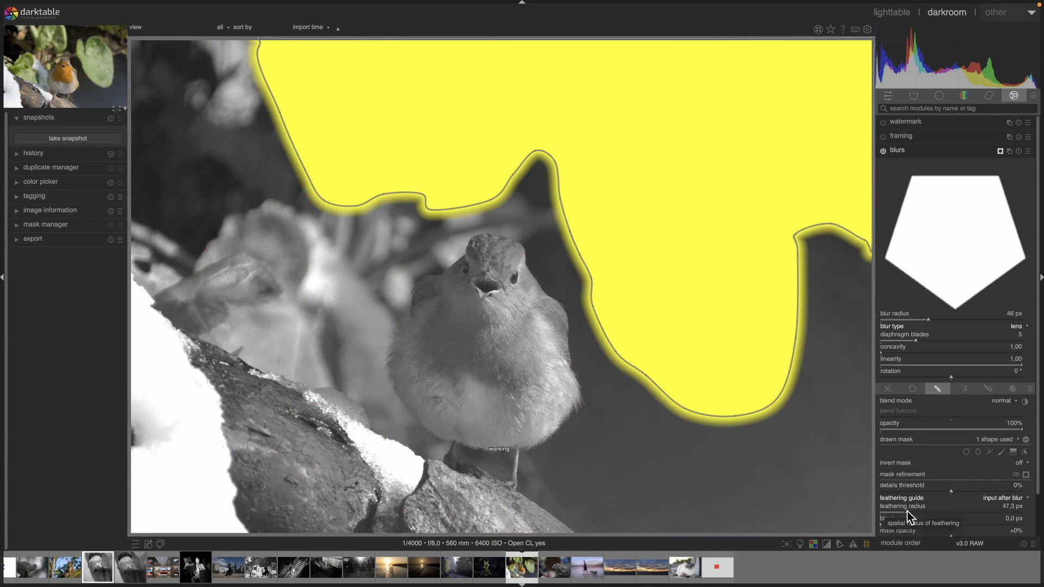
{"action": "left_click_drag", "start_coordinate": [908, 511], "coordinate": [917, 511]}
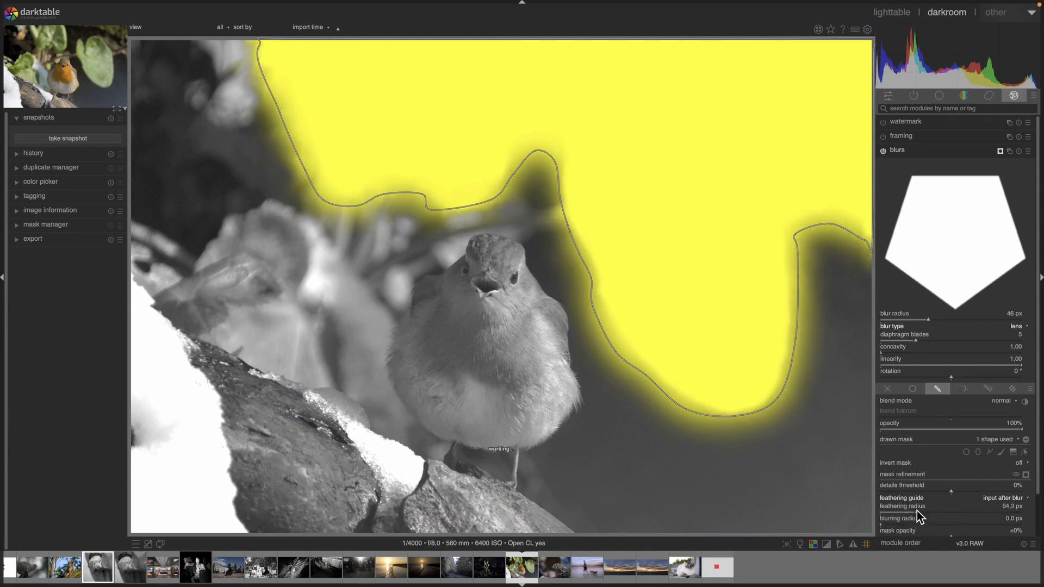
{"action": "left_click", "coordinate": [912, 511]}
{"action": "mouse_move", "coordinate": [358, 194]}
{"action": "left_click", "coordinate": [900, 524]}
{"action": "left_click", "coordinate": [1027, 475]}
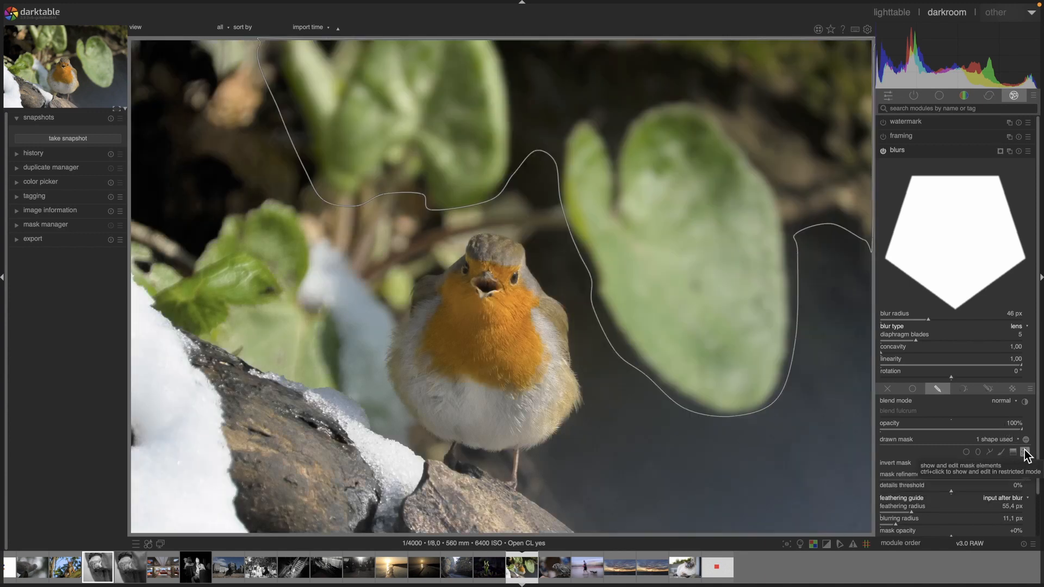
- Hide the path mask's outline on the image and collapse the blurs module
{"action": "left_click", "coordinate": [1026, 453]}
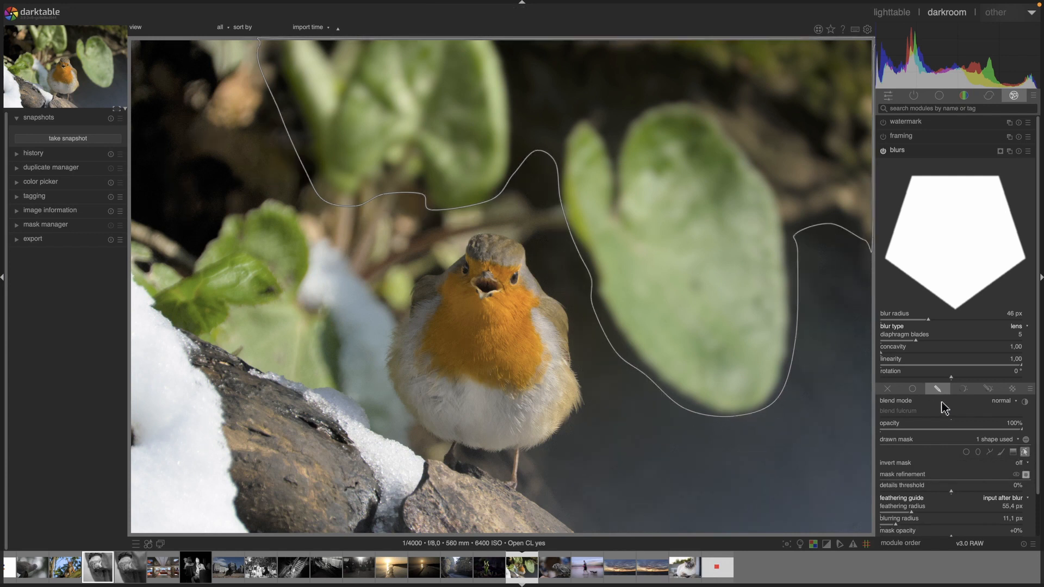
{"action": "left_click", "coordinate": [1026, 453]}
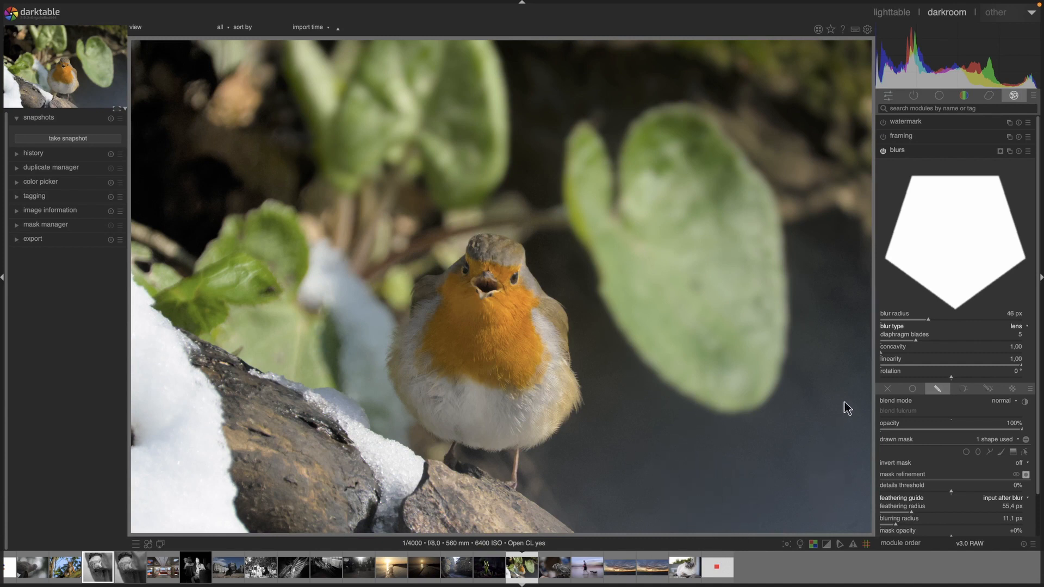
{"action": "left_click", "coordinate": [890, 150]}
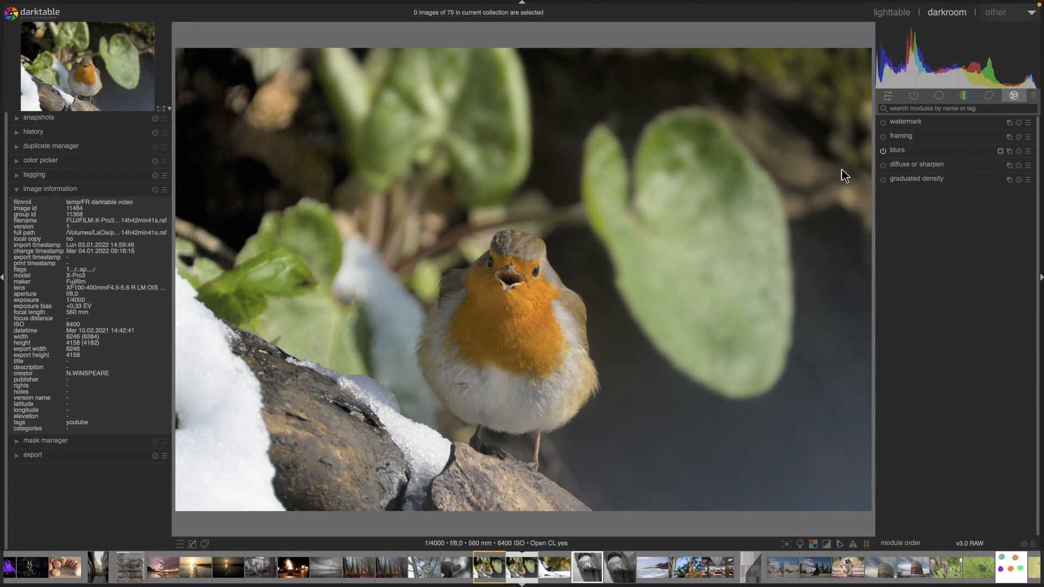
- Enable the grain module with the blurs mask as its raster mask, then review it among the active modules
{"action": "left_click", "coordinate": [924, 107]}
{"action": "type", "text": "grain"}
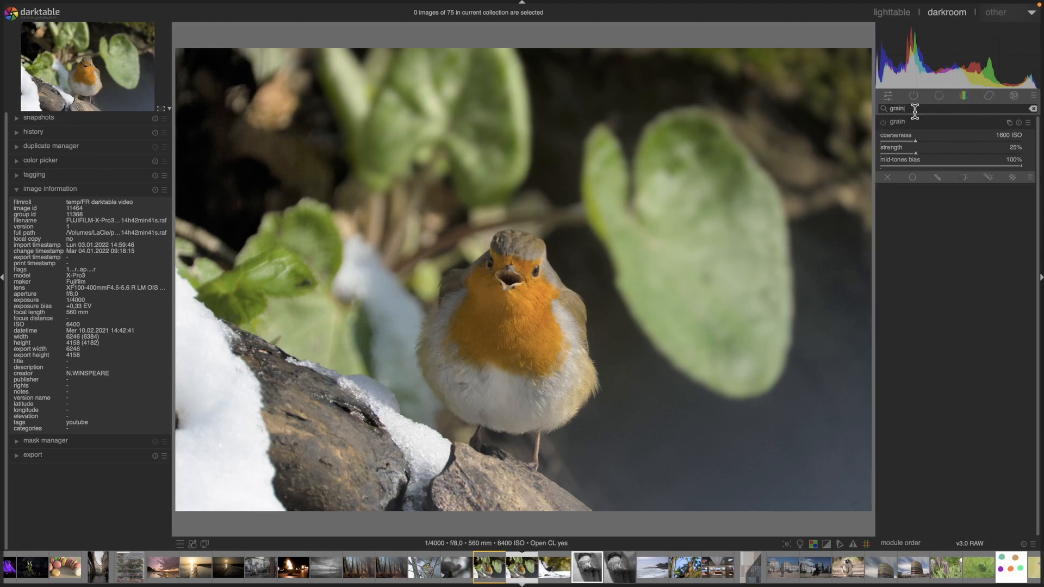
{"action": "left_click", "coordinate": [883, 123]}
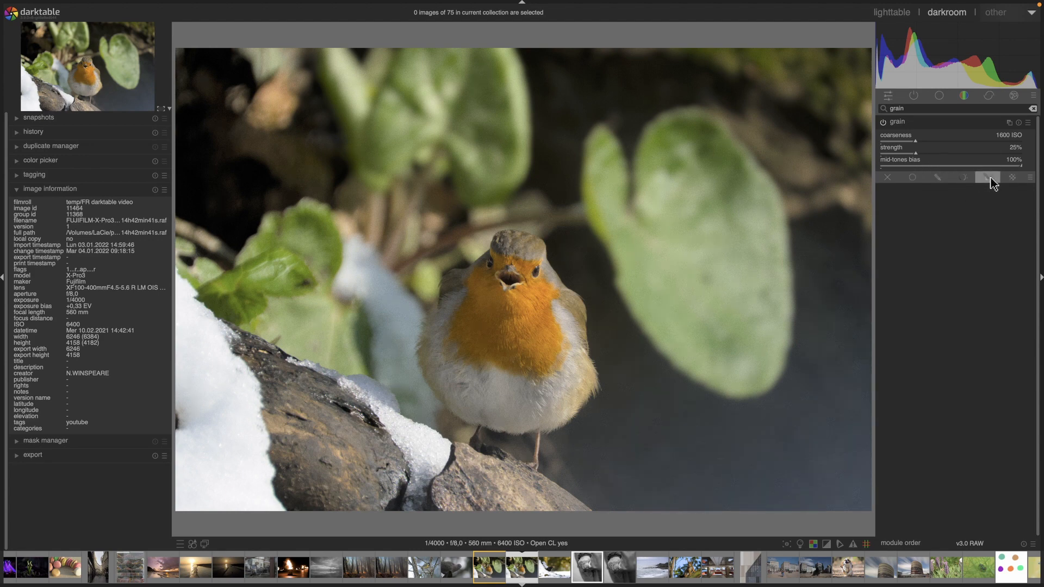
{"action": "left_click", "coordinate": [1012, 177]}
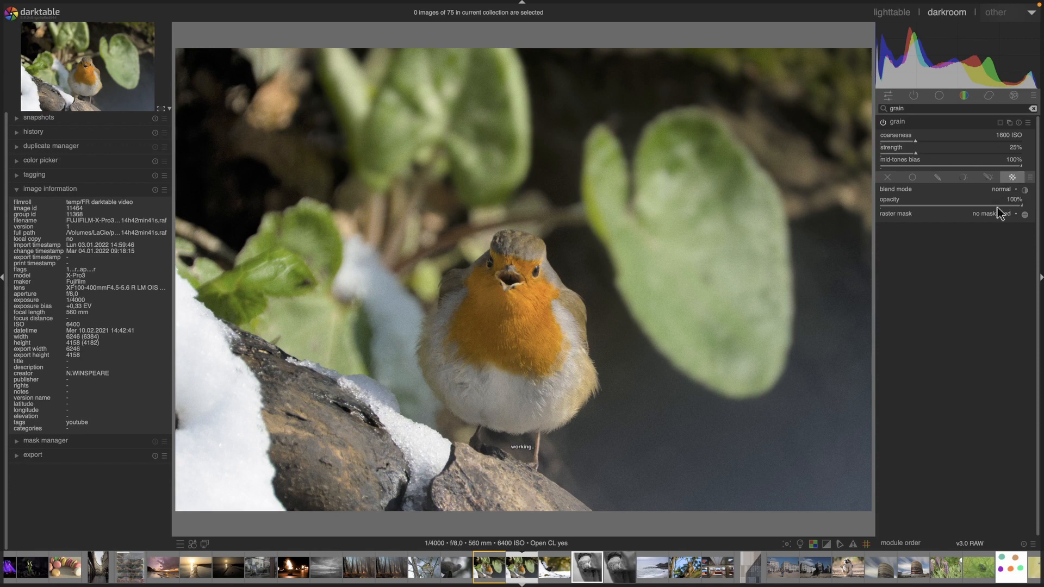
{"action": "left_click", "coordinate": [978, 215]}
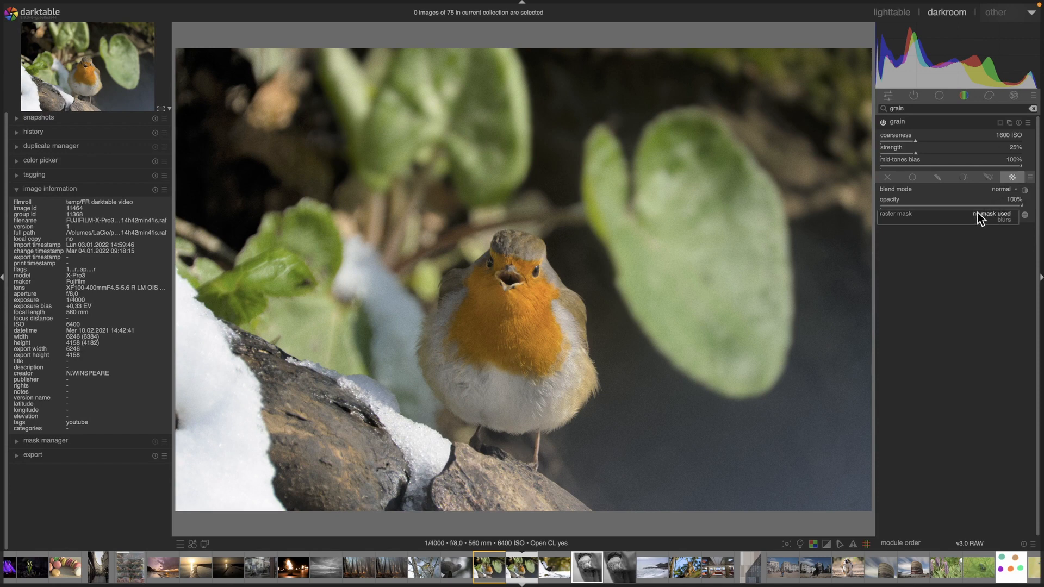
{"action": "left_click", "coordinate": [1006, 223]}
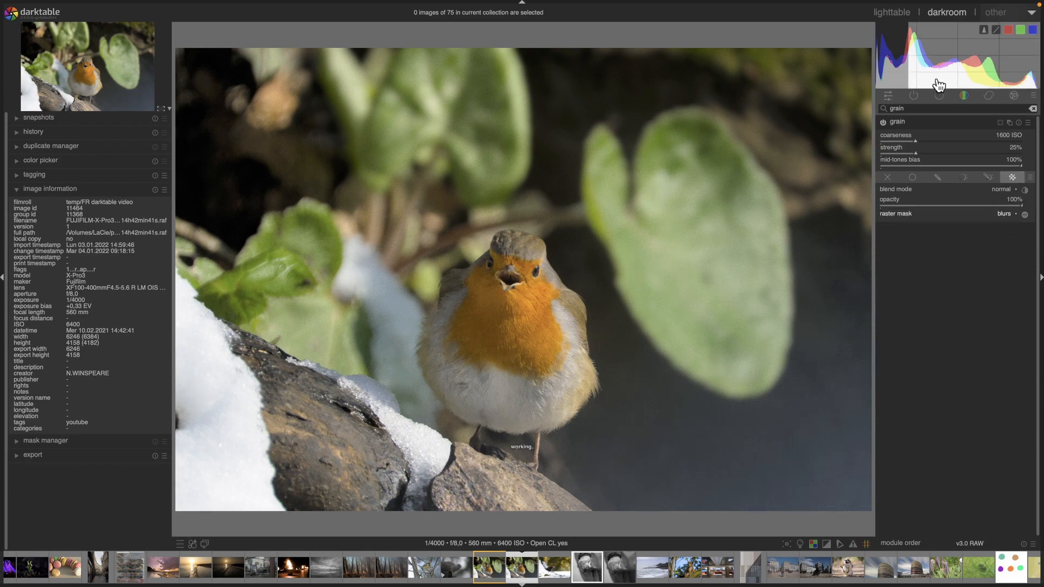
{"action": "left_click", "coordinate": [914, 98]}
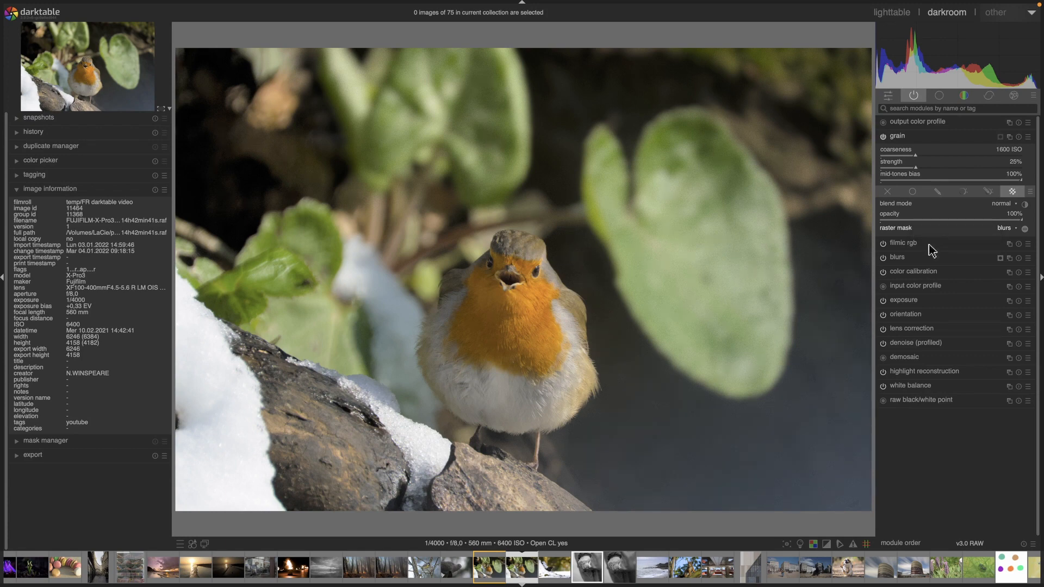
{"action": "left_click", "coordinate": [902, 137]}
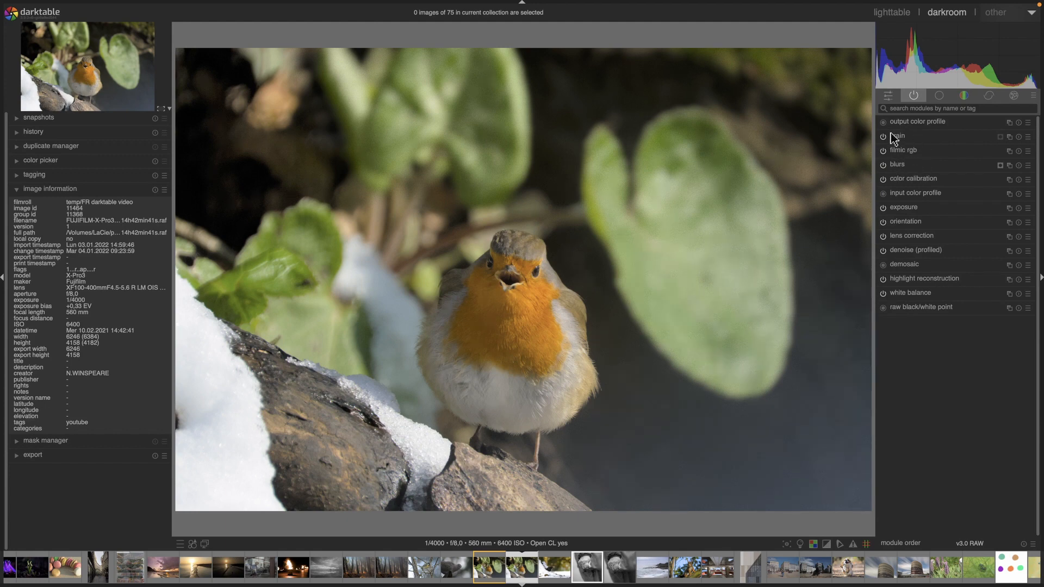
- Search for the censorize module and enable it
{"action": "left_click", "coordinate": [927, 108]}
{"action": "type", "text": "cens"}
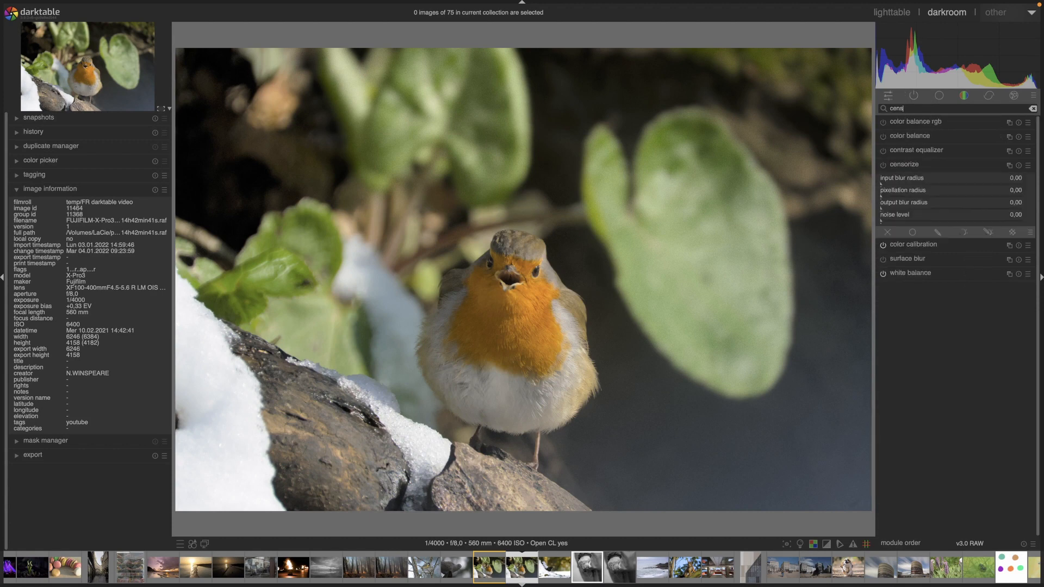
{"action": "type", "text": "orize"}
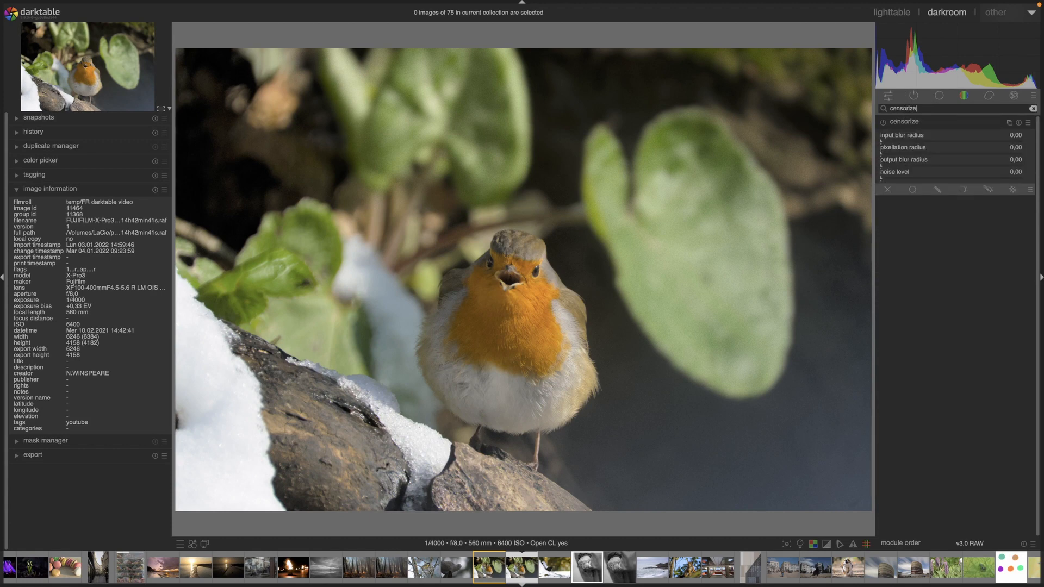
{"action": "left_click", "coordinate": [902, 124]}
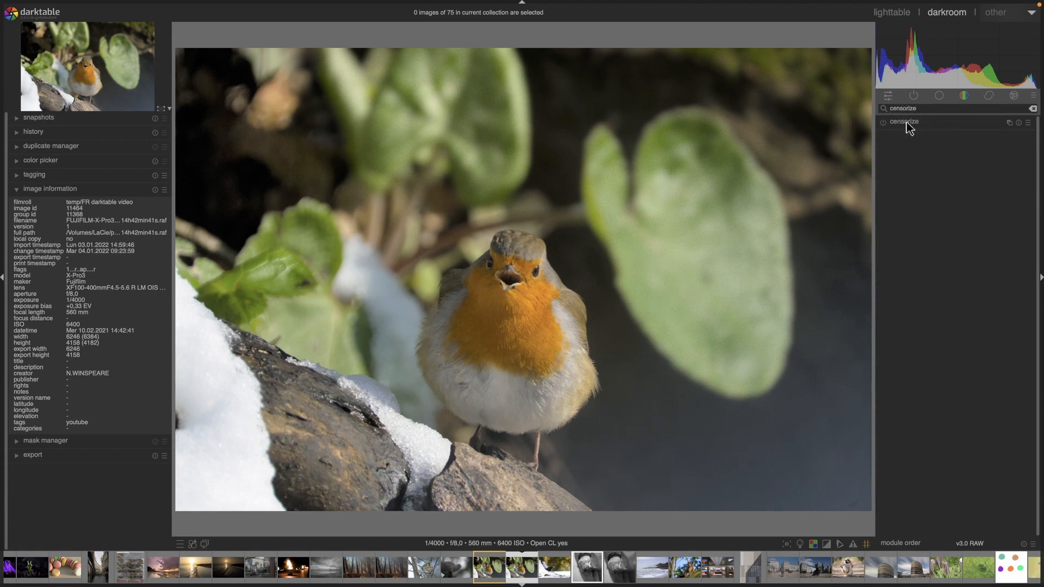
{"action": "left_click", "coordinate": [907, 125]}
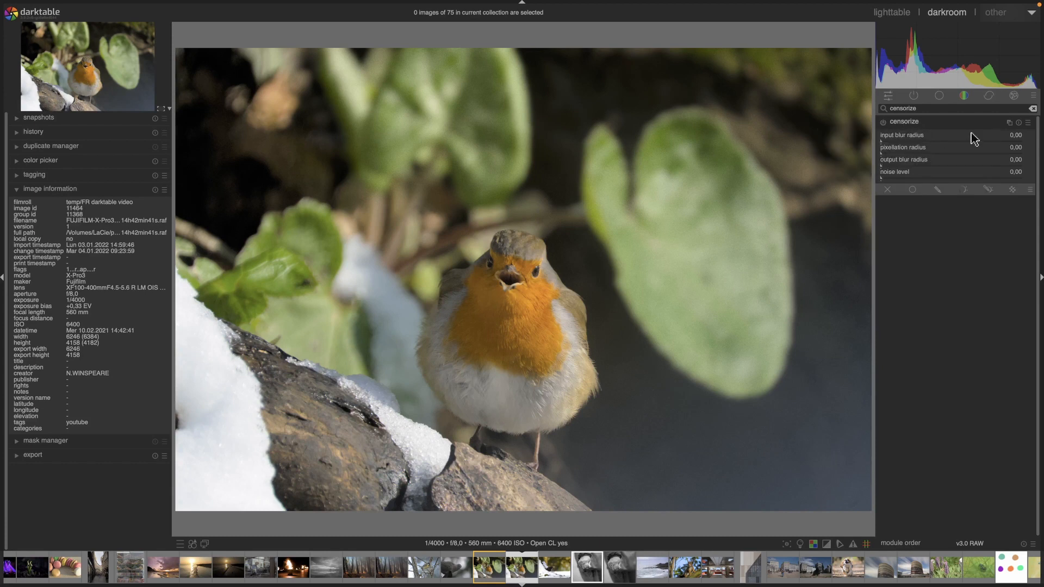
{"action": "left_click", "coordinate": [883, 123]}
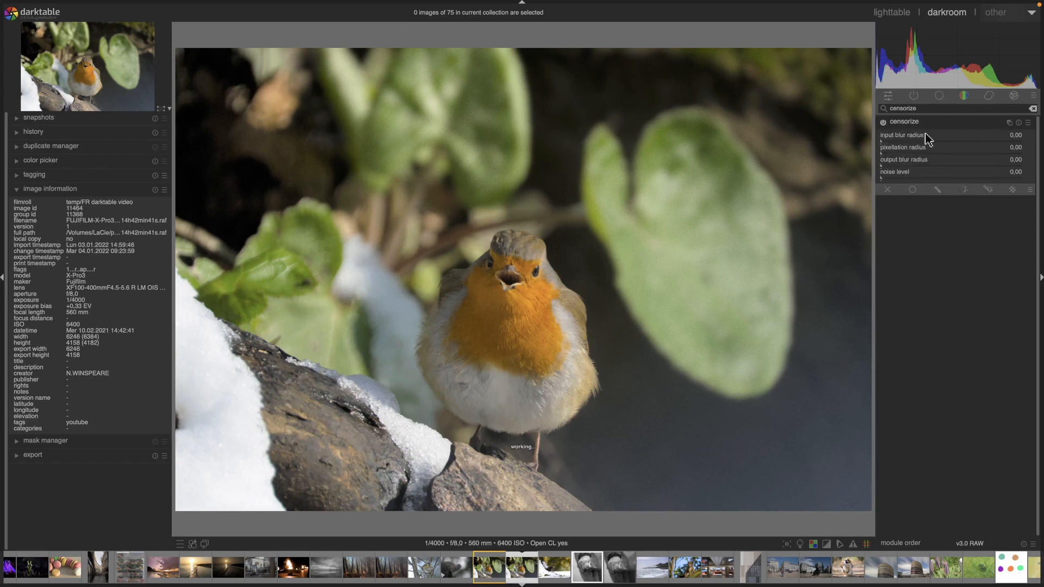
- Try moving censorize above blurs in the active module order, then return it below blurs and disable it
{"action": "left_click", "coordinate": [914, 96]}
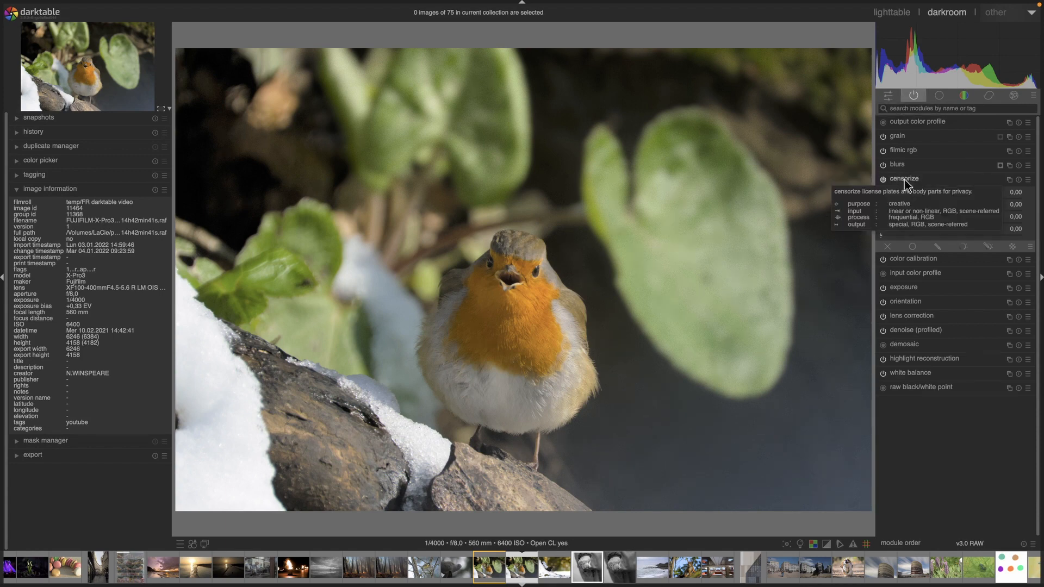
{"action": "mouse_move", "coordinate": [906, 180]}
{"action": "left_mouse_down"}
{"action": "mouse_move", "coordinate": [907, 162]}
{"action": "mouse_move", "coordinate": [920, 166]}
{"action": "left_mouse_up"}
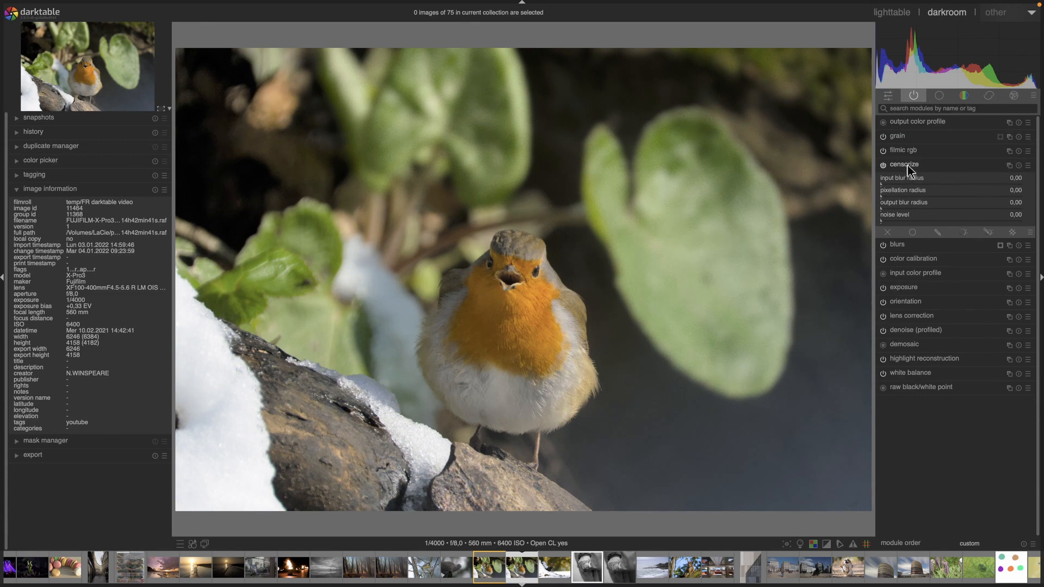
{"action": "left_click_drag", "start_coordinate": [907, 165], "coordinate": [914, 248]}
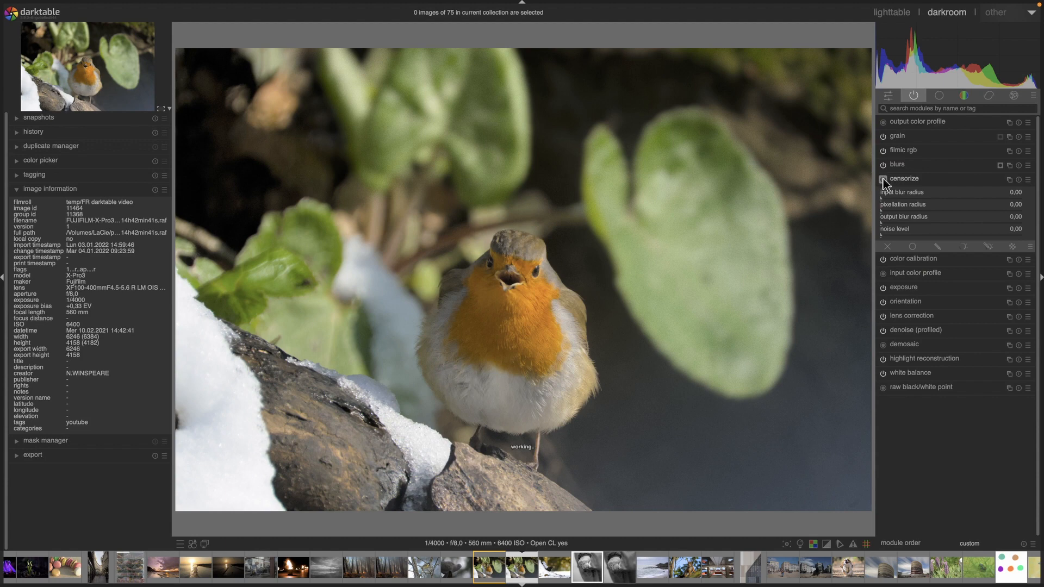
- Adjust the grain strength while viewing the robin and blurred leaf up close, trying 10% and 15%, then collapse the grain module
{"action": "left_click", "coordinate": [904, 140]}
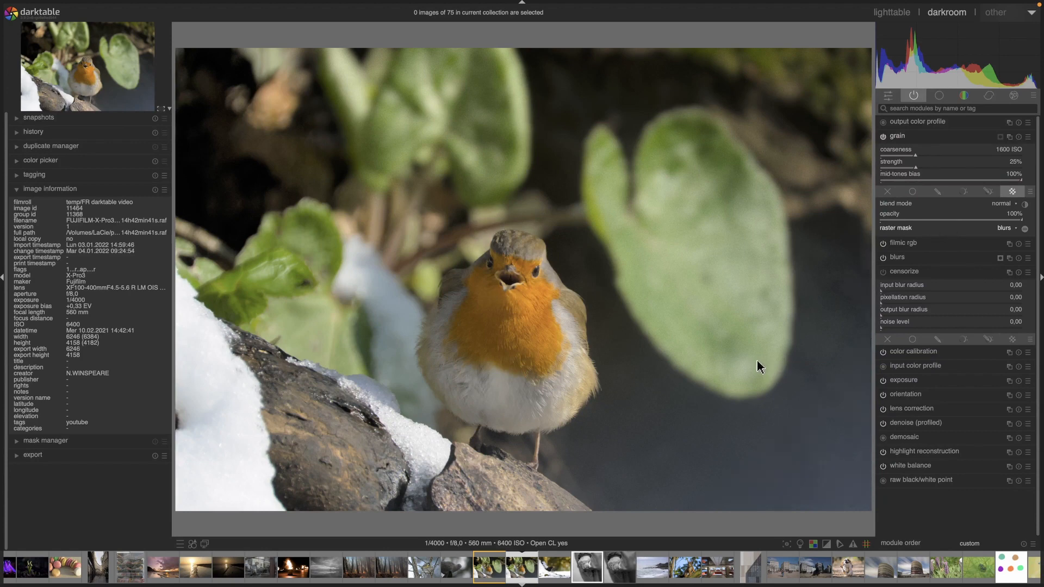
{"action": "scroll", "coordinate": [757, 360], "scroll_direction": "up", "scroll_amount": 5}
{"action": "scroll", "coordinate": [760, 367], "scroll_direction": "up", "scroll_amount": 1}
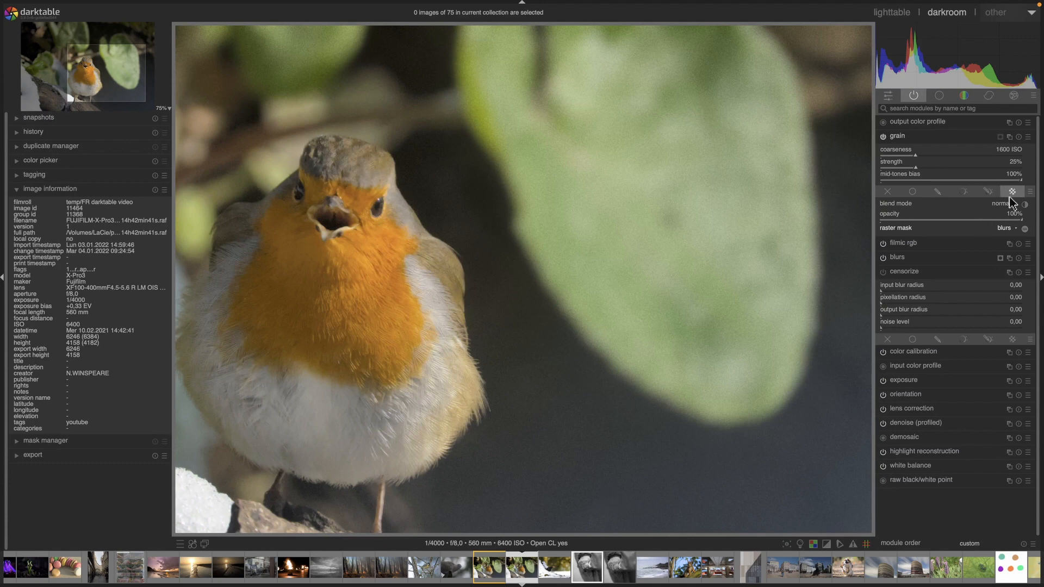
{"action": "left_click", "coordinate": [895, 166]}
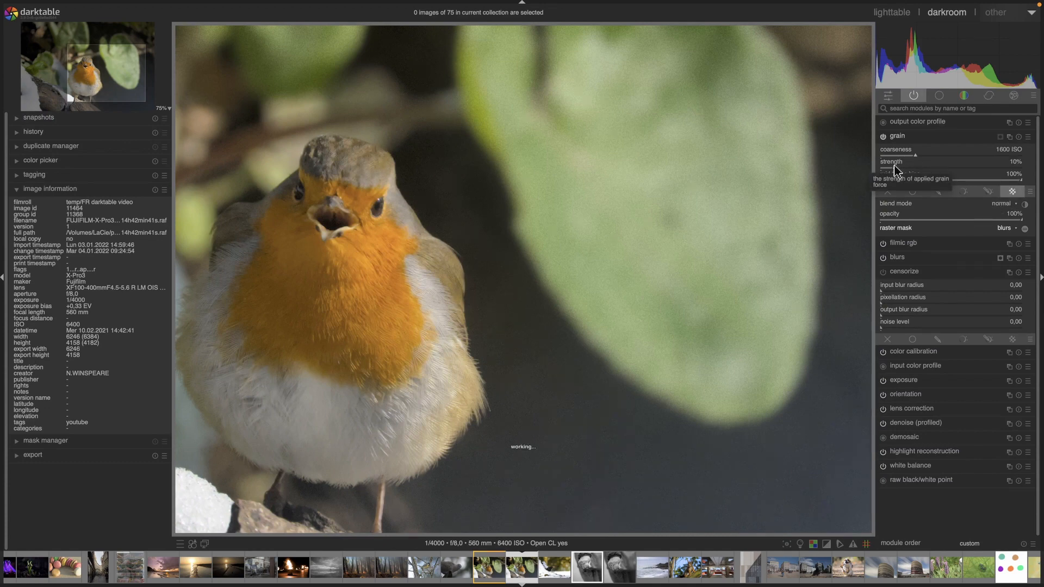
{"action": "left_click", "coordinate": [901, 164]}
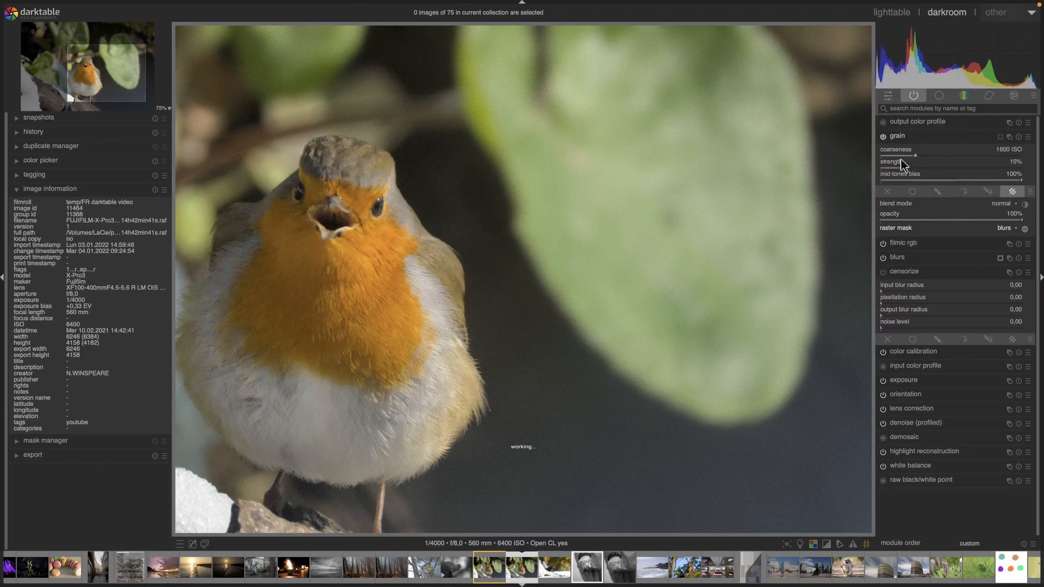
{"action": "left_click", "coordinate": [904, 157]}
{"action": "left_click", "coordinate": [908, 169]}
{"action": "left_click", "coordinate": [915, 168]}
{"action": "left_click", "coordinate": [898, 137]}
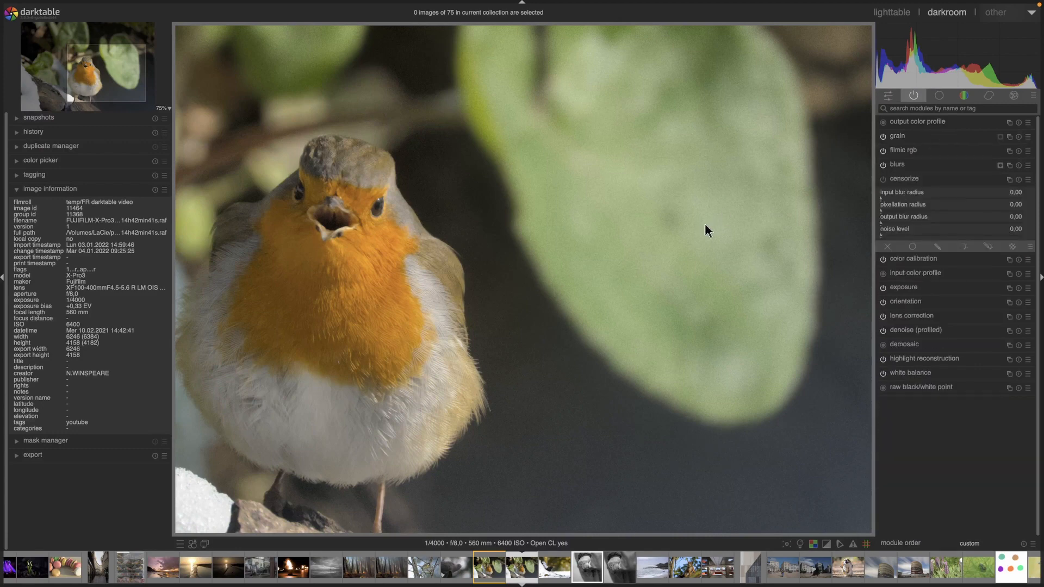
- Show the whole image again and examine the blurs module's mask overlay, then hide it
{"action": "scroll", "coordinate": [705, 225], "scroll_direction": "down", "scroll_amount": 2}
{"action": "scroll", "coordinate": [705, 230], "scroll_direction": "down", "scroll_amount": 1}
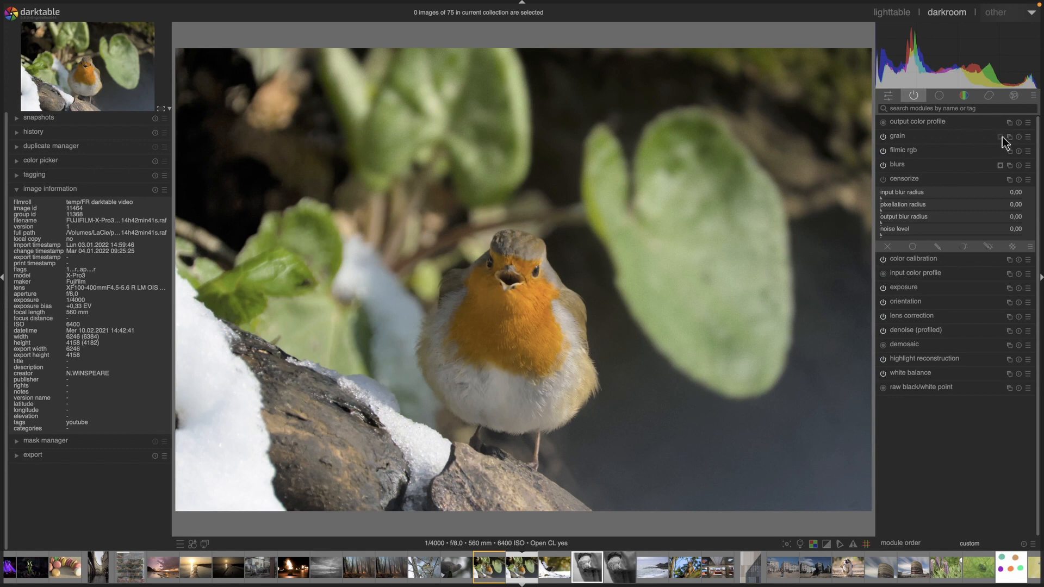
{"action": "mouse_move", "coordinate": [1005, 140]}
{"action": "mouse_move", "coordinate": [1004, 170]}
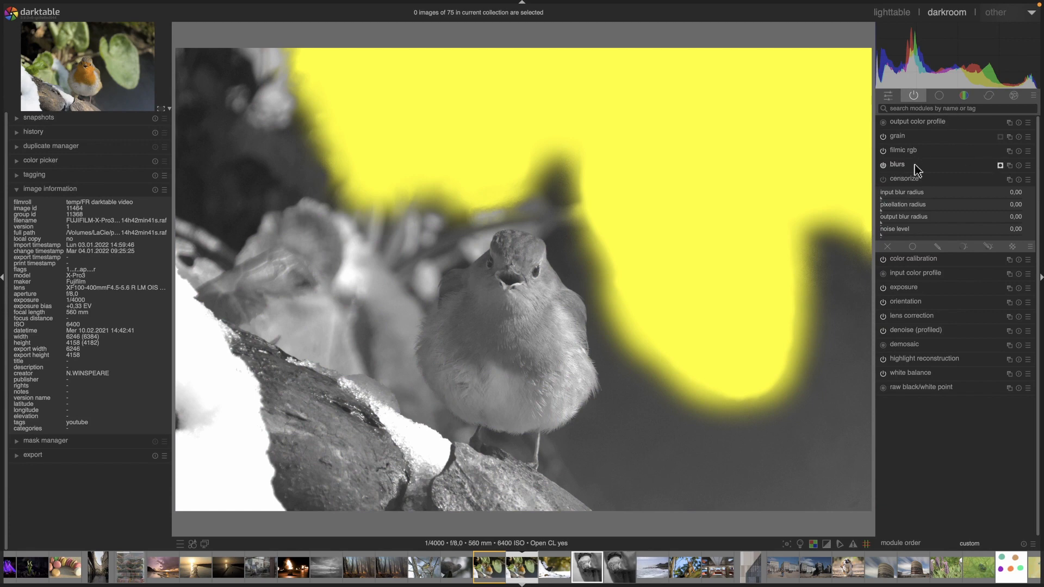
{"action": "left_click", "coordinate": [1001, 166]}
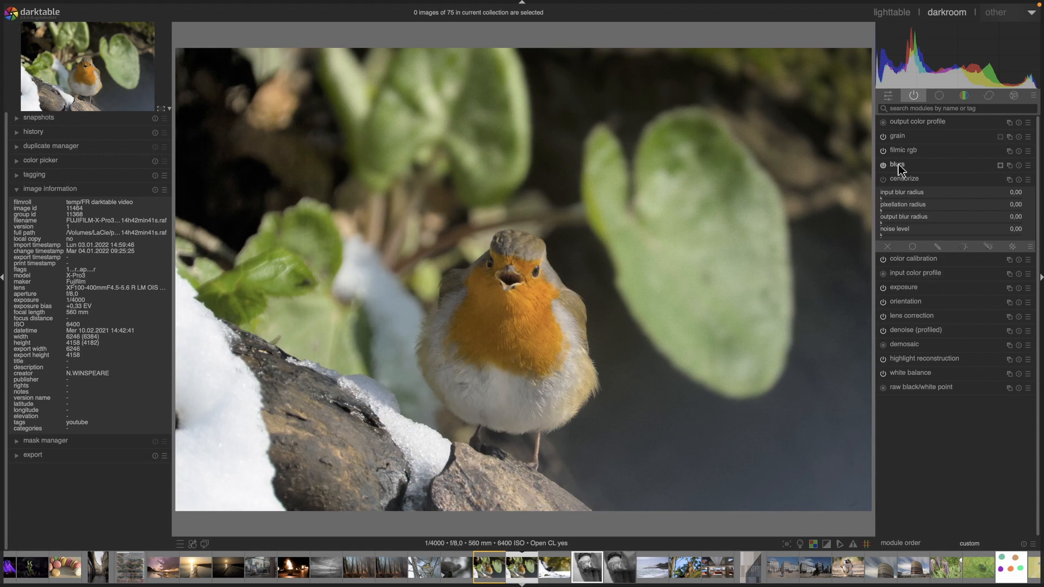
- Add a second path mask to the blurs module around the green leaves above the snowy log, then check it with the mask overlay
{"action": "left_click", "coordinate": [903, 166]}
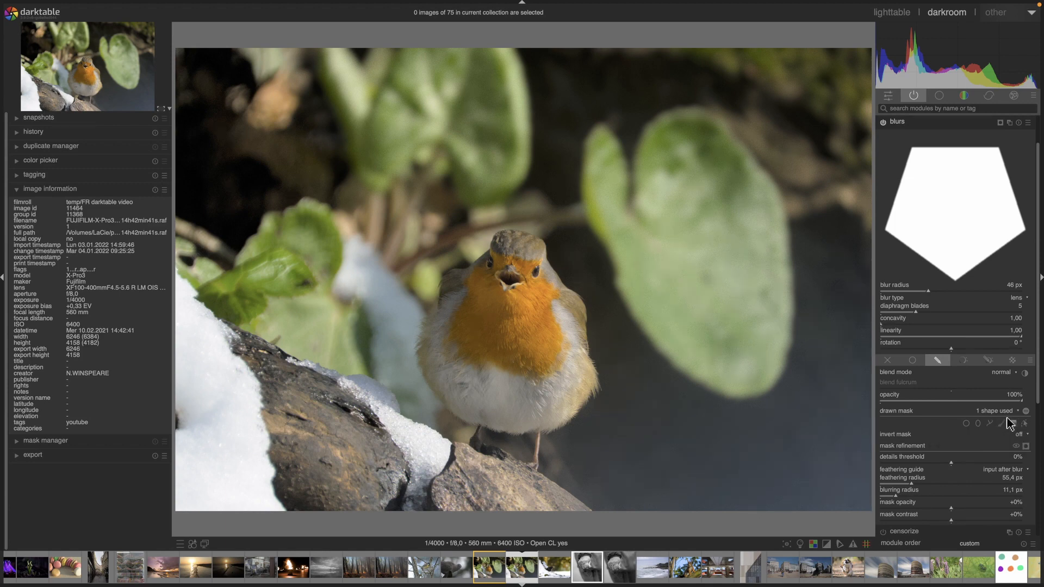
{"action": "left_click", "coordinate": [1025, 424]}
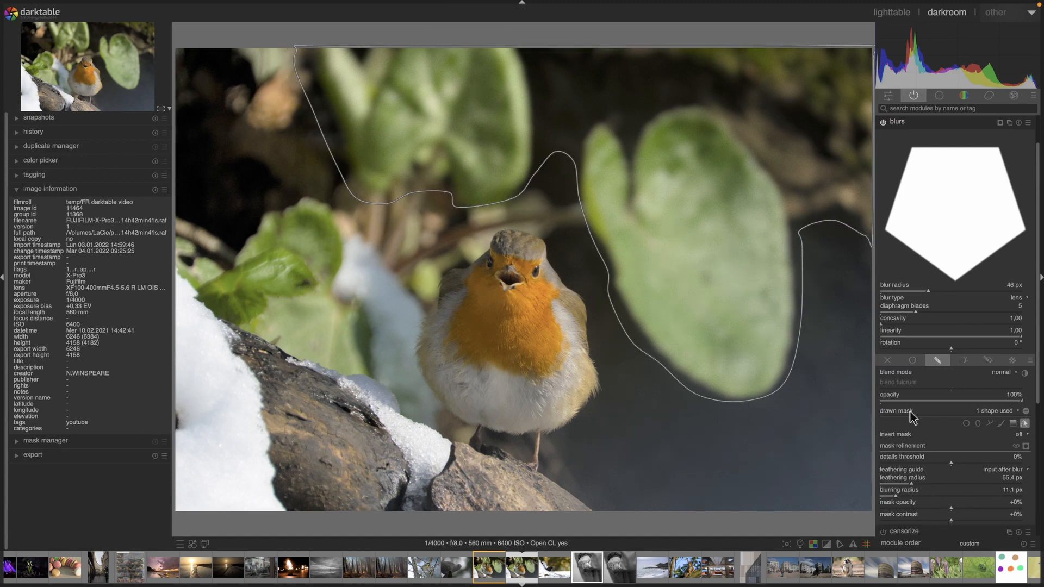
{"action": "left_click", "coordinate": [989, 424]}
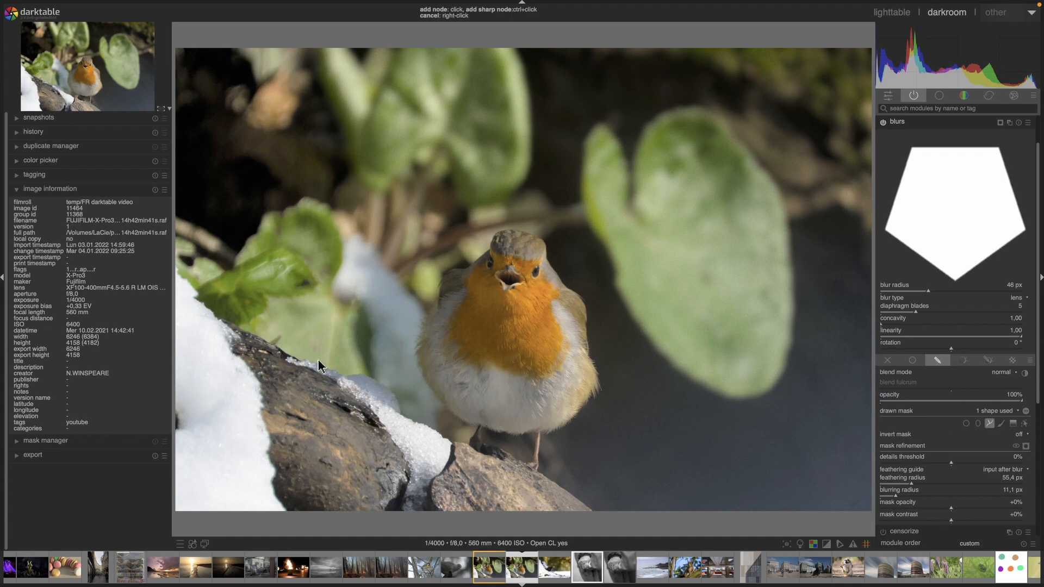
{"action": "left_click", "coordinate": [310, 197]}
{"action": "left_click", "coordinate": [223, 231]}
{"action": "left_click", "coordinate": [230, 311]}
{"action": "left_click", "coordinate": [367, 331]}
{"action": "left_click", "coordinate": [317, 191]}
{"action": "right_click", "coordinate": [343, 224]}
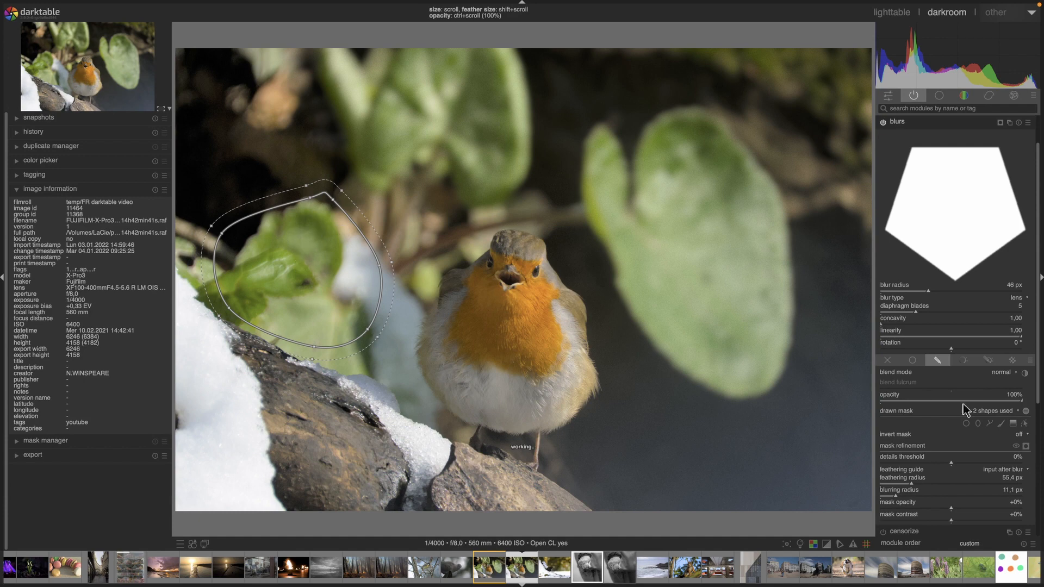
{"action": "left_click", "coordinate": [1026, 446]}
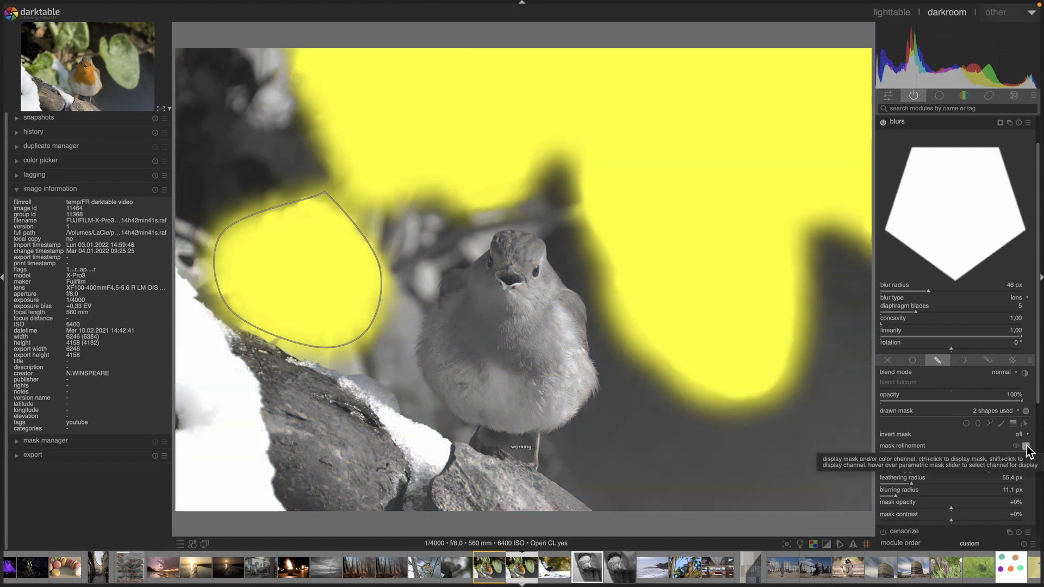
{"action": "left_click", "coordinate": [1027, 447]}
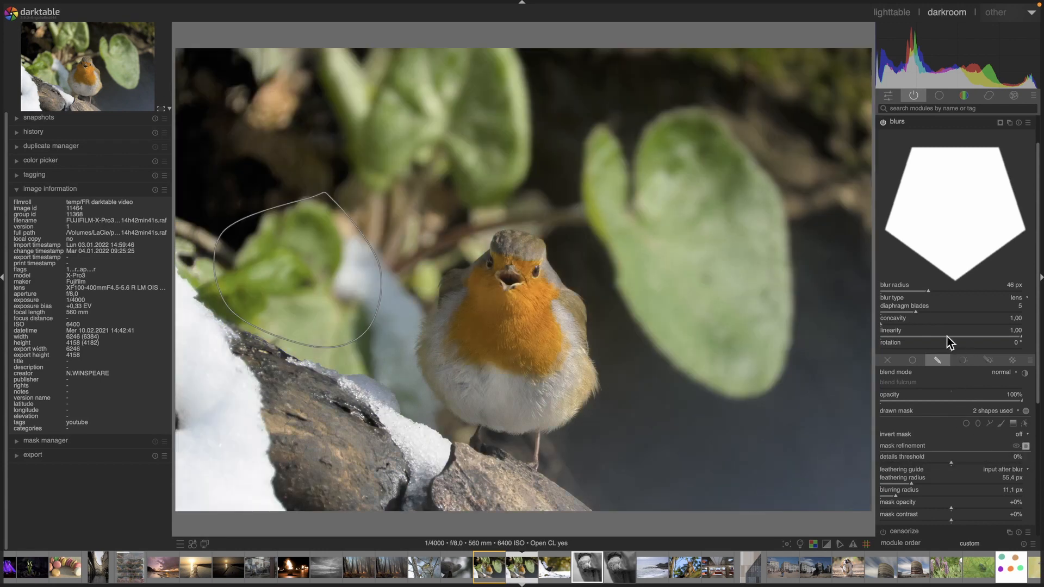
- Try exaggerated grain at 6010 ISO coarseness and 92% strength, then reset the grain module to its defaults and collapse it
{"action": "scroll", "coordinate": [920, 239], "scroll_direction": "up", "scroll_amount": 2}
{"action": "left_click", "coordinate": [897, 165]}
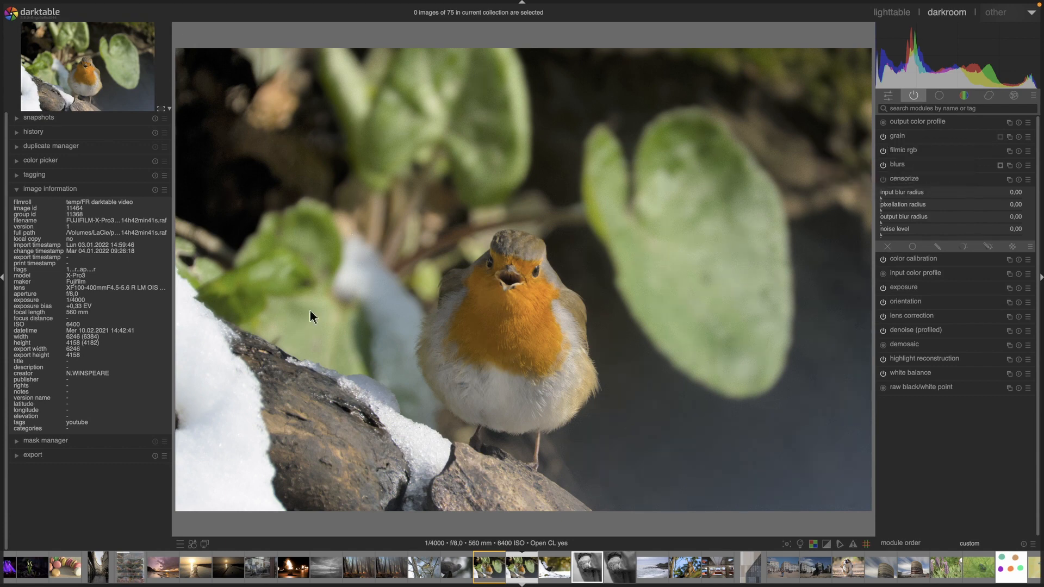
{"action": "left_click", "coordinate": [900, 137]}
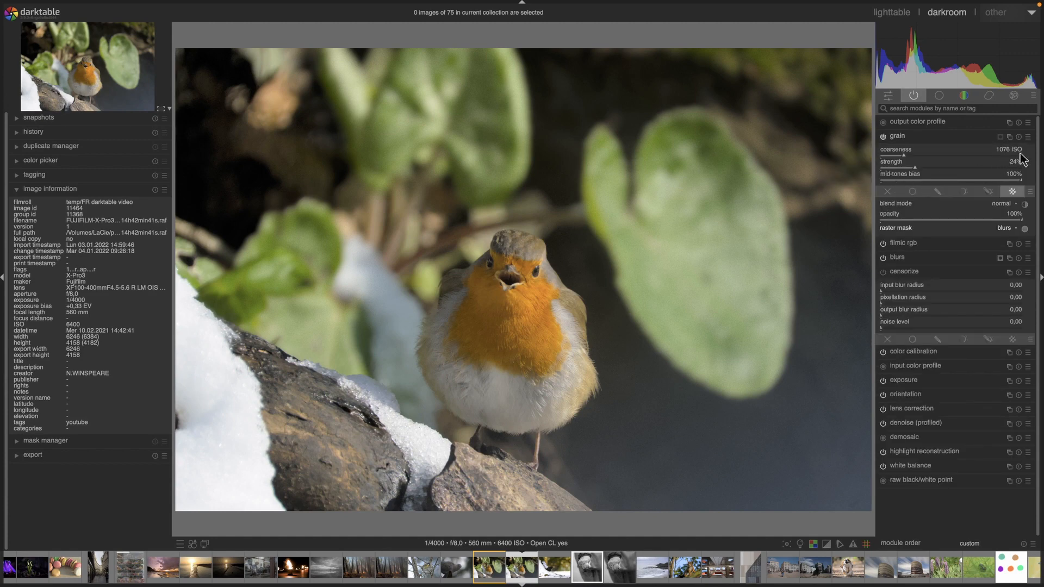
{"action": "left_click", "coordinate": [1014, 155]}
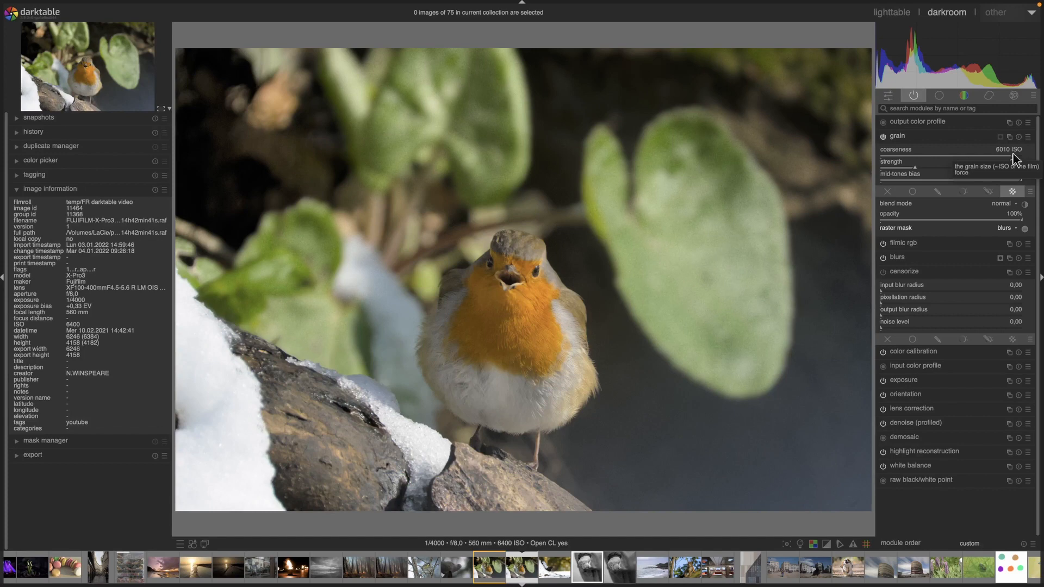
{"action": "left_click", "coordinate": [1011, 168]}
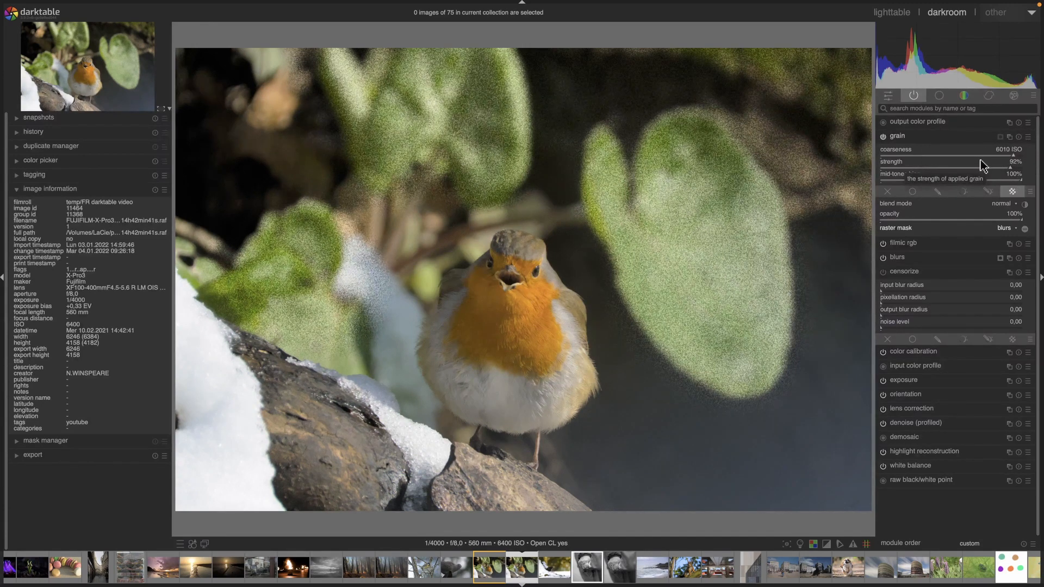
{"action": "left_click", "coordinate": [1019, 137]}
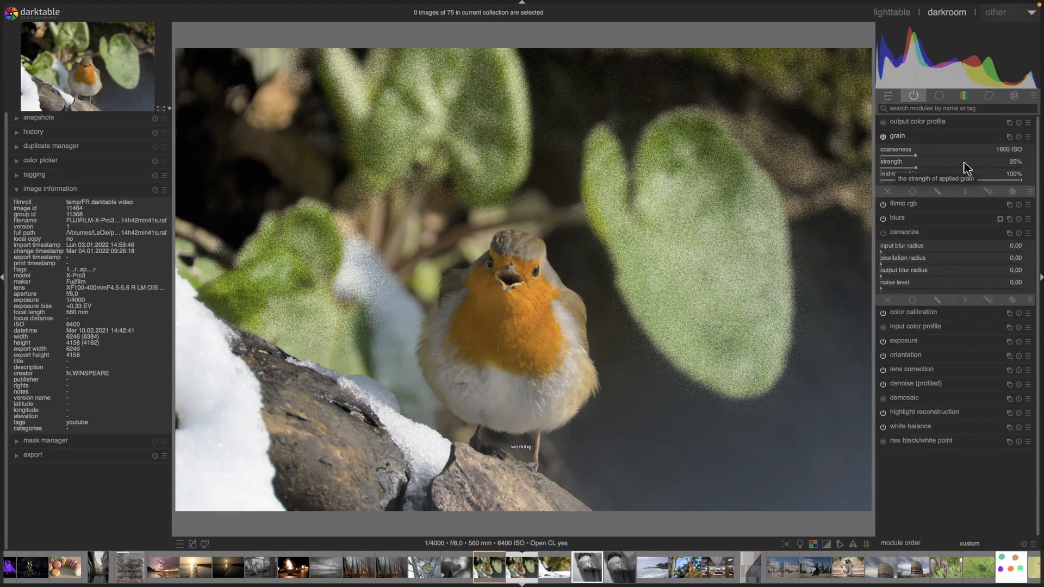
{"action": "left_click", "coordinate": [952, 138]}
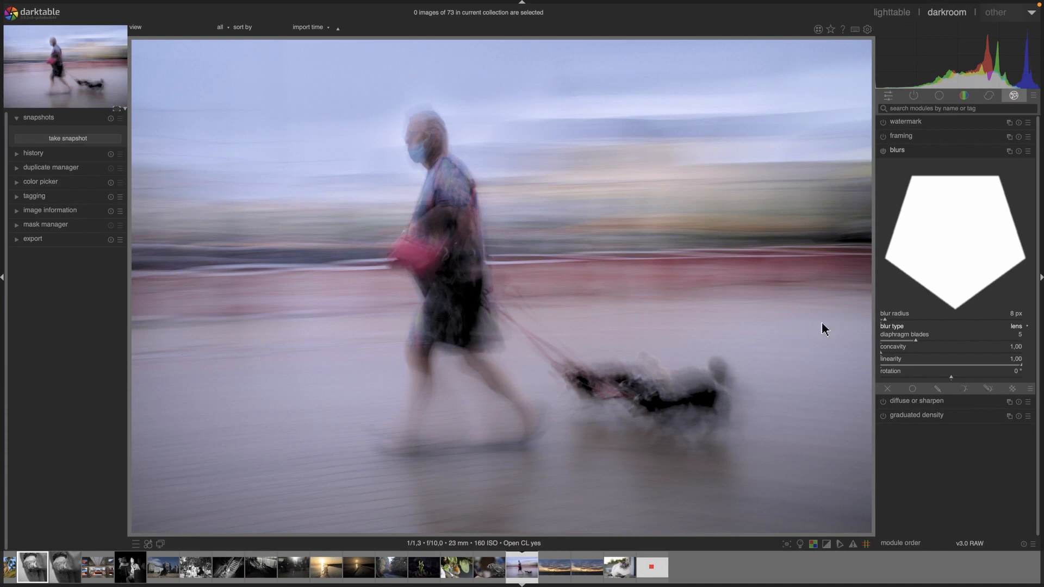
- Set the blurs module's blur type to motion for the dog-walker photo
{"action": "left_click", "coordinate": [1022, 330]}
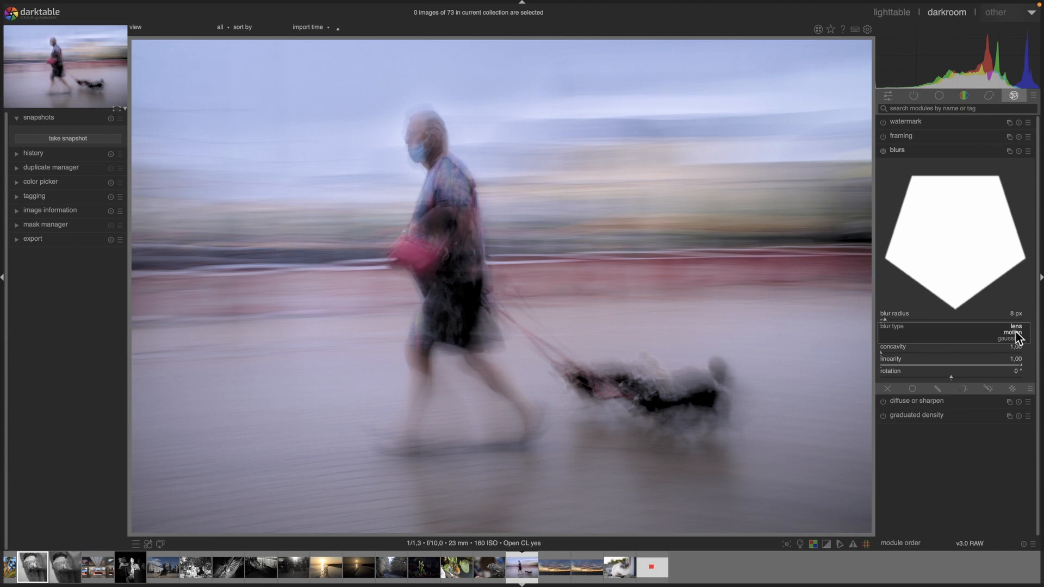
{"action": "left_click", "coordinate": [1014, 334]}
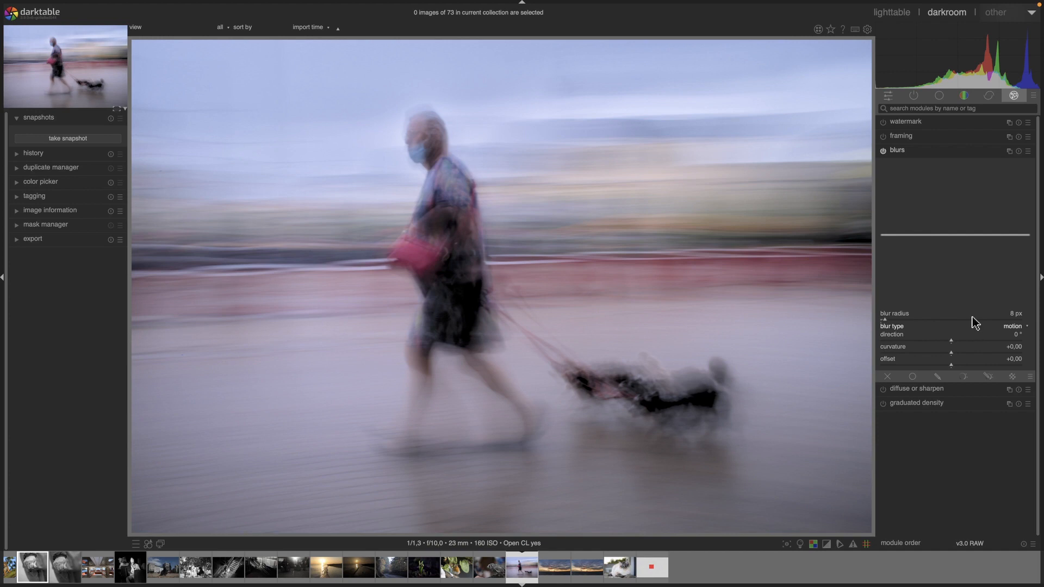
- Try motion blur directions of 43° and -70°, then return the direction to 0°
{"action": "left_click", "coordinate": [969, 345]}
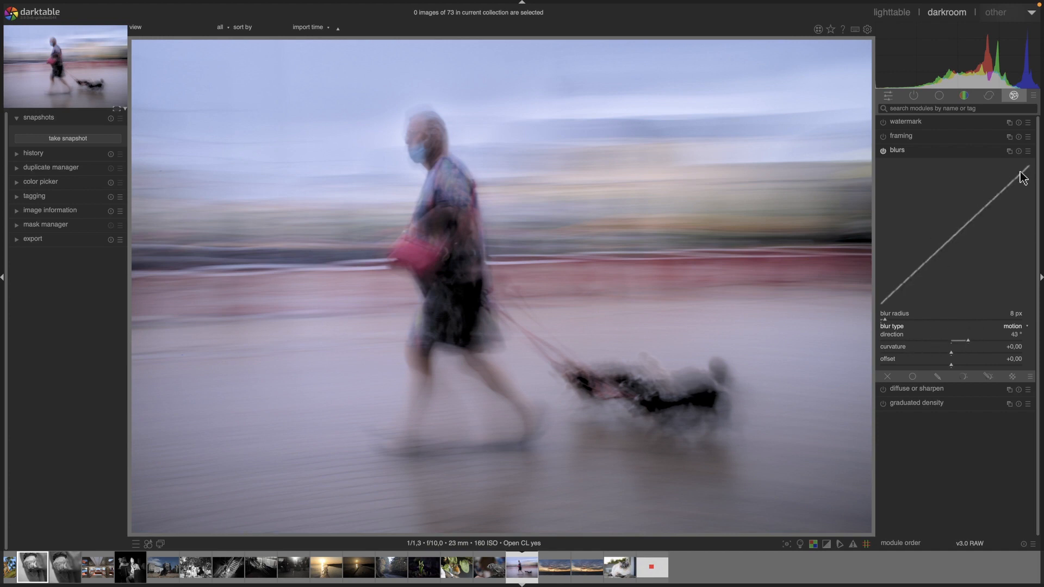
{"action": "left_click", "coordinate": [953, 343]}
{"action": "left_click_drag", "start_coordinate": [995, 345], "coordinate": [926, 345]}
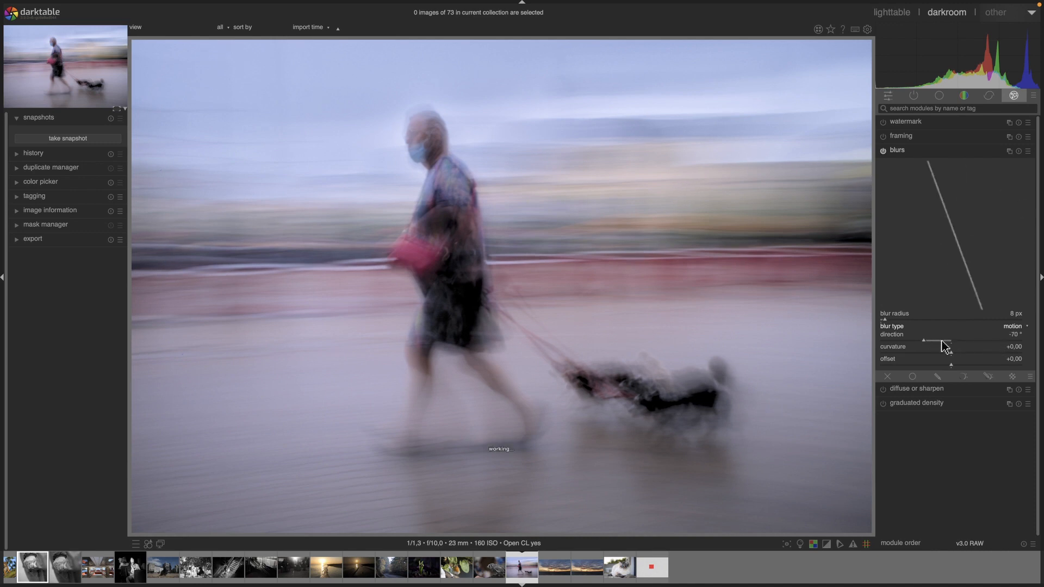
{"action": "left_click", "coordinate": [951, 343]}
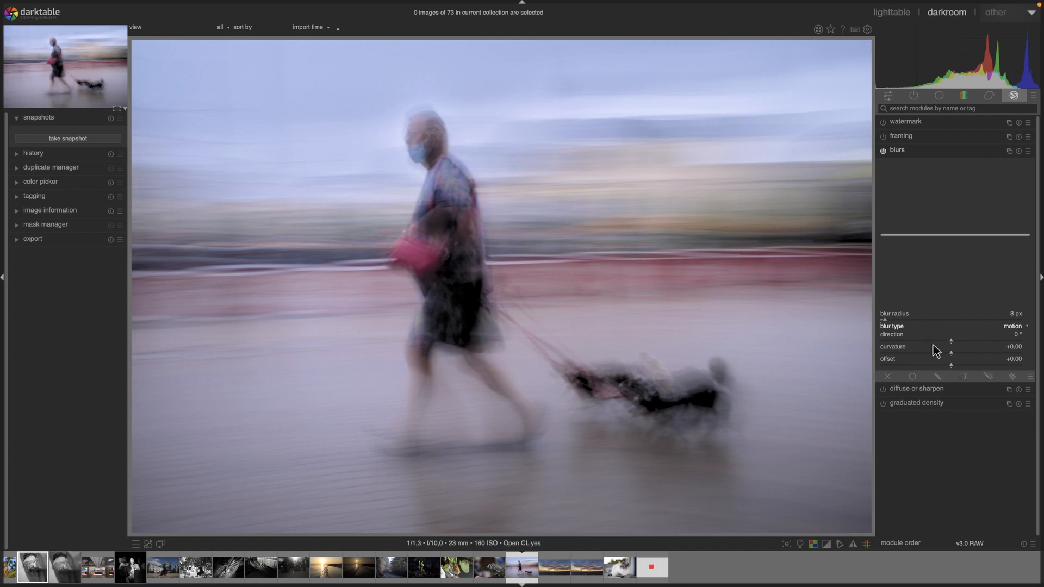
- Draw a closed path mask in the blurs module loosely around the walking person and the dog
{"action": "left_click", "coordinate": [937, 377]}
{"action": "left_click", "coordinate": [990, 439]}
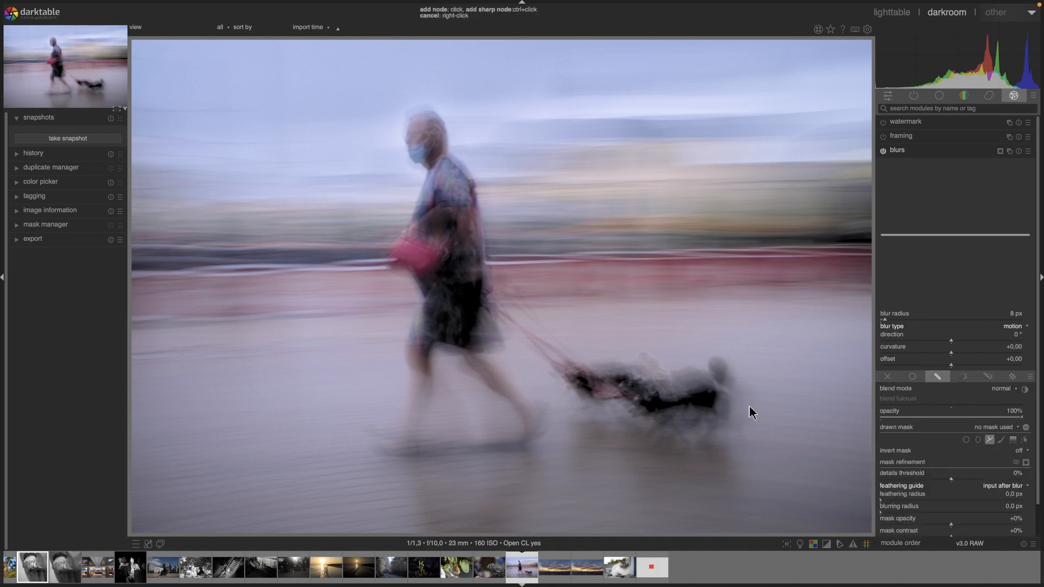
{"action": "left_click", "coordinate": [710, 339]}
{"action": "left_click", "coordinate": [651, 341]}
{"action": "left_click", "coordinate": [598, 338]}
{"action": "left_click", "coordinate": [558, 311]}
{"action": "left_click", "coordinate": [526, 268]}
{"action": "left_click", "coordinate": [500, 198]}
{"action": "left_click", "coordinate": [497, 160]}
{"action": "left_click", "coordinate": [445, 98]}
{"action": "left_click", "coordinate": [383, 98]}
{"action": "left_click", "coordinate": [367, 146]}
{"action": "left_click", "coordinate": [386, 174]}
{"action": "left_click", "coordinate": [387, 233]}
{"action": "left_click", "coordinate": [359, 271]}
{"action": "left_click", "coordinate": [386, 305]}
{"action": "left_click", "coordinate": [377, 344]}
{"action": "left_click", "coordinate": [339, 391]}
{"action": "left_click", "coordinate": [335, 429]}
{"action": "left_click", "coordinate": [355, 473]}
{"action": "left_click", "coordinate": [401, 488]}
{"action": "left_click", "coordinate": [463, 472]}
{"action": "left_click", "coordinate": [514, 473]}
{"action": "left_click", "coordinate": [592, 441]}
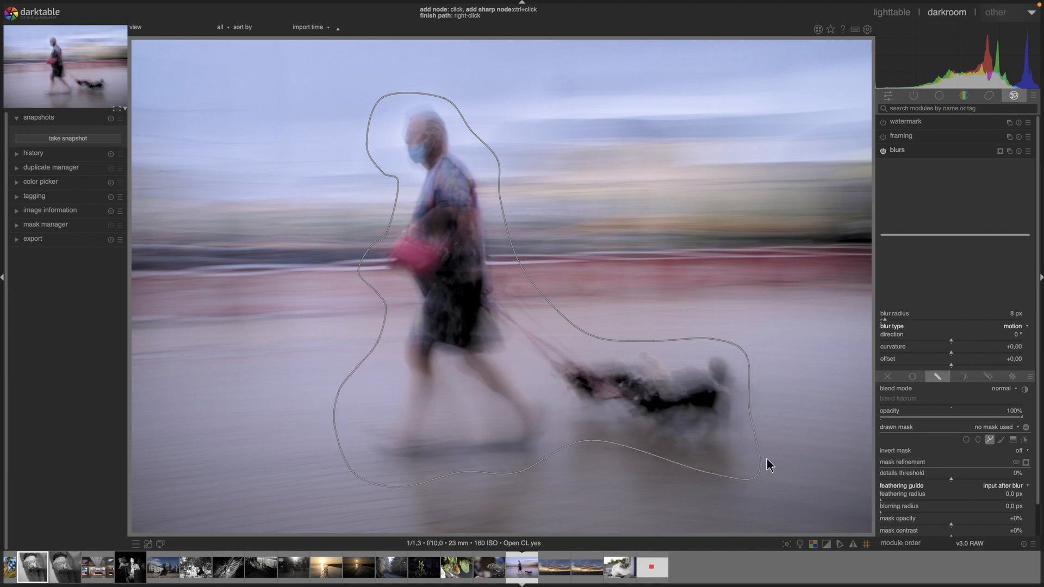
{"action": "left_click", "coordinate": [767, 460]}
{"action": "right_click", "coordinate": [766, 462]}
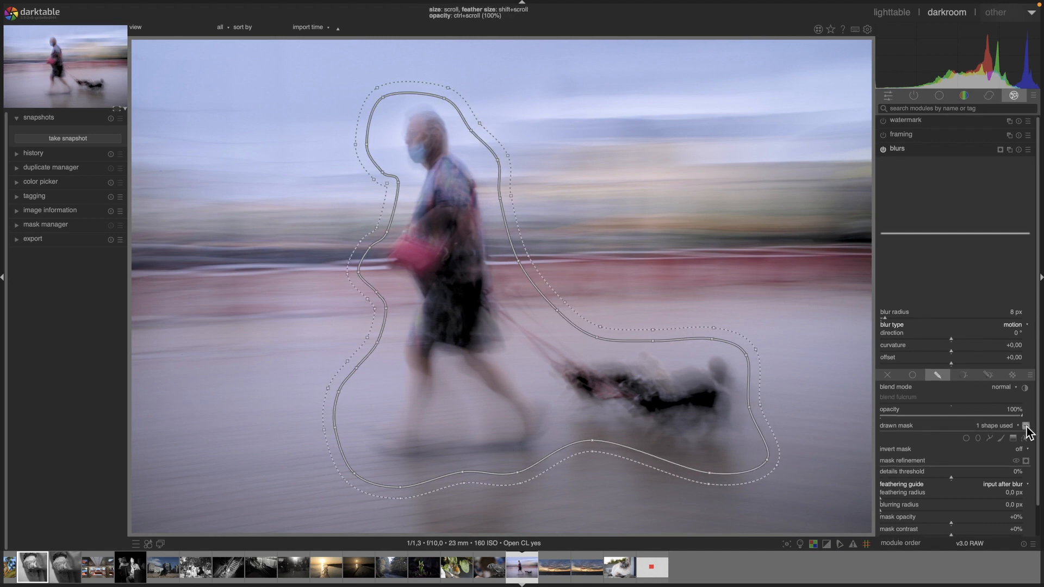
- Soften the path mask with a 49.1 px feathering radius and 10.0 px blurring radius using the mask overlay, then hide the overlay and outline
{"action": "left_click", "coordinate": [1026, 462]}
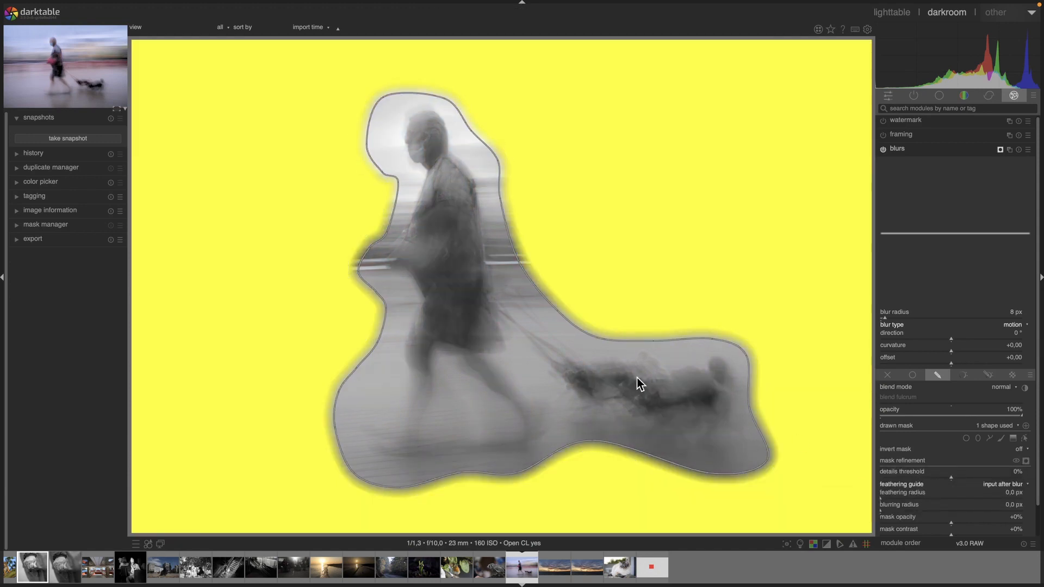
{"action": "left_click", "coordinate": [897, 498]}
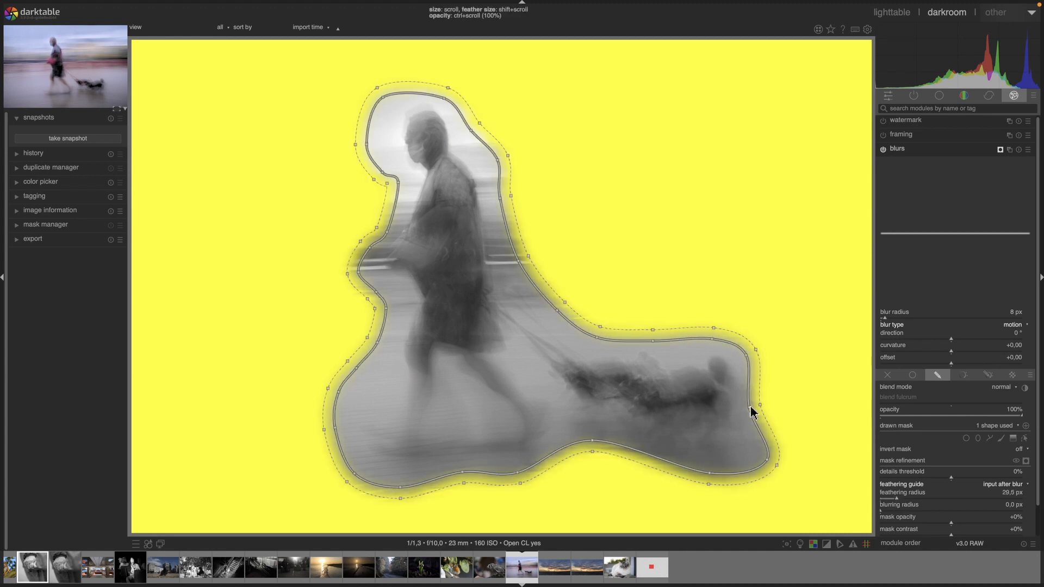
{"action": "left_click", "coordinate": [909, 498]}
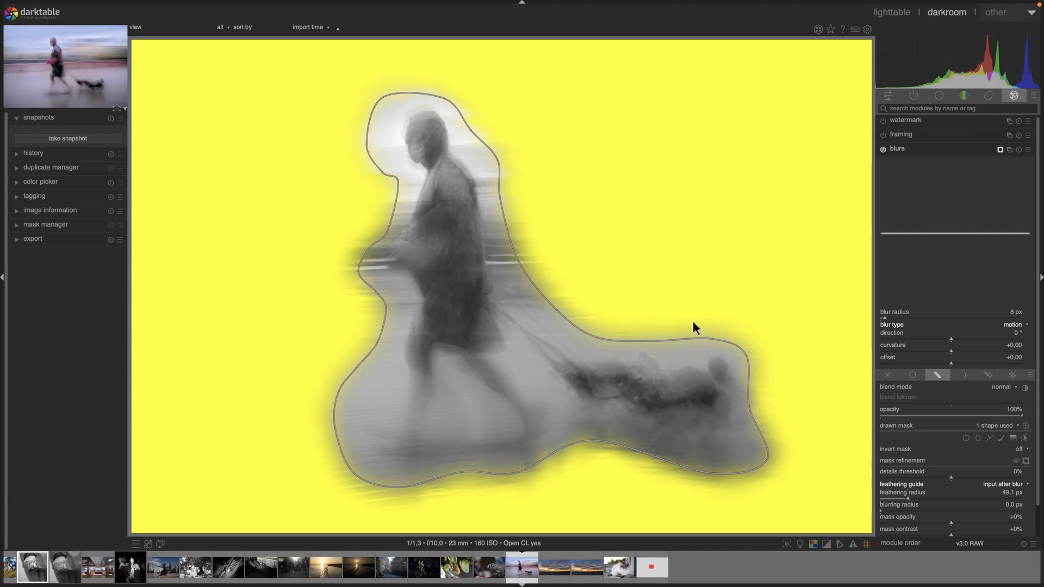
{"action": "left_click", "coordinate": [897, 512]}
{"action": "left_click", "coordinate": [1027, 461]}
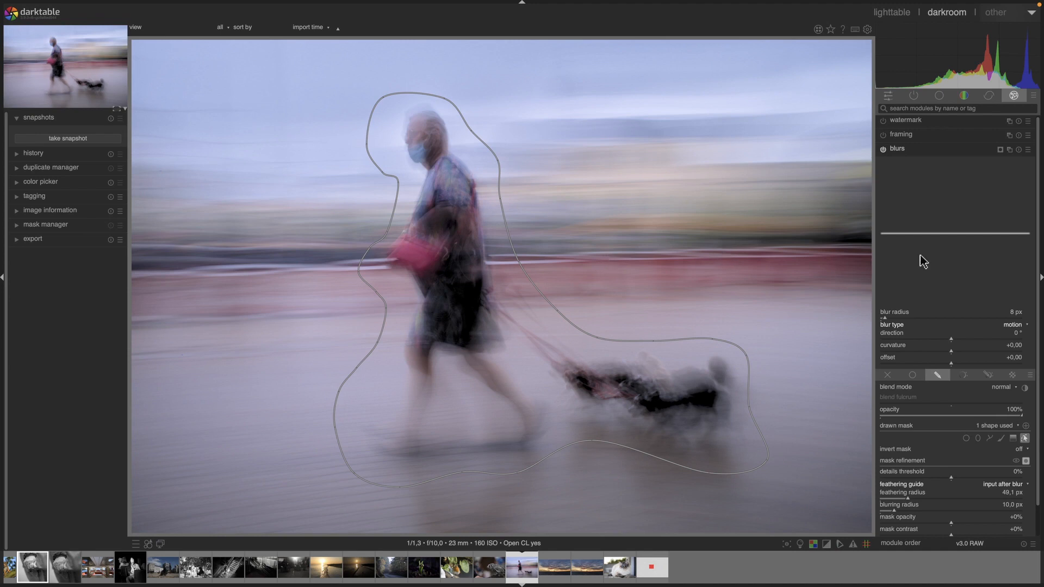
{"action": "left_click", "coordinate": [1026, 439]}
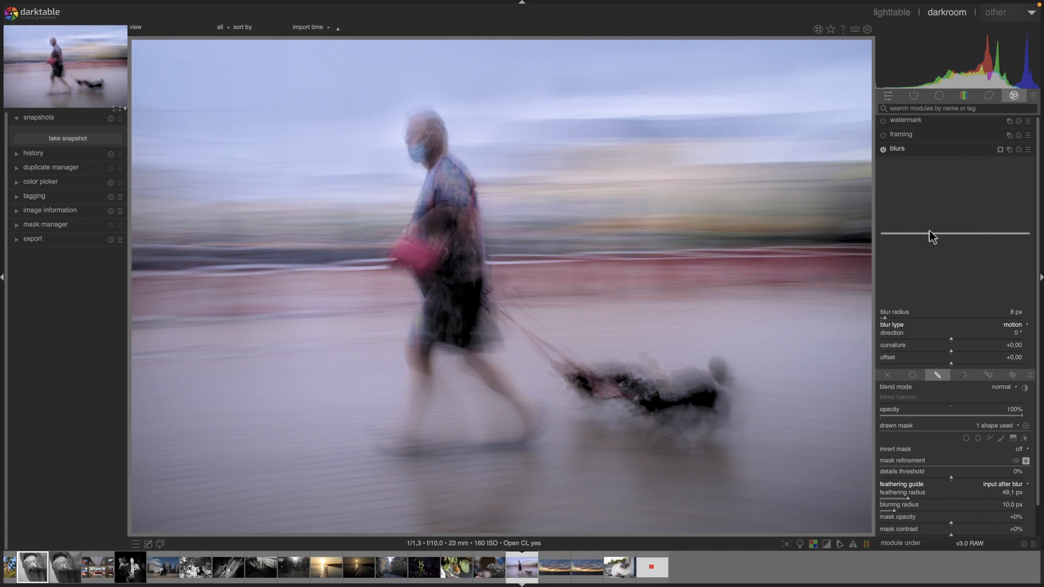
- Set the motion blur radius to 49 px and its direction to 1°
{"action": "left_click", "coordinate": [916, 318]}
{"action": "left_click", "coordinate": [955, 340]}
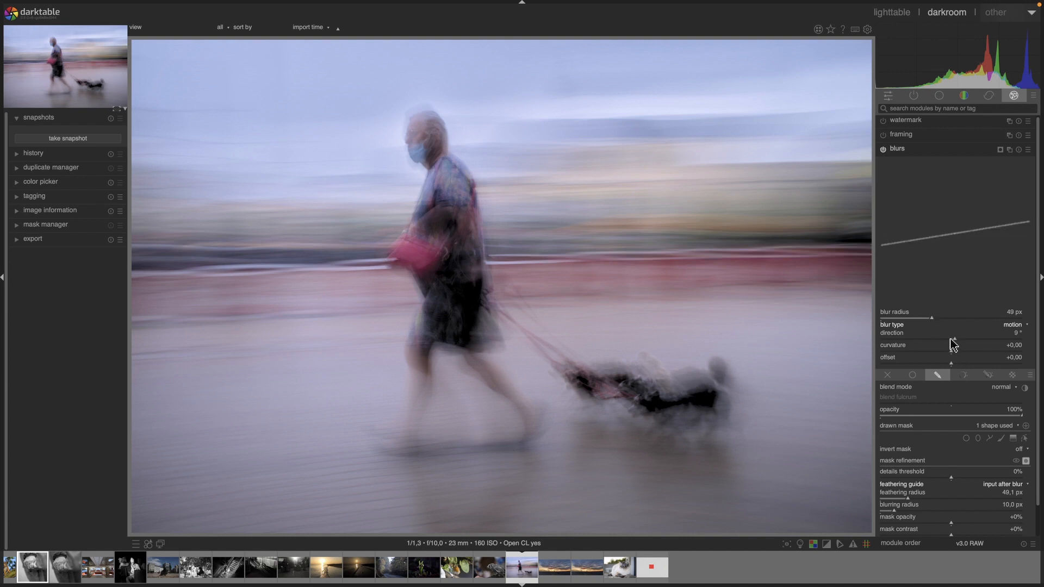
{"action": "scroll", "coordinate": [955, 344], "scroll_direction": "down", "scroll_amount": 5}
{"action": "scroll", "coordinate": [954, 344], "scroll_direction": "down", "scroll_amount": 4}
{"action": "scroll", "coordinate": [954, 343], "scroll_direction": "up", "scroll_amount": 1}
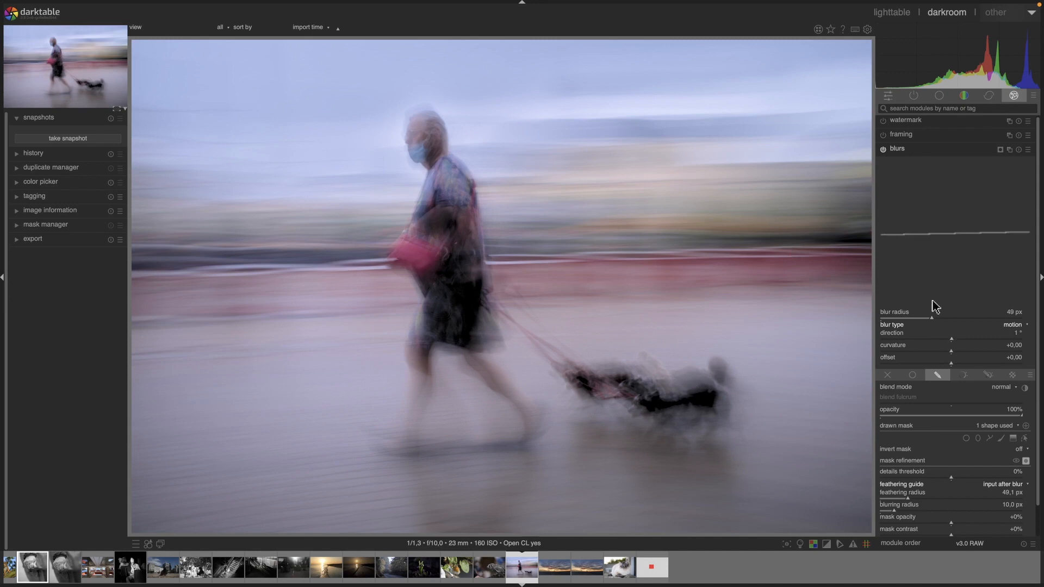
- Raise the motion blur radius to 69 px and then 105 px, switching the blurs module off and on to compare each setting
{"action": "left_click", "coordinate": [966, 317]}
{"action": "left_click", "coordinate": [883, 150]}
{"action": "left_click", "coordinate": [884, 149]}
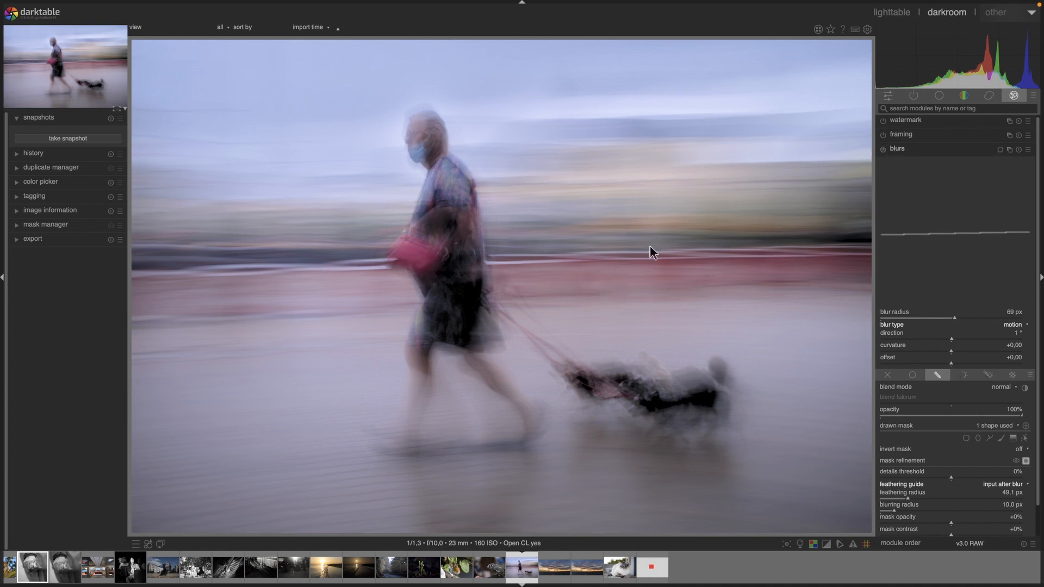
{"action": "left_click", "coordinate": [883, 150]}
{"action": "left_click", "coordinate": [994, 317]}
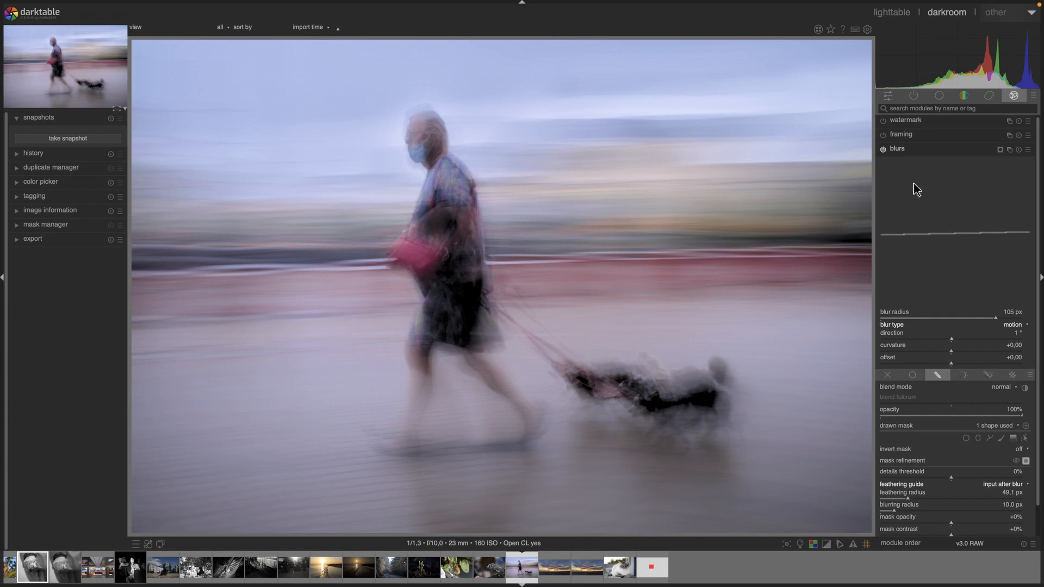
{"action": "left_click", "coordinate": [883, 150]}
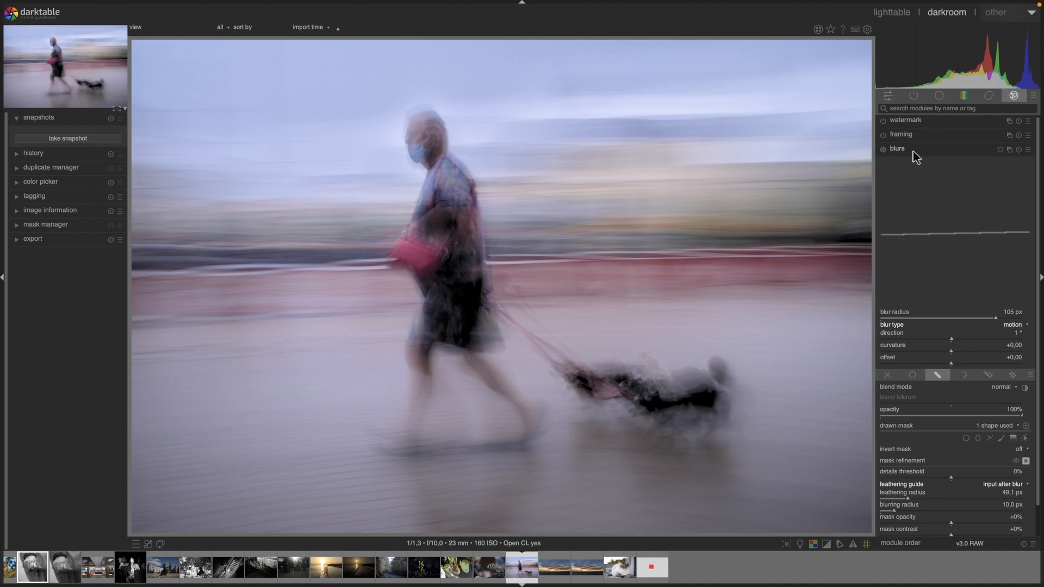
{"action": "left_click", "coordinate": [883, 149]}
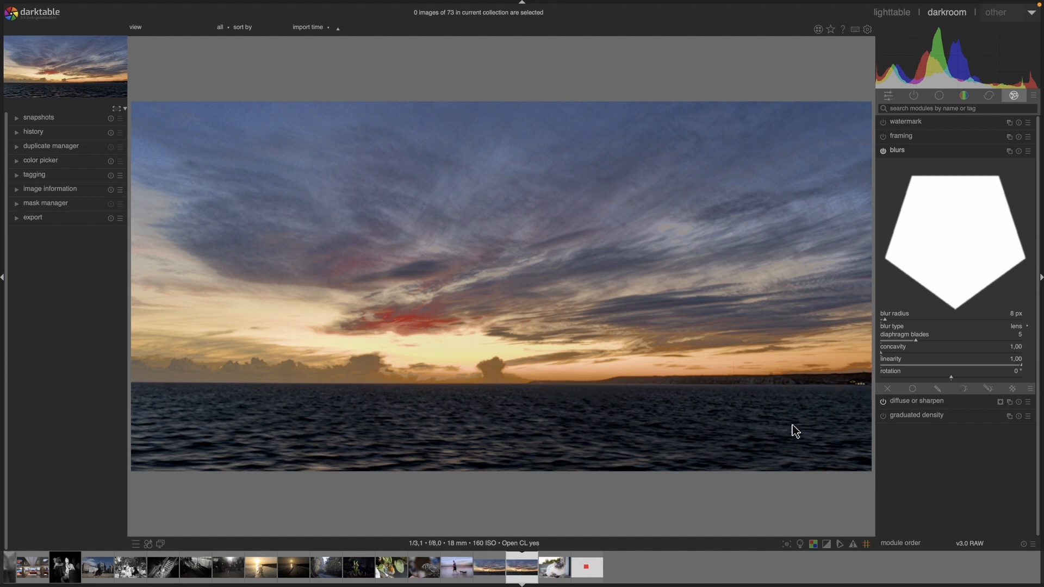
- Set the blurs module to motion blur with a 43 px radius on the sunset seascape
{"action": "left_click", "coordinate": [1016, 326]}
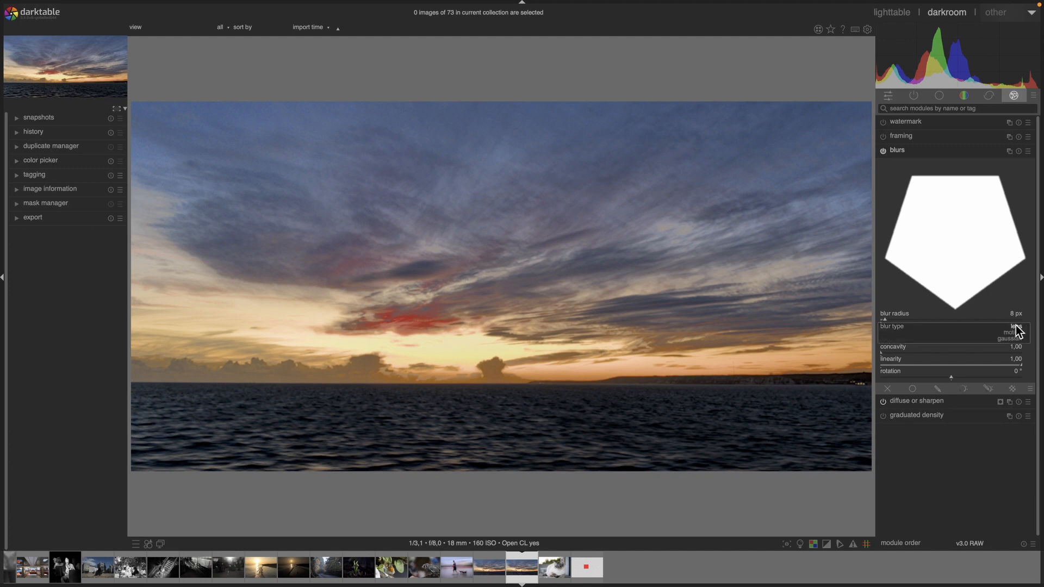
{"action": "left_click", "coordinate": [1015, 332]}
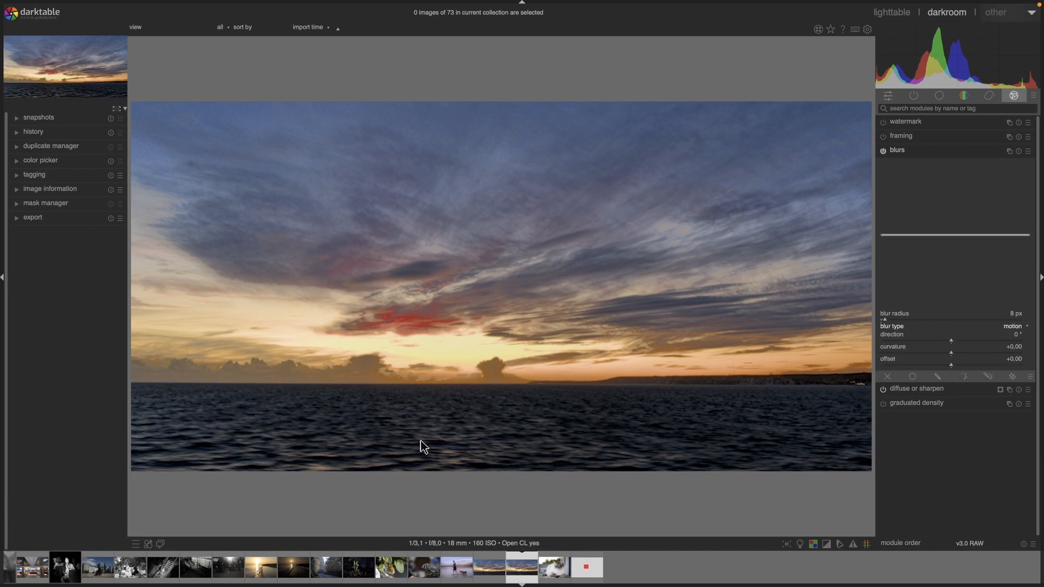
{"action": "left_click", "coordinate": [925, 319]}
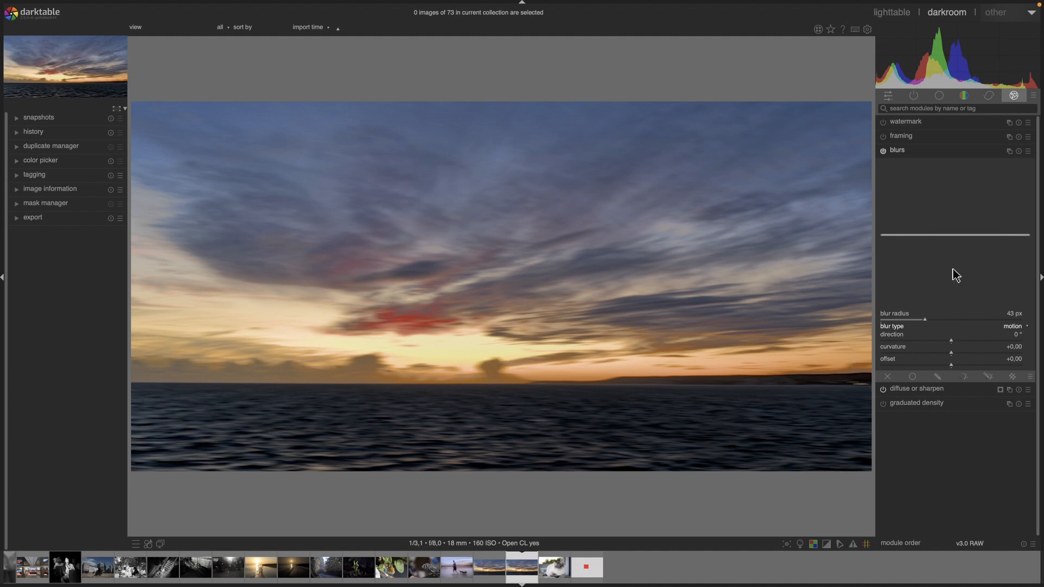
- Restrict the seascape's motion blur to the water by reusing the existing gradient shape "dégradé #6" as its drawn mask
{"action": "left_click", "coordinate": [940, 377]}
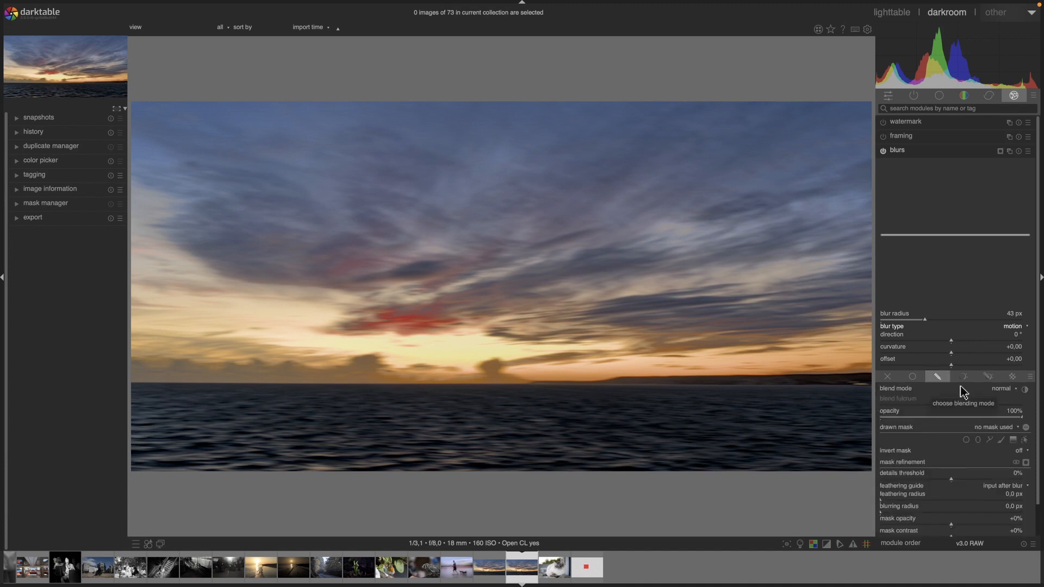
{"action": "left_click", "coordinate": [995, 429]}
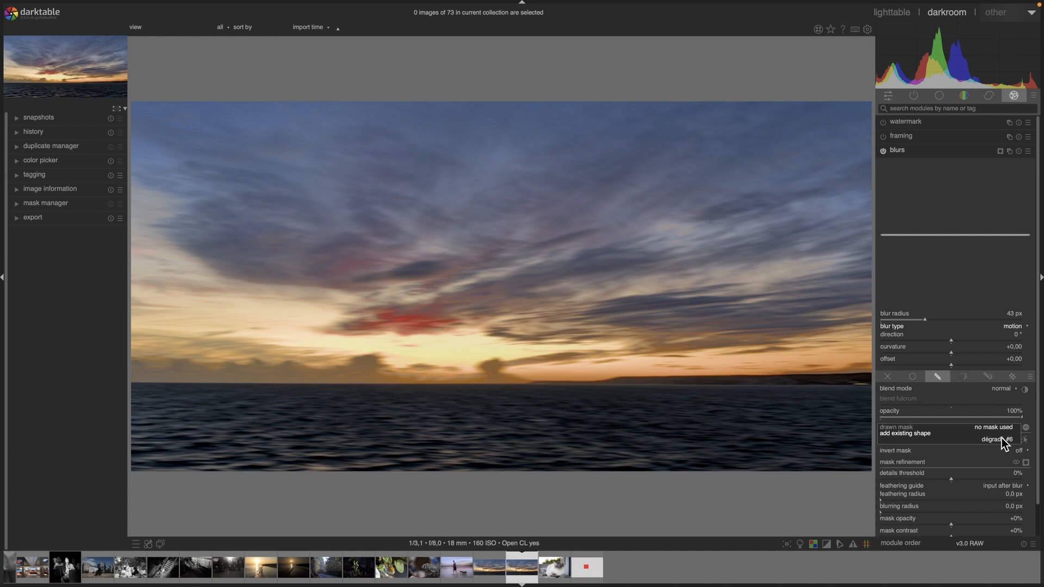
{"action": "left_click", "coordinate": [1002, 440]}
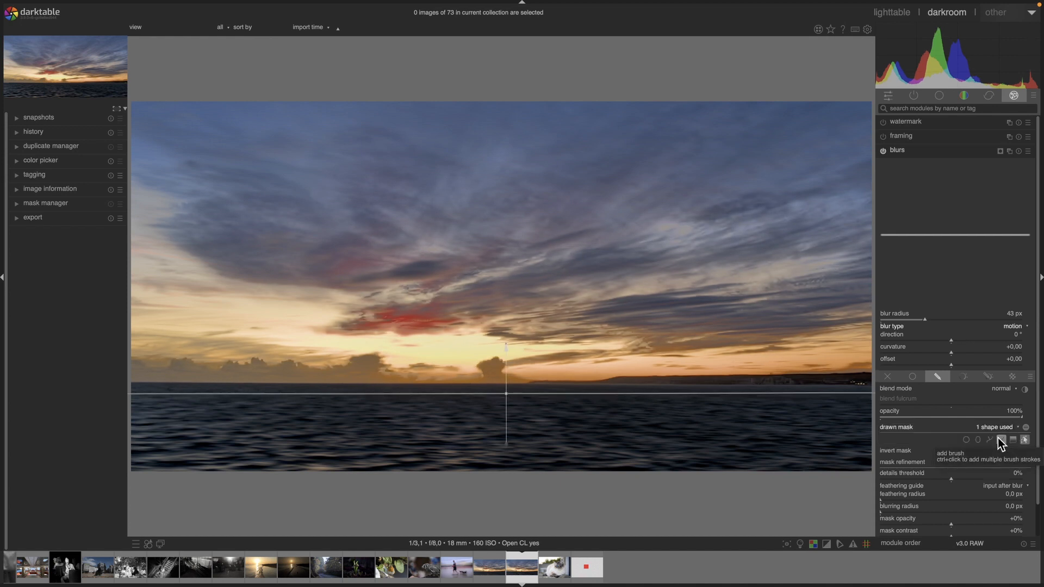
- Compare the seascape with the drawn mask off and with the blurs module disabled, then restore both
{"action": "left_click", "coordinate": [938, 376]}
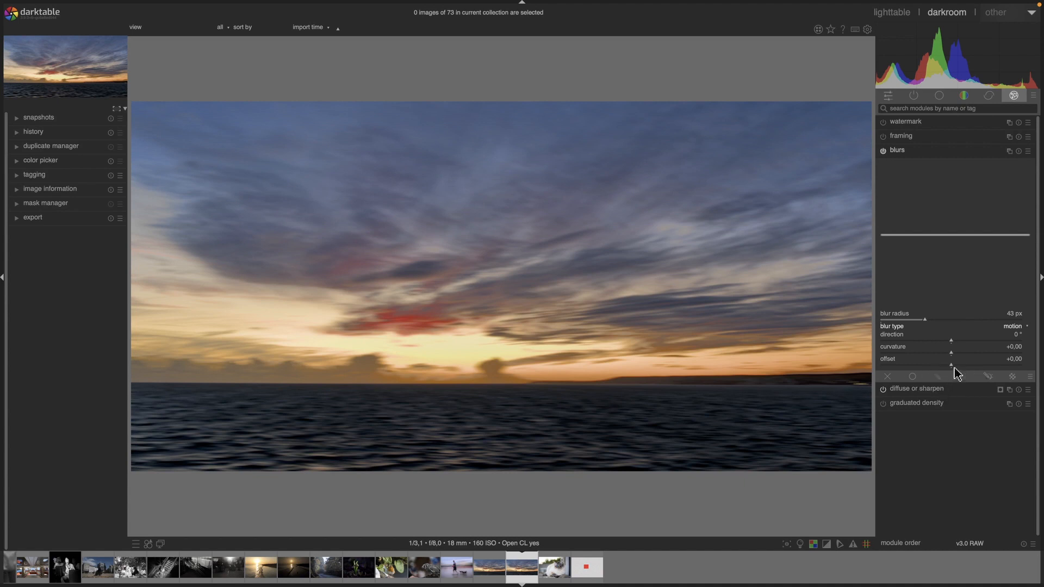
{"action": "left_click", "coordinate": [884, 151]}
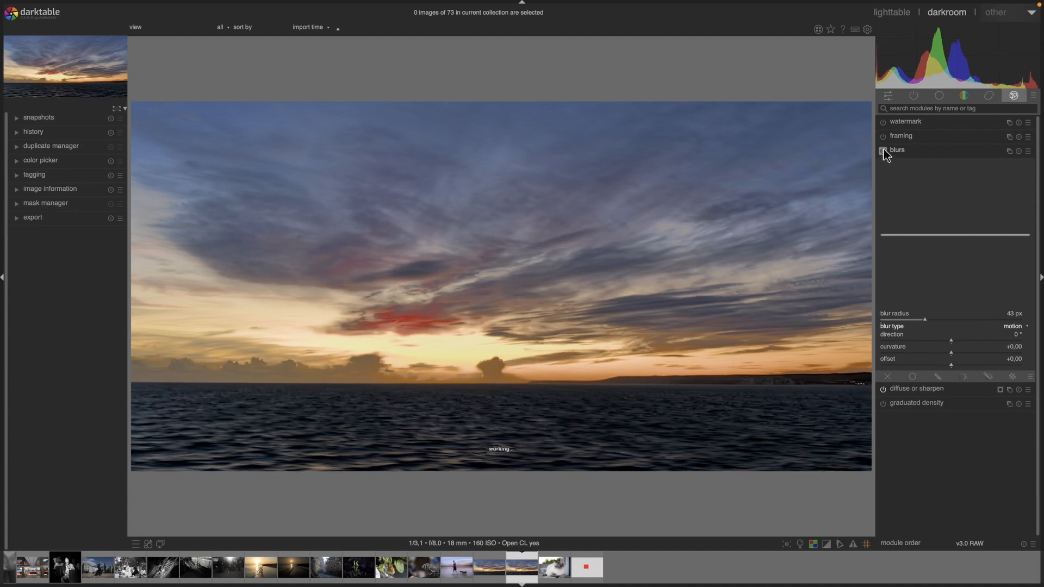
{"action": "left_click", "coordinate": [940, 378]}
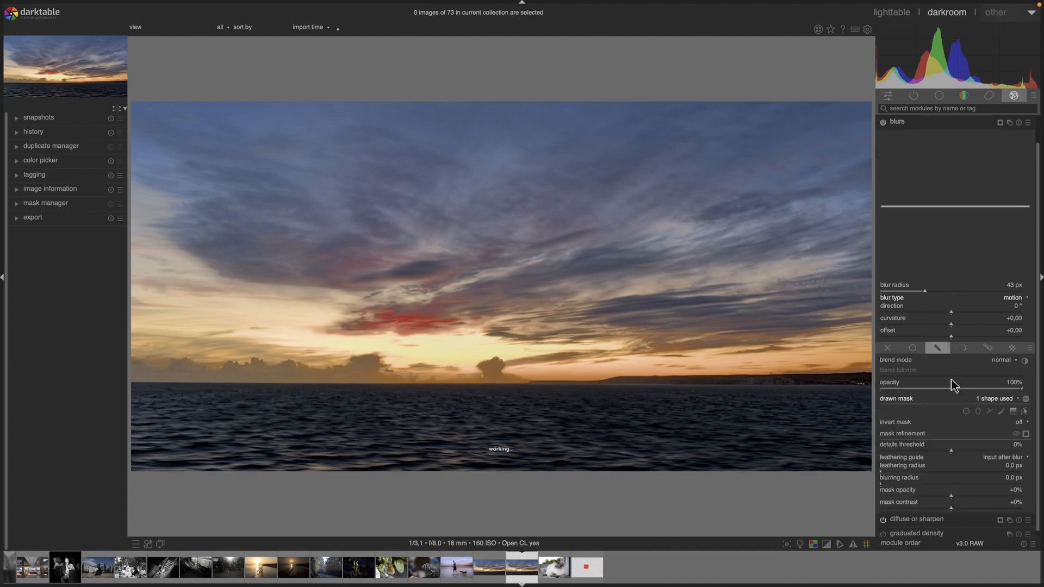
{"action": "left_click", "coordinate": [883, 122]}
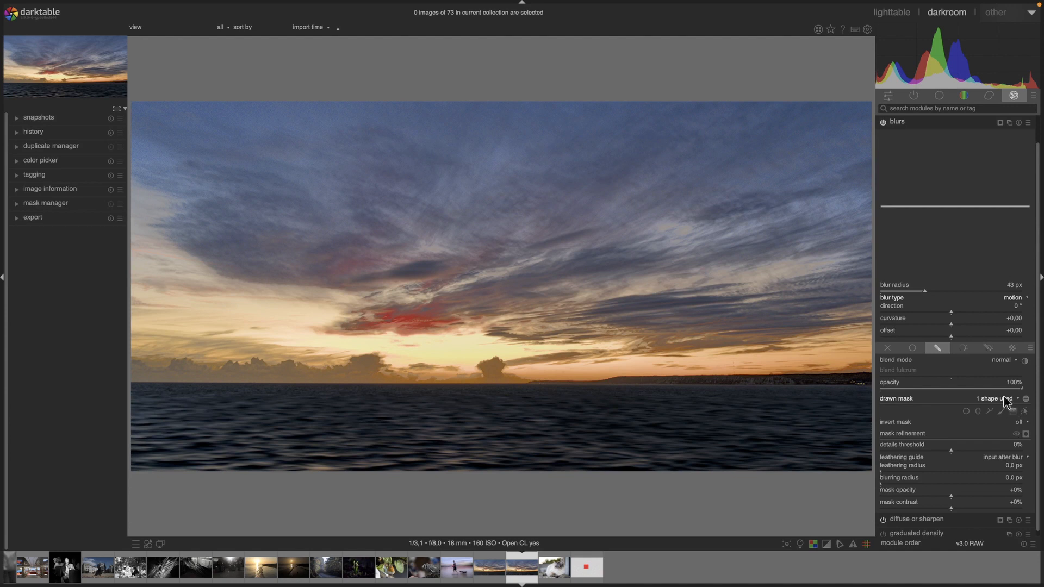
- Soften the water mask's gradient transition to a compression of 1.76% while viewing the mask overlay, then hide the shape and overlay
{"action": "left_click", "coordinate": [1025, 412]}
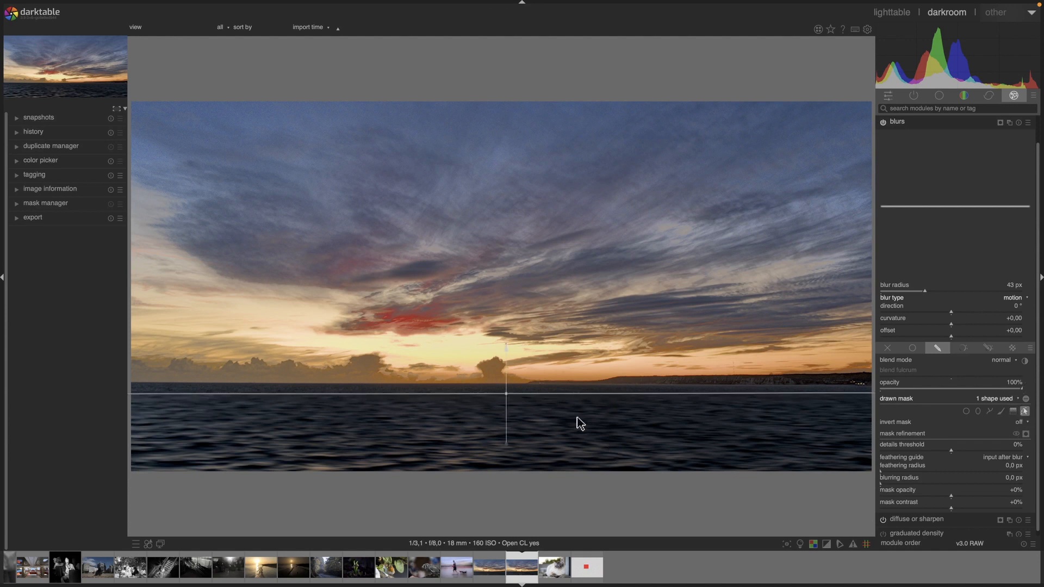
{"action": "left_click", "coordinate": [1027, 434]}
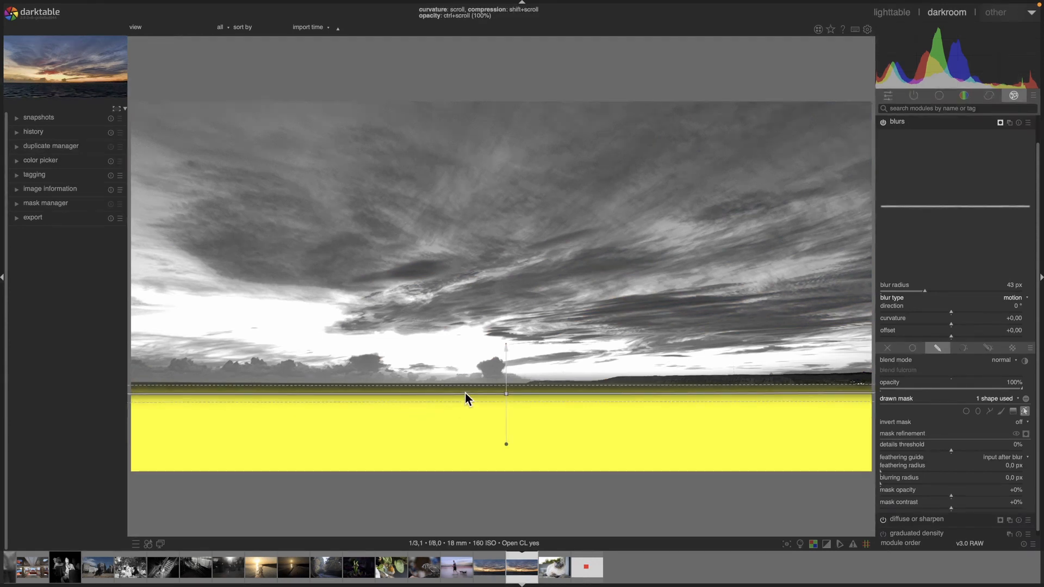
{"action": "scroll", "coordinate": [465, 392], "scroll_direction": "down", "scroll_amount": 3, "text": "shift"}
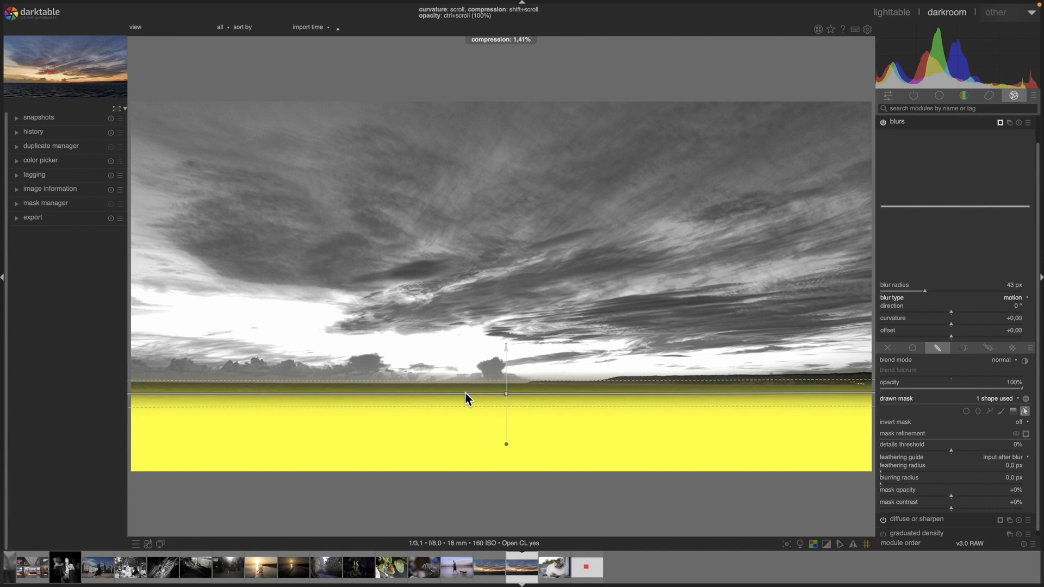
{"action": "scroll", "coordinate": [465, 393], "scroll_direction": "down", "scroll_amount": 1, "text": "shift"}
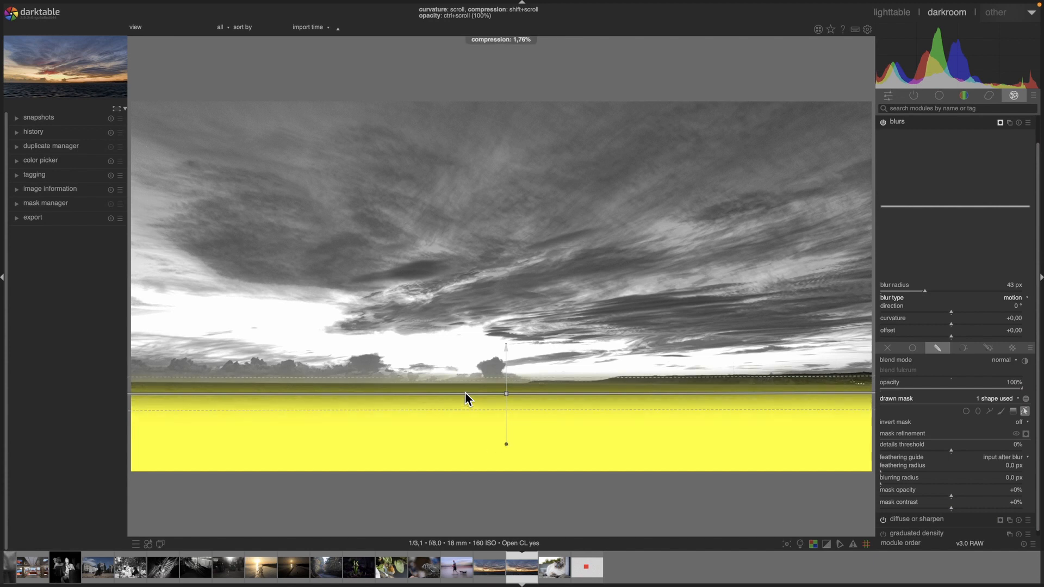
{"action": "left_click", "coordinate": [1025, 413]}
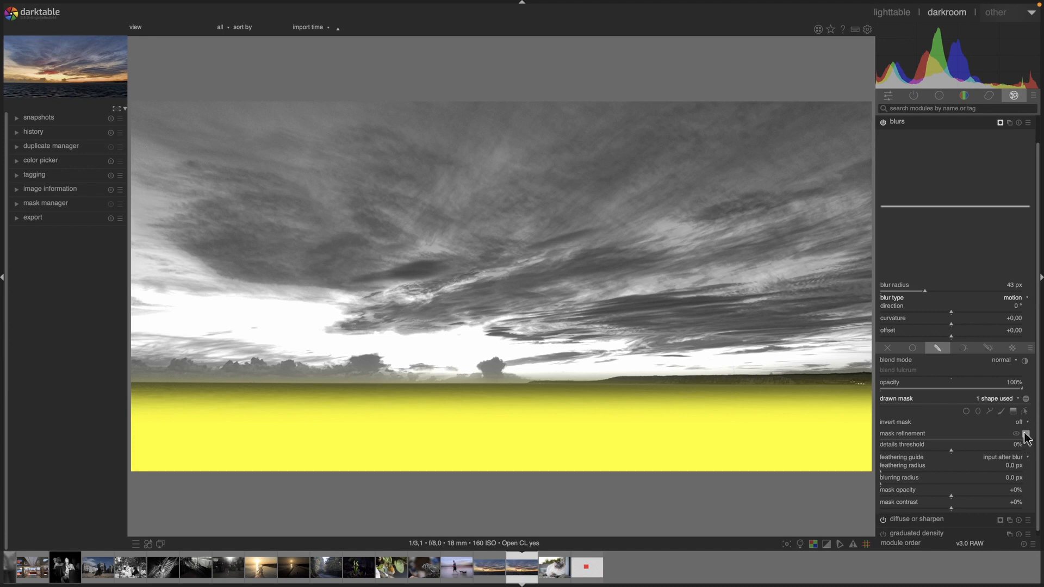
{"action": "left_click", "coordinate": [1026, 434]}
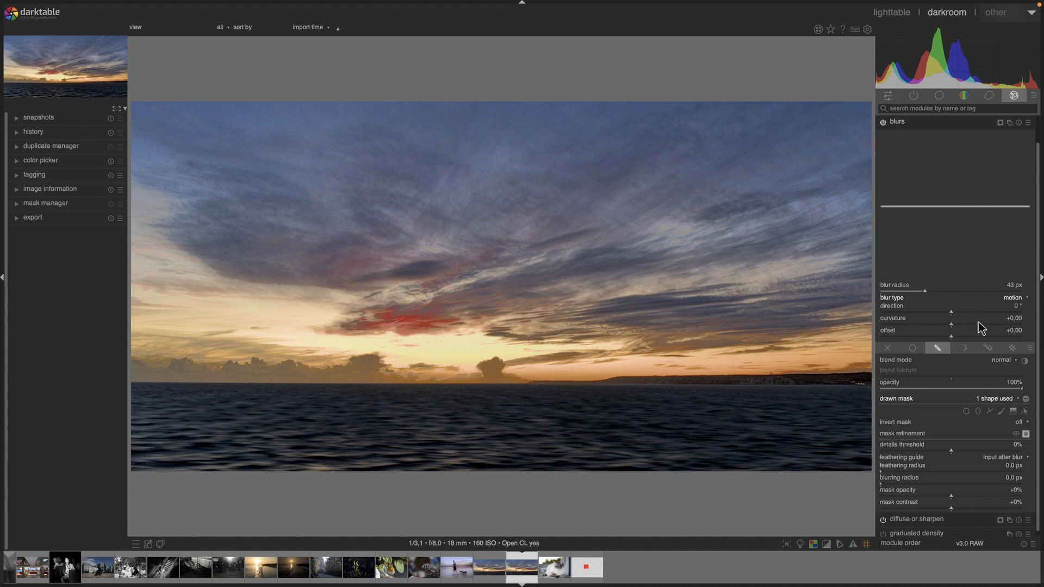
- Try a motion blur curvature of +1.18, compare with the blurs module off and on, and reset the curvature
{"action": "left_click_drag", "start_coordinate": [984, 325], "coordinate": [993, 331]}
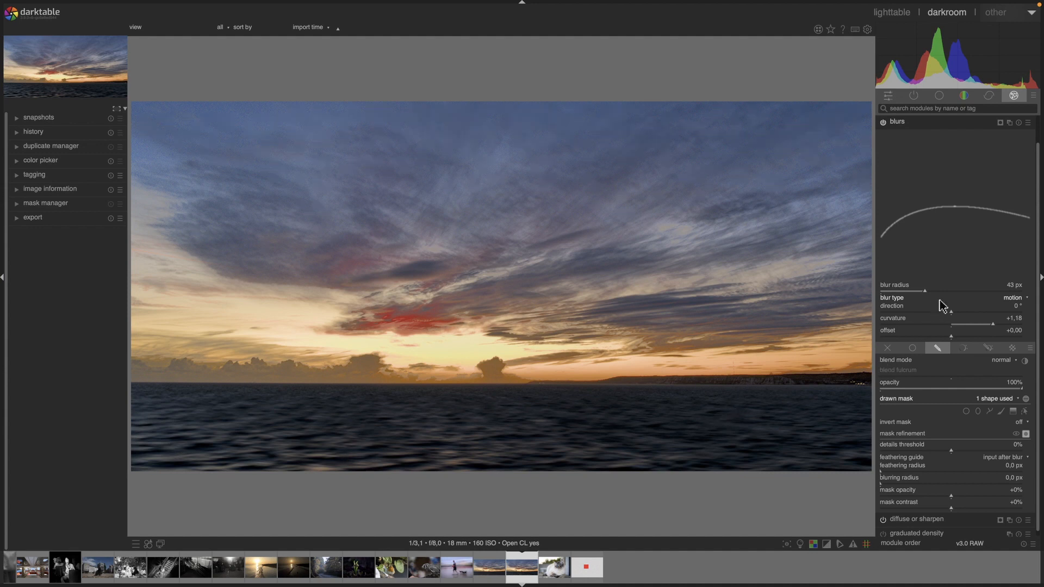
{"action": "left_click", "coordinate": [882, 123]}
{"action": "left_click", "coordinate": [883, 123]}
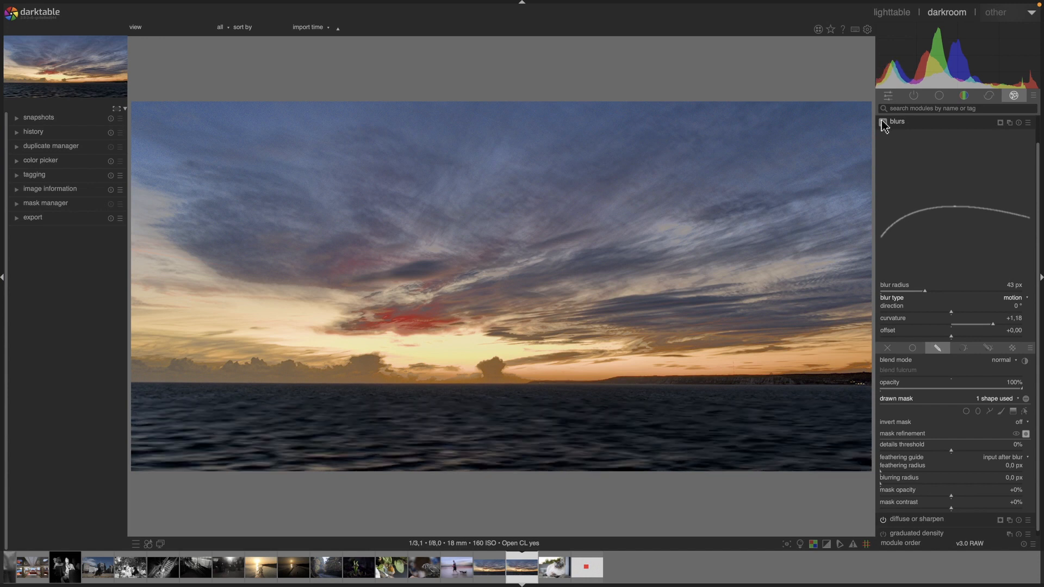
{"action": "double_click", "coordinate": [953, 326]}
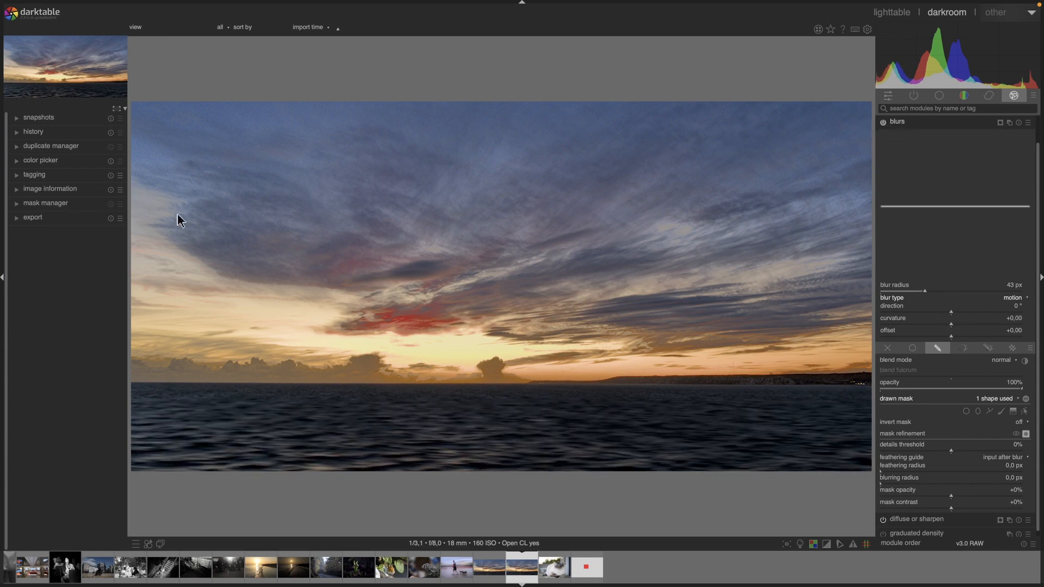
- Set the motion blur radius to 65 px and replace the existing snapshot with a new one
{"action": "left_click", "coordinate": [14, 120]}
{"action": "left_click", "coordinate": [34, 140]}
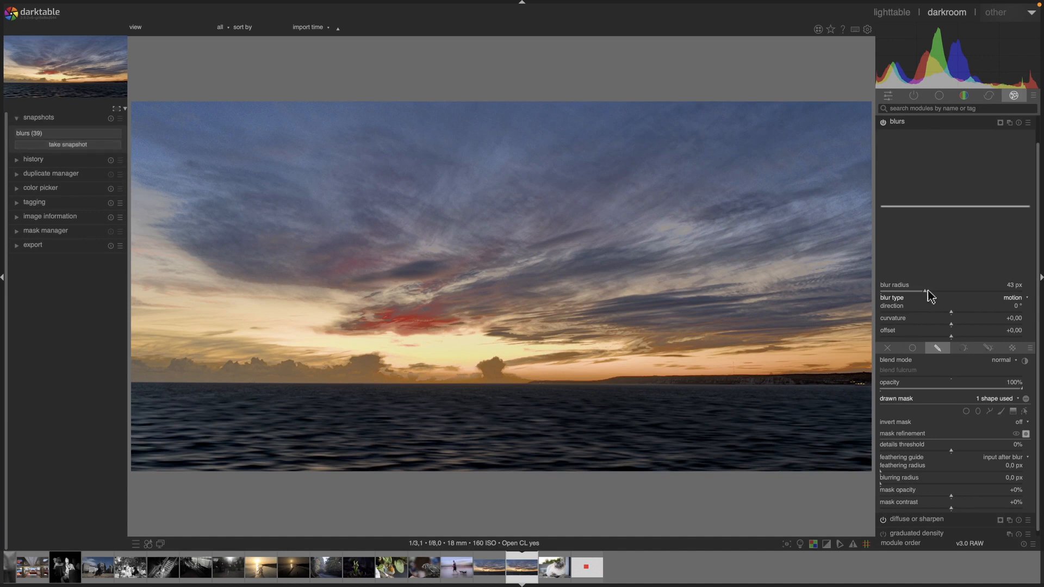
{"action": "left_click", "coordinate": [110, 119]}
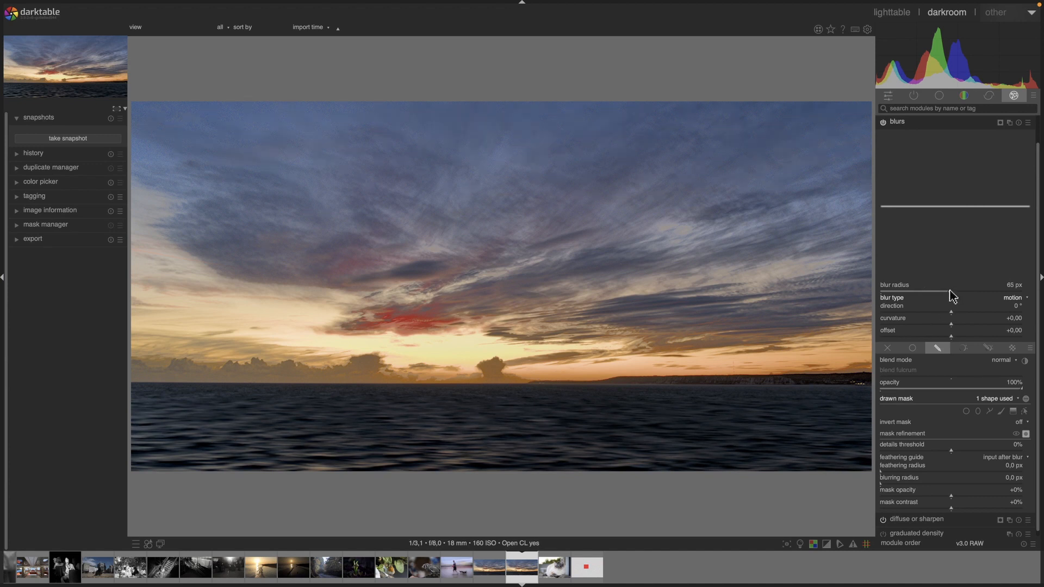
{"action": "left_click", "coordinate": [68, 139]}
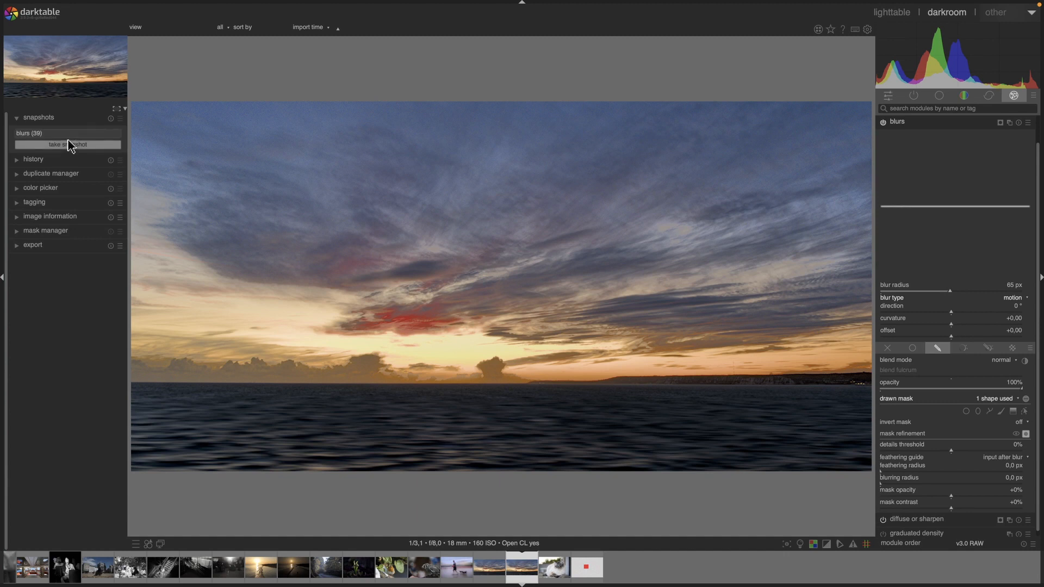
- Set the motion blur's curvature to +1.27 and its offset to +0.08
{"action": "left_click", "coordinate": [982, 323]}
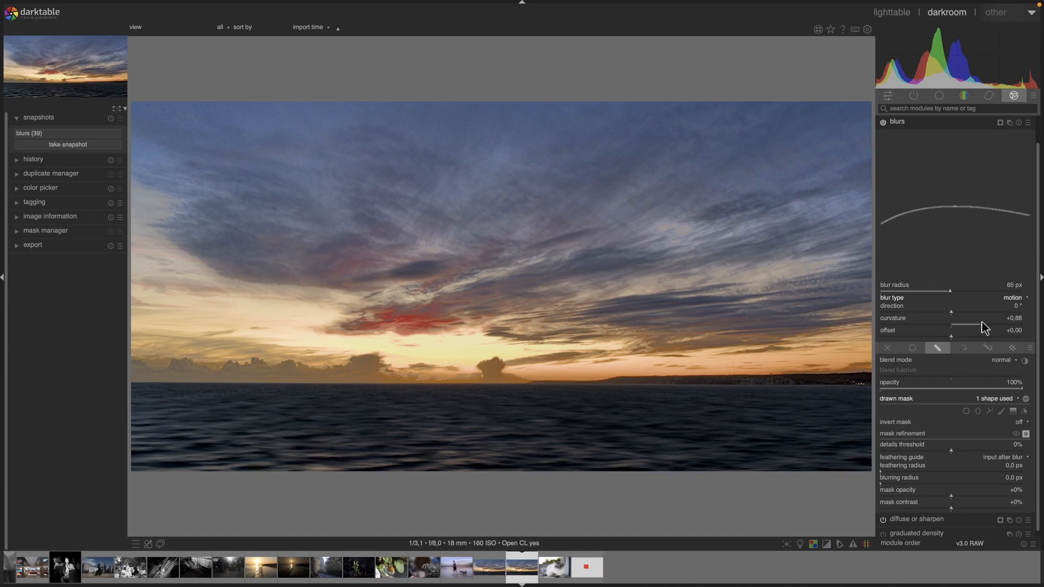
{"action": "left_click", "coordinate": [995, 323]}
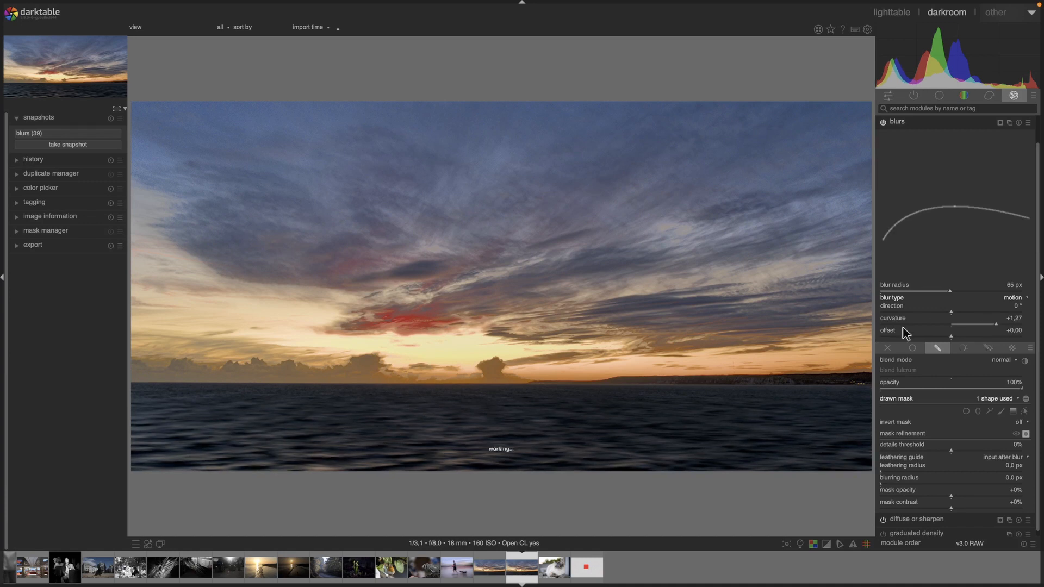
{"action": "left_click", "coordinate": [966, 337]}
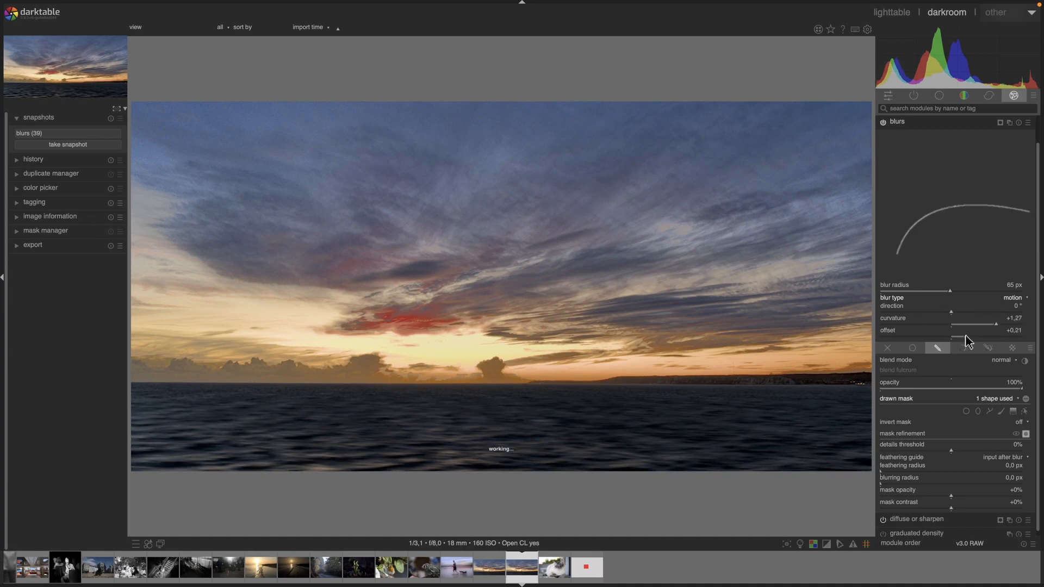
{"action": "left_click", "coordinate": [970, 336]}
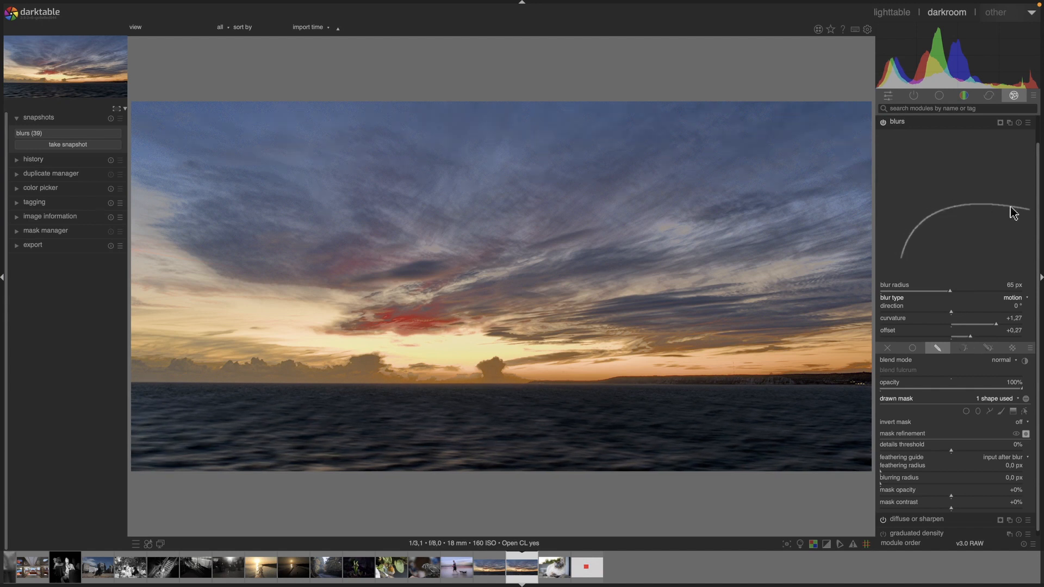
{"action": "left_click", "coordinate": [961, 338]}
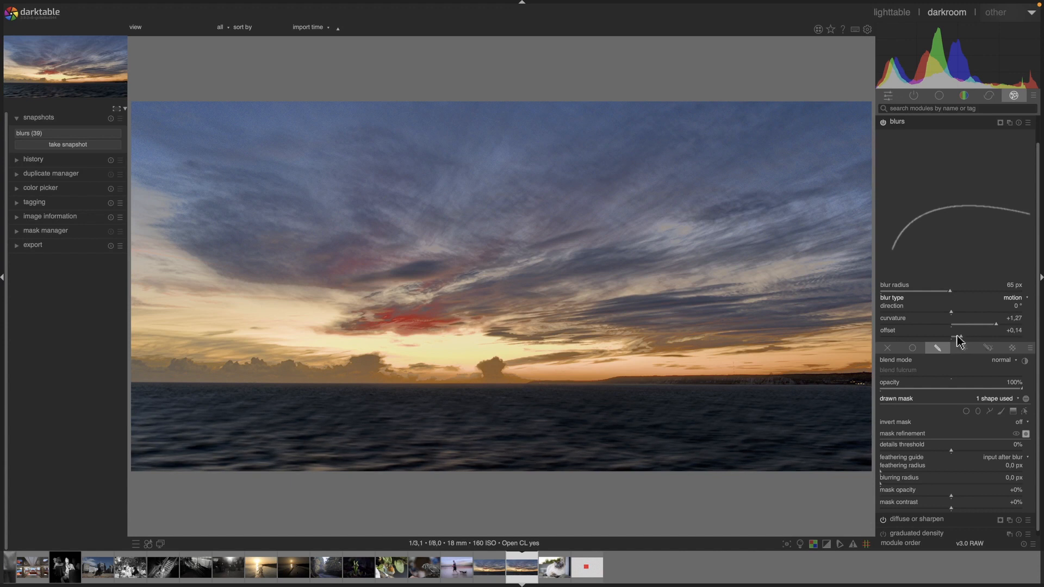
{"action": "scroll", "coordinate": [957, 336], "scroll_direction": "down", "scroll_amount": 3}
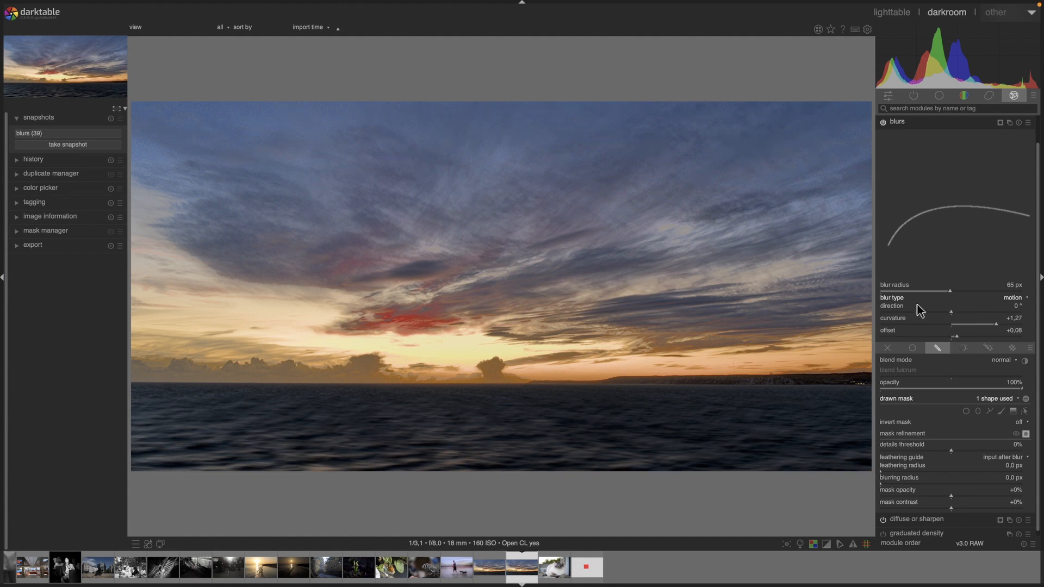
- Compare the curved motion blur with the snapshot by moving the split line across the water, then clear the snapshots
{"action": "left_click", "coordinate": [30, 133]}
{"action": "left_click_drag", "start_coordinate": [460, 412], "coordinate": [237, 404]}
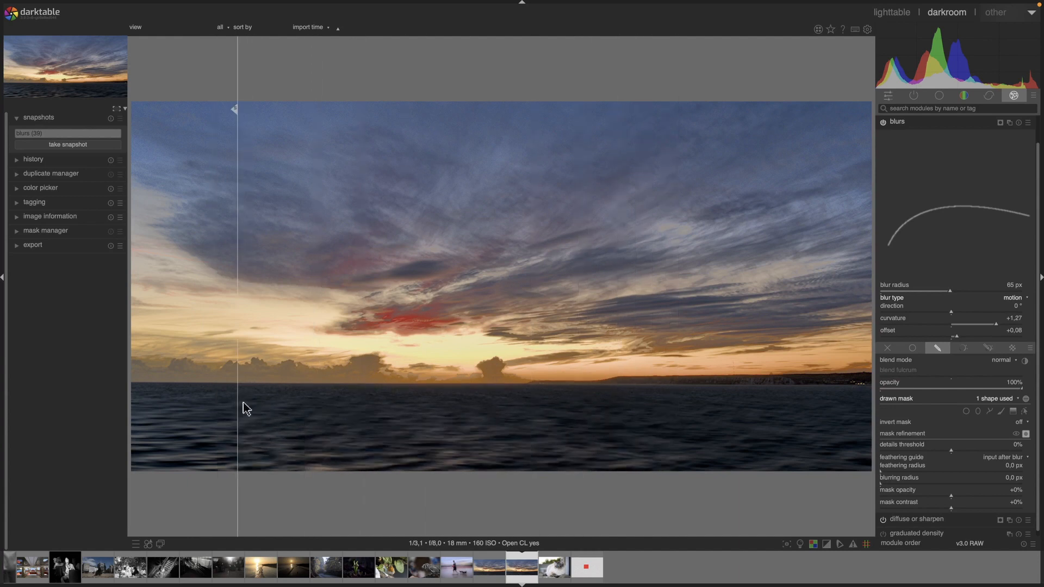
{"action": "left_click", "coordinate": [110, 118]}
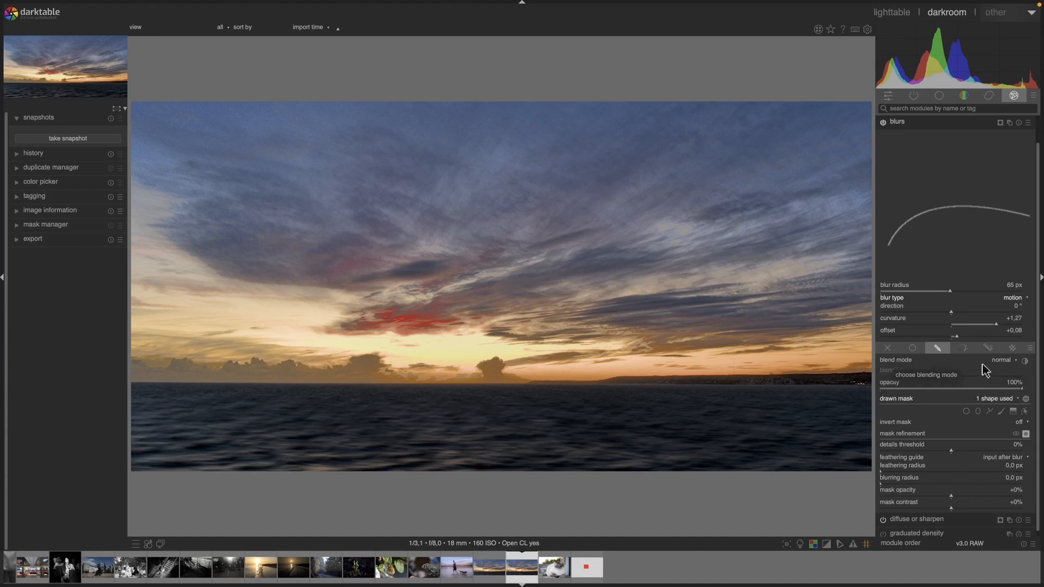
- Try the gaussian blur type on the seascape's water and return the blur type to motion
{"action": "left_click", "coordinate": [1015, 296]}
{"action": "left_click", "coordinate": [1015, 300]}
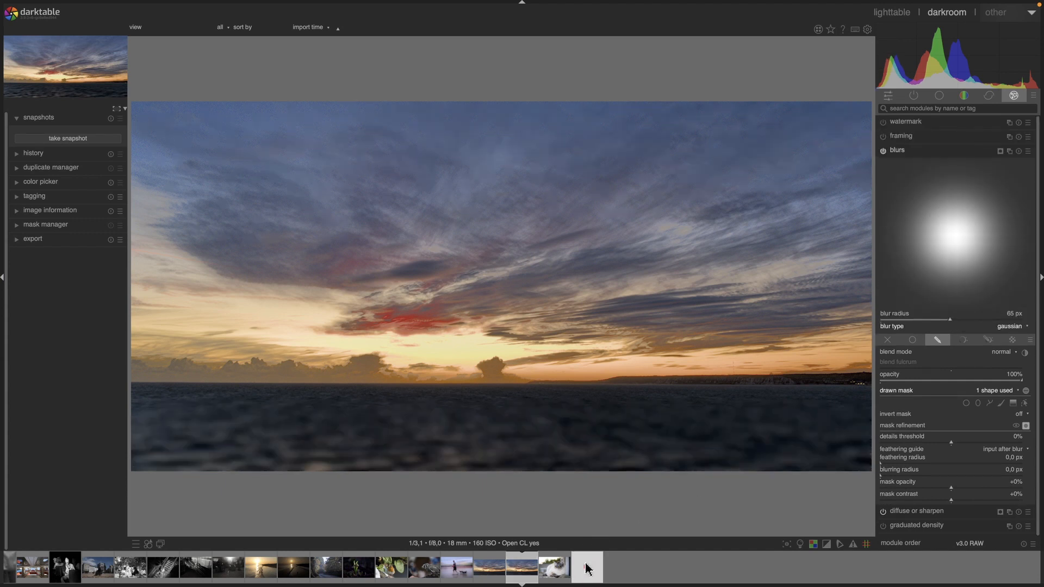
{"action": "left_click", "coordinate": [1009, 328]}
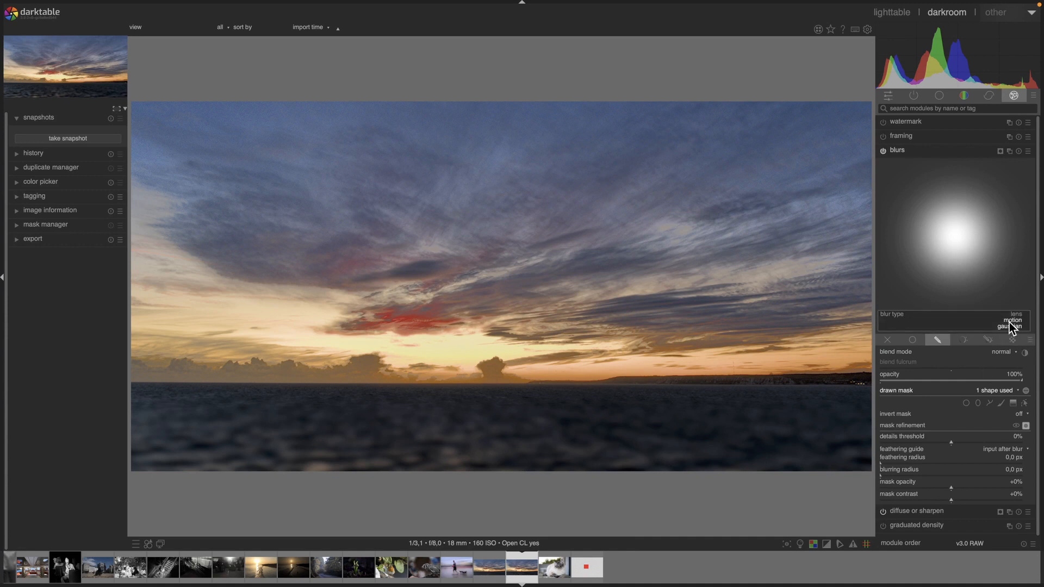
{"action": "left_click", "coordinate": [1012, 321]}
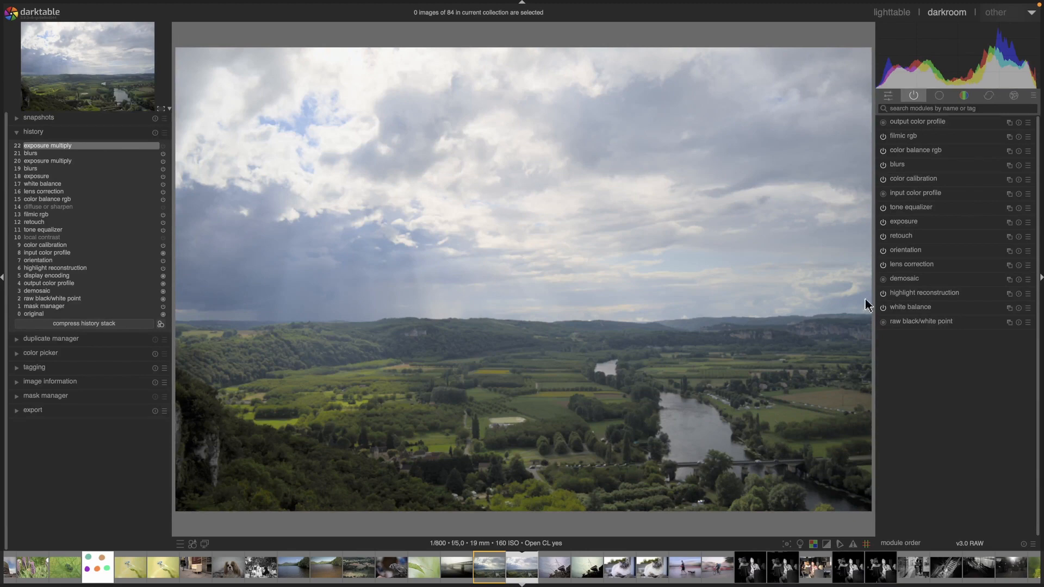
- Set the blurs module on the river valley landscape to gaussian with a 32 px radius
{"action": "scroll", "coordinate": [846, 292], "scroll_direction": "up", "scroll_amount": 1}
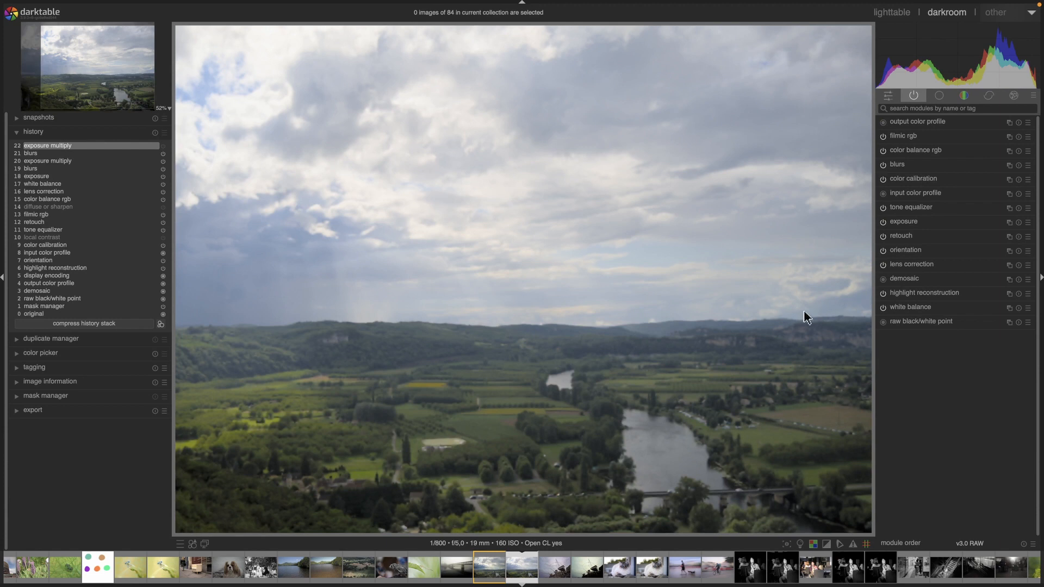
{"action": "scroll", "coordinate": [803, 311], "scroll_direction": "down", "scroll_amount": 1}
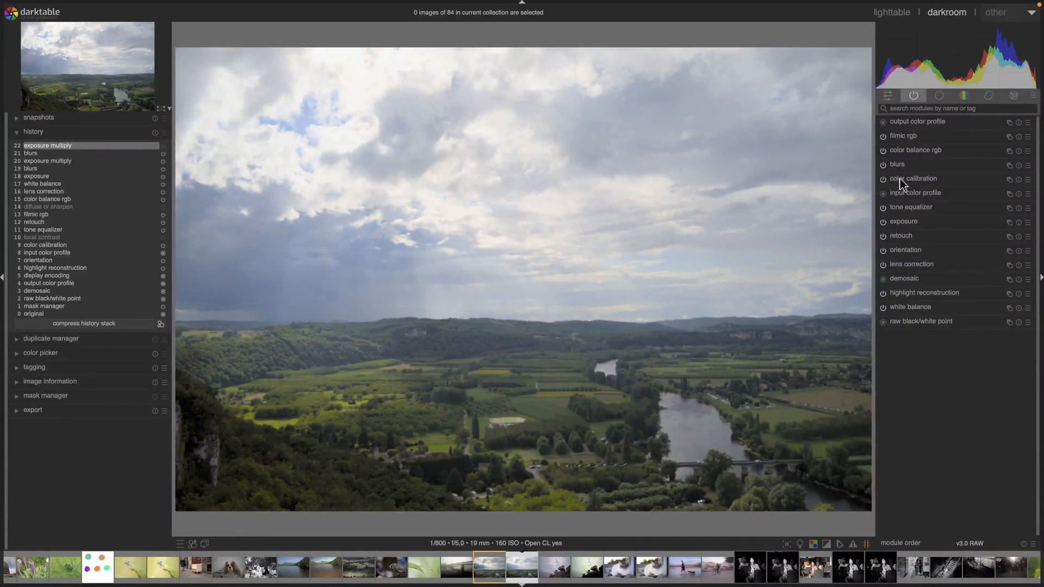
{"action": "left_click", "coordinate": [899, 164]}
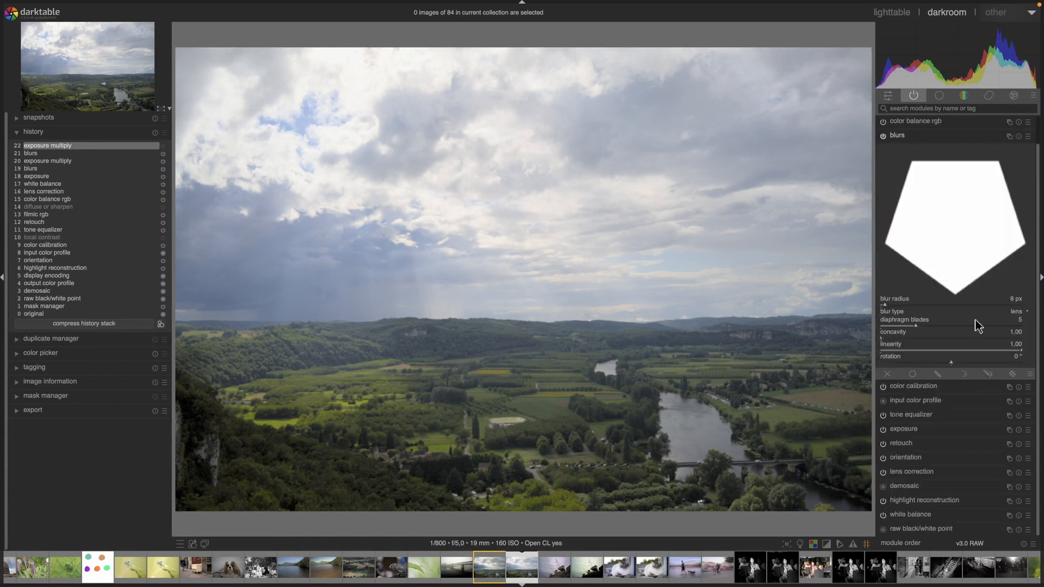
{"action": "left_click", "coordinate": [1017, 319]}
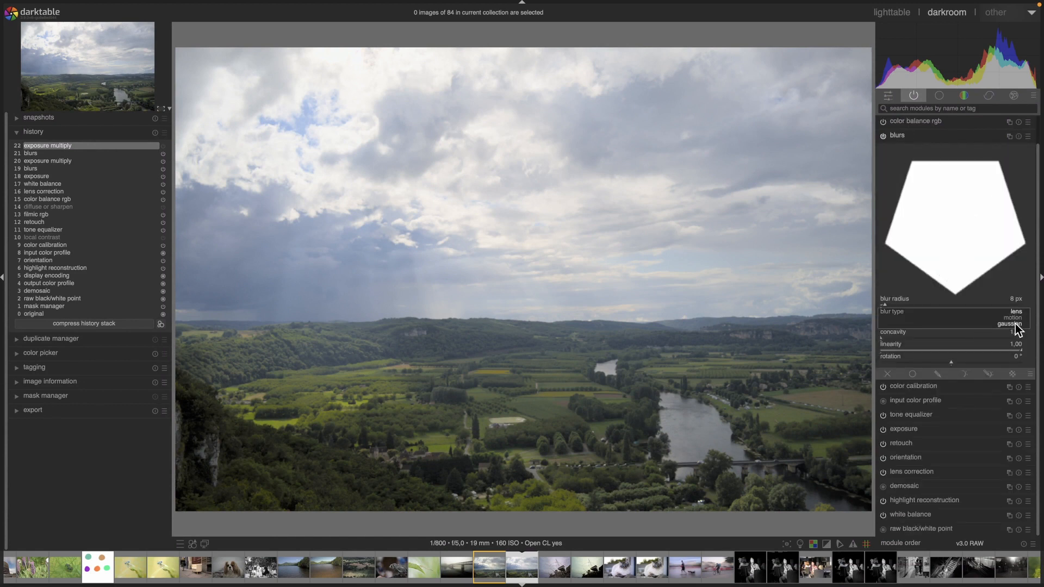
{"action": "left_click", "coordinate": [1012, 325]}
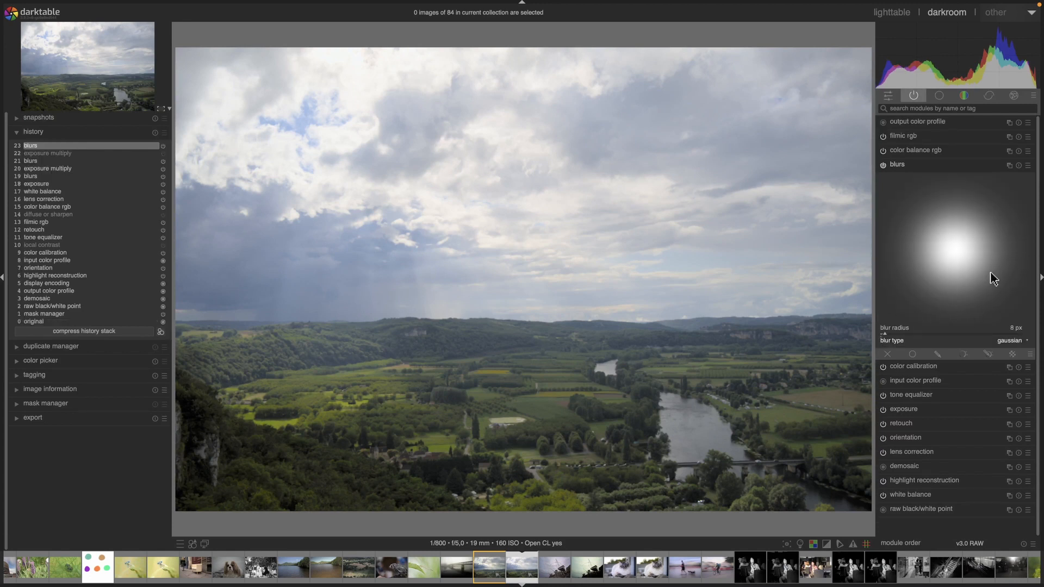
{"action": "left_click", "coordinate": [897, 334]}
{"action": "left_click", "coordinate": [909, 333]}
{"action": "left_click", "coordinate": [920, 333]}
{"action": "left_click", "coordinate": [908, 333]}
{"action": "left_click", "coordinate": [911, 333]}
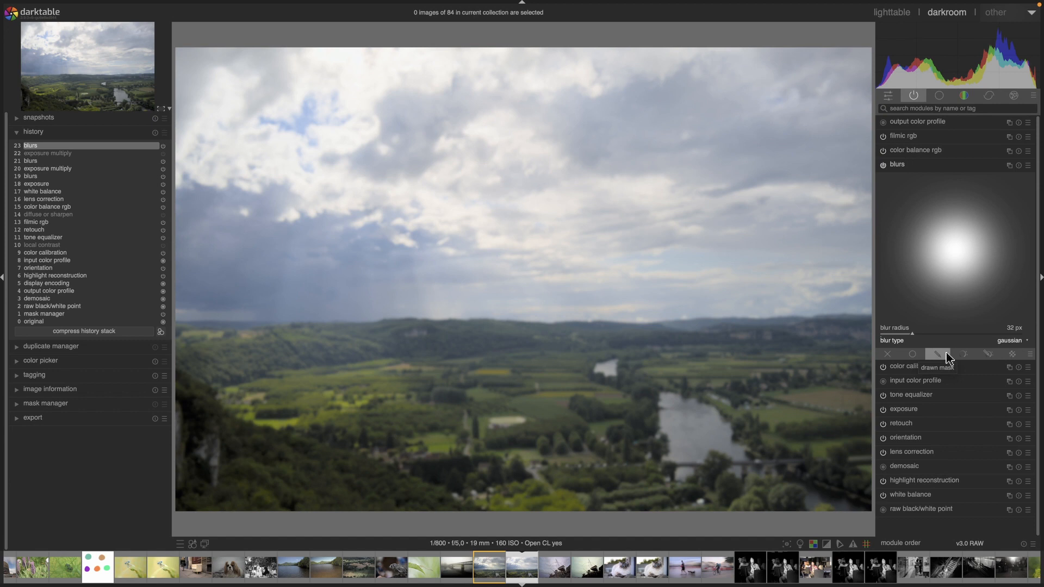
- Enable uniform blending for the gaussian blur, trying the difference blend mode before setting it to subtract
{"action": "left_click", "coordinate": [914, 354]}
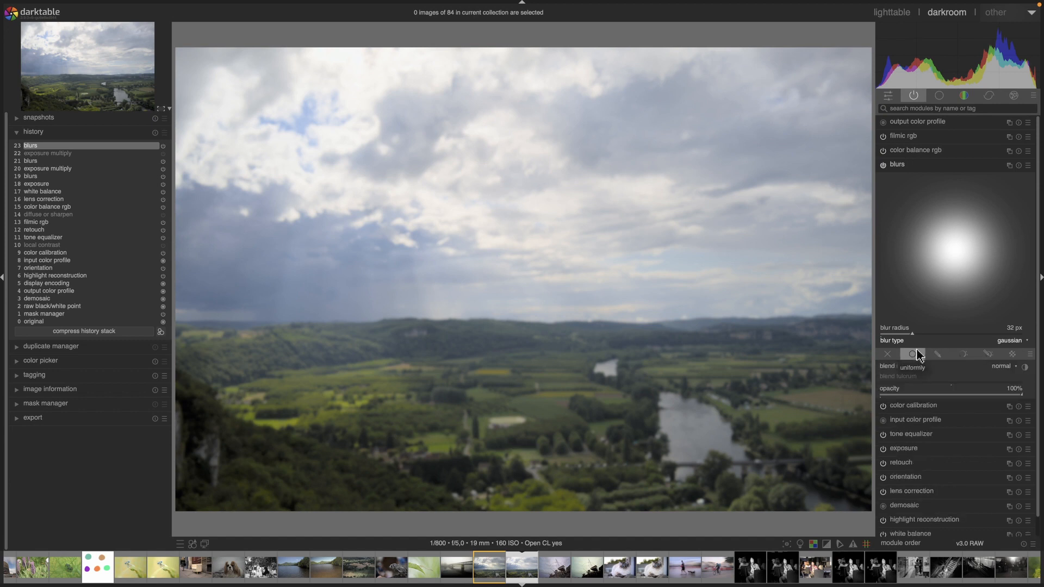
{"action": "left_click", "coordinate": [1002, 368]}
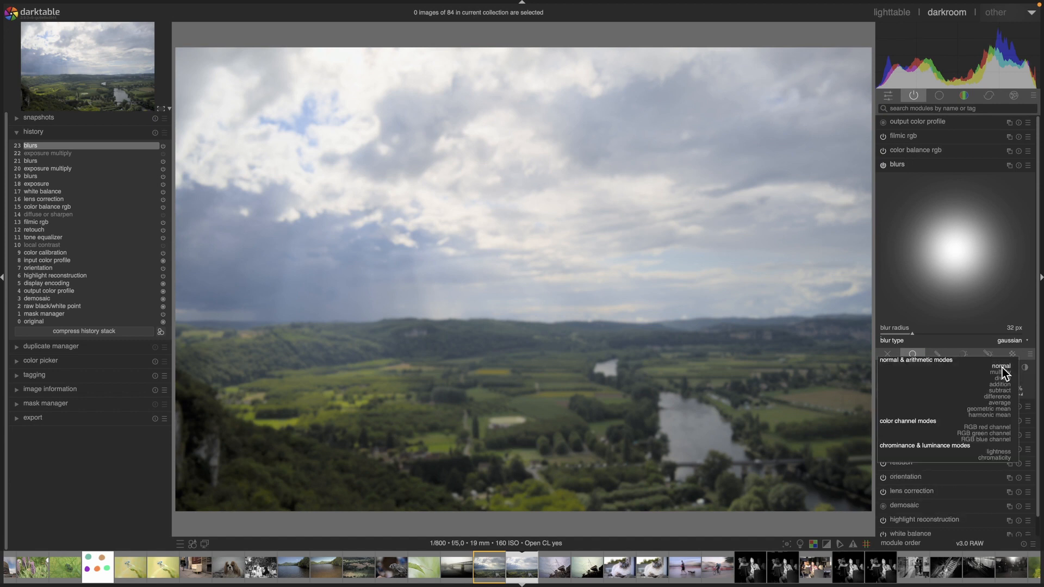
{"action": "left_click", "coordinate": [1002, 396]}
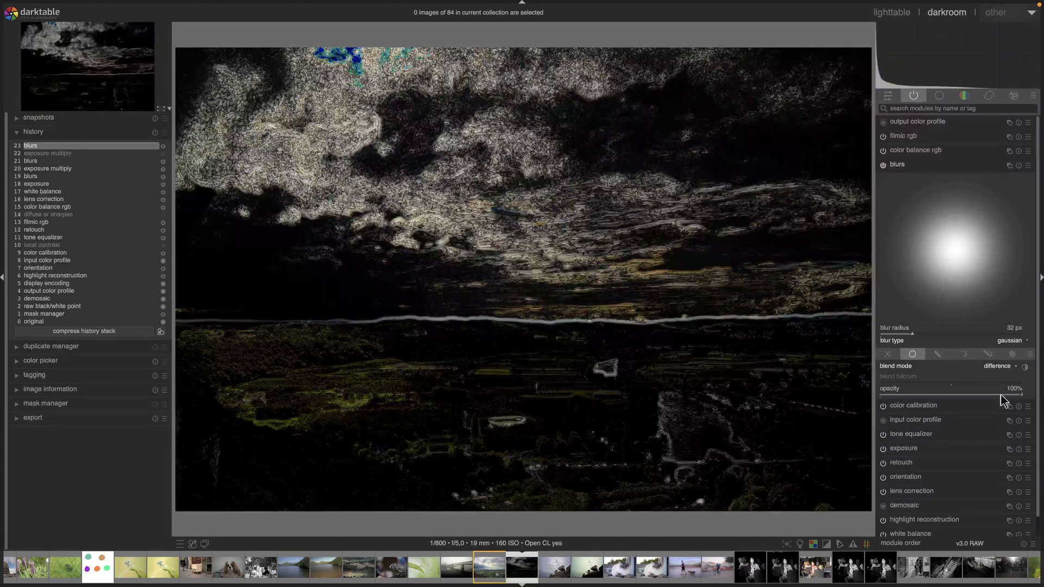
{"action": "left_click", "coordinate": [1000, 368]}
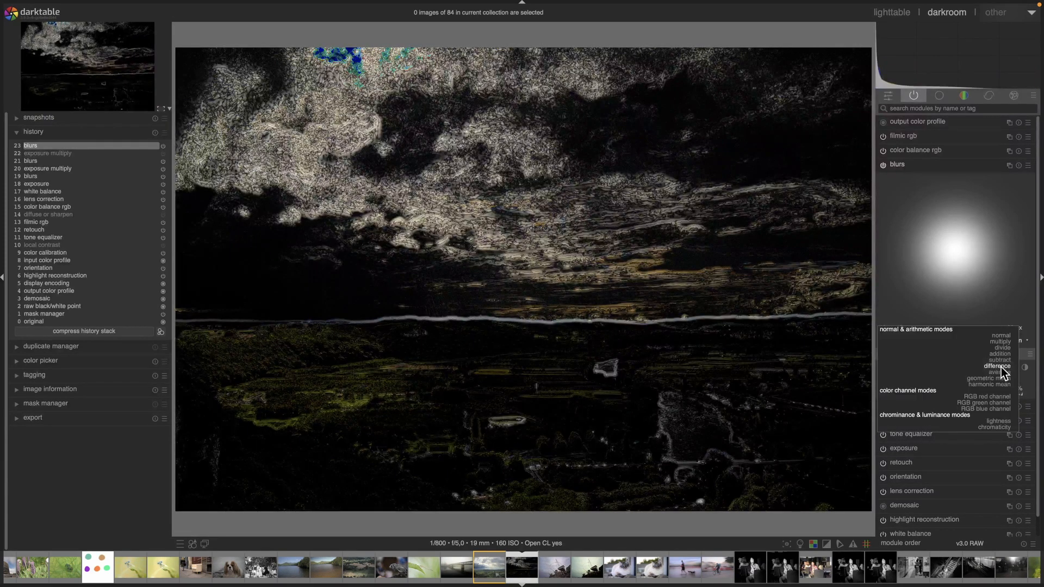
{"action": "left_click", "coordinate": [1000, 361]}
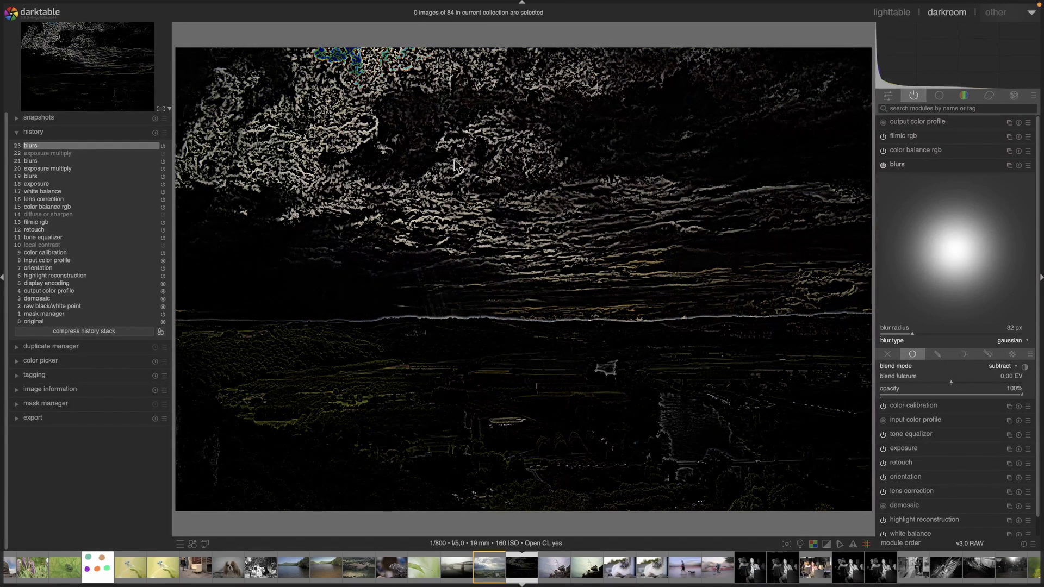
- Change the blend mode of the gaussian blur on the river valley landscape to multiply
{"action": "left_click", "coordinate": [1000, 367]}
{"action": "left_click", "coordinate": [1001, 367]}
{"action": "left_click", "coordinate": [1001, 366]}
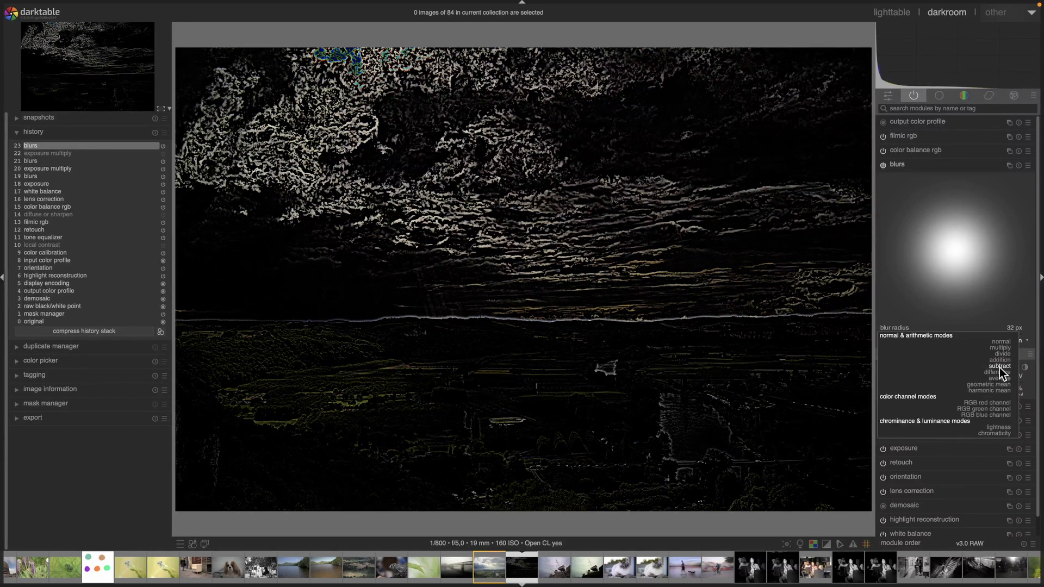
{"action": "left_click", "coordinate": [1000, 348]}
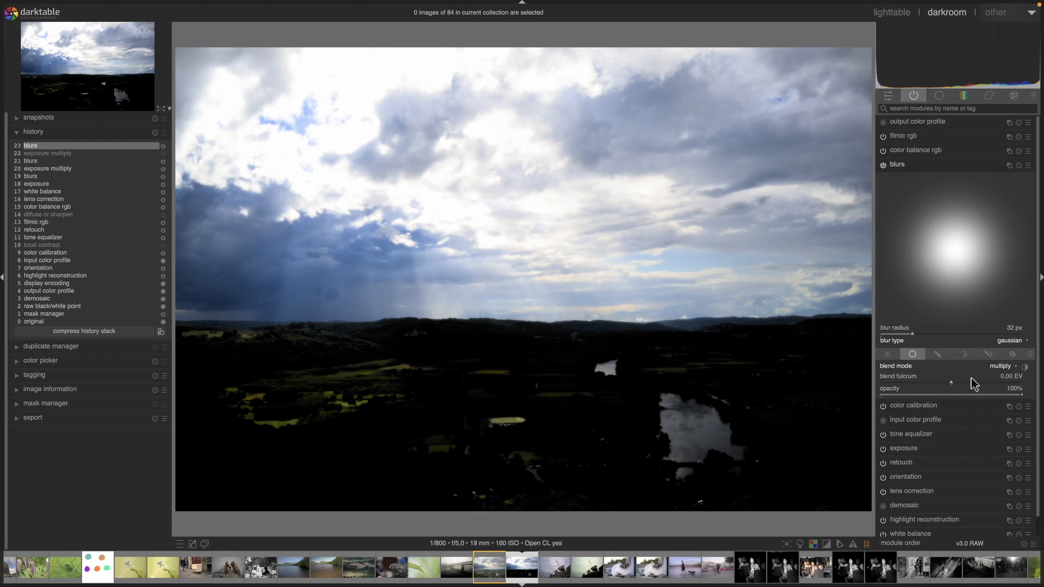
- Limit the blur with a drawn mask reusing the exposure multiply shapes, check the mask overlay, and hide the overlay and shape outlines
{"action": "scroll", "coordinate": [921, 394], "scroll_direction": "down", "scroll_amount": 1}
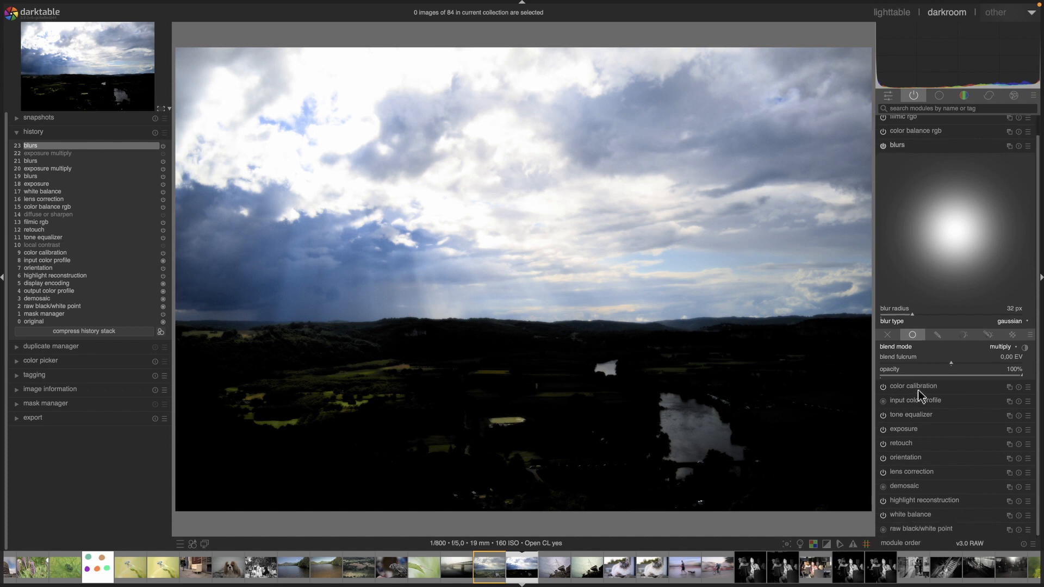
{"action": "left_click", "coordinate": [938, 334]}
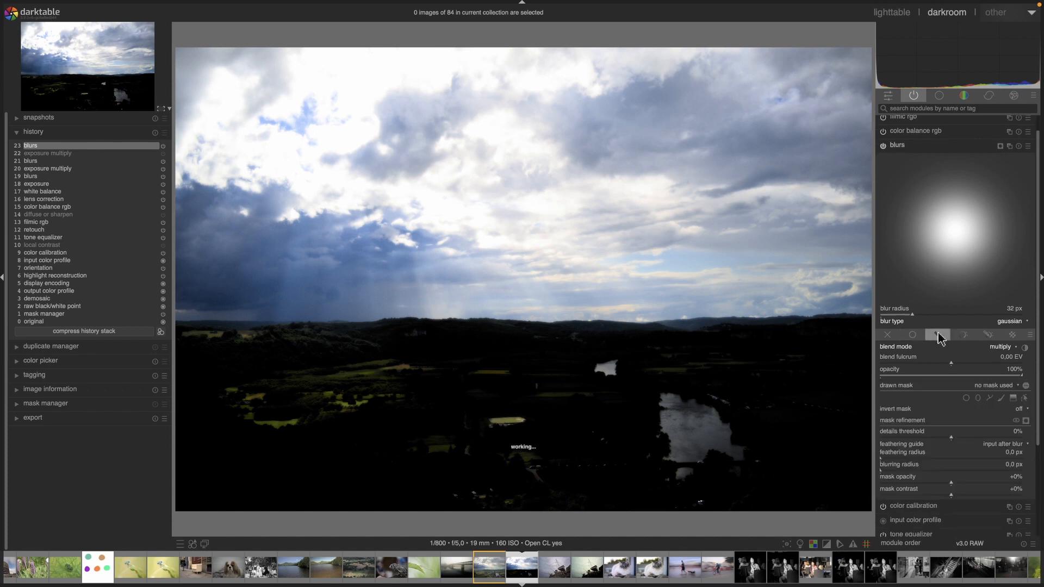
{"action": "left_click", "coordinate": [1002, 388]}
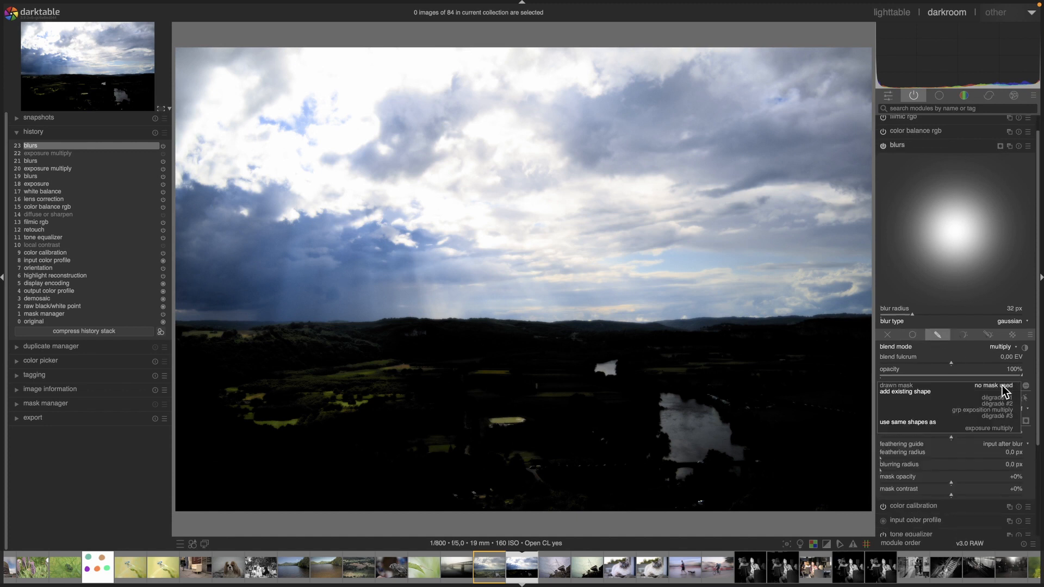
{"action": "left_click", "coordinate": [998, 429]}
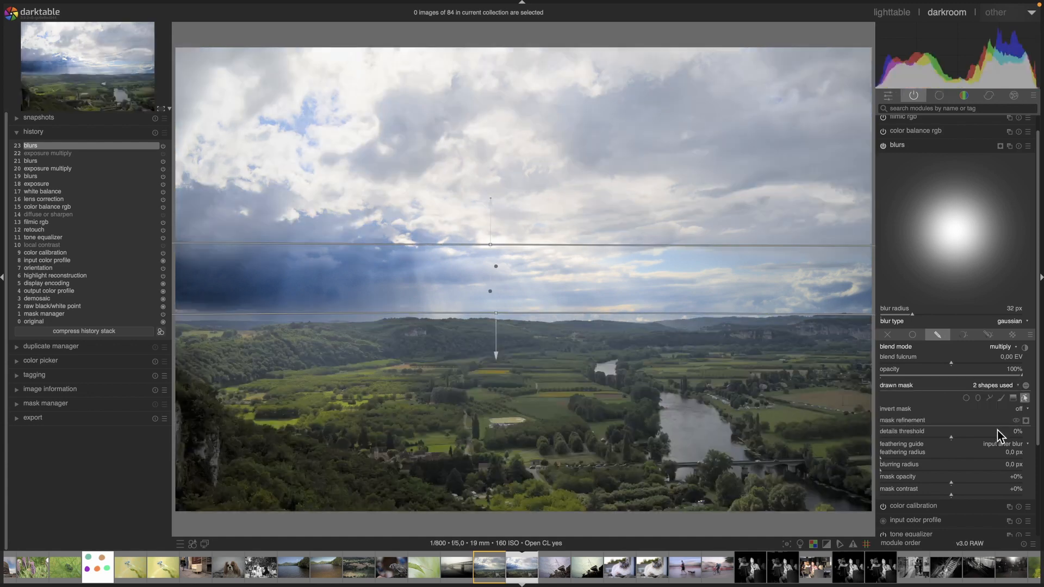
{"action": "left_click", "coordinate": [1027, 421]}
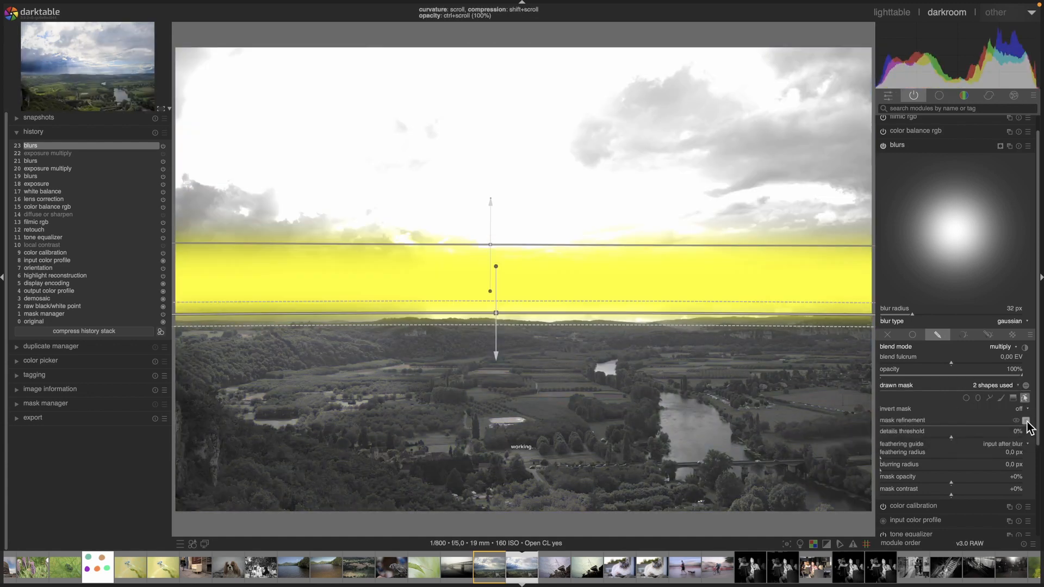
{"action": "left_click", "coordinate": [1027, 421]}
{"action": "left_click", "coordinate": [1025, 399]}
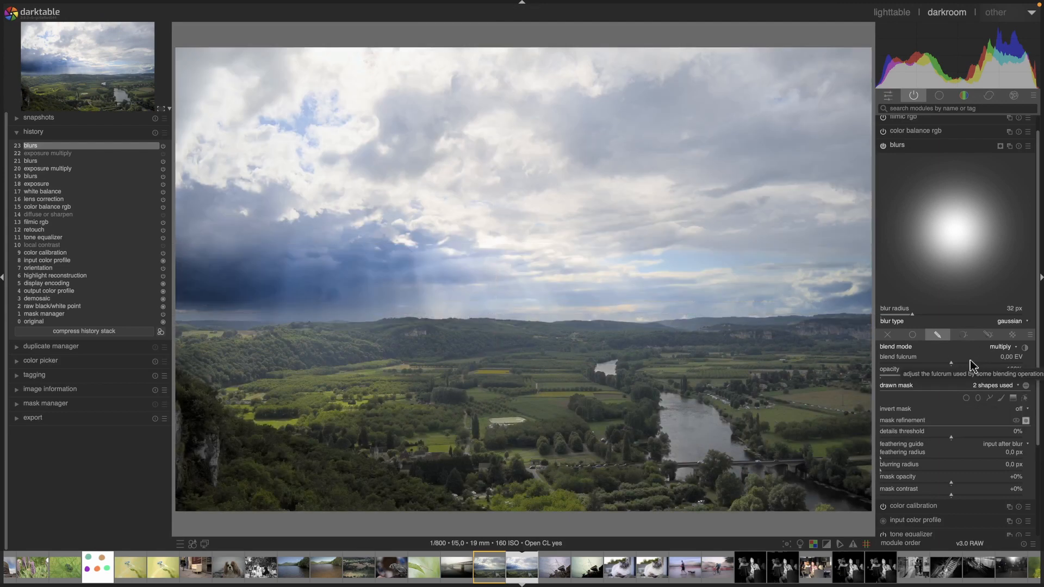
- Raise the blend fulcrum to 1.48 EV and compare the image with the blurs module off and on
{"action": "left_click_drag", "start_coordinate": [973, 366], "coordinate": [987, 365]}
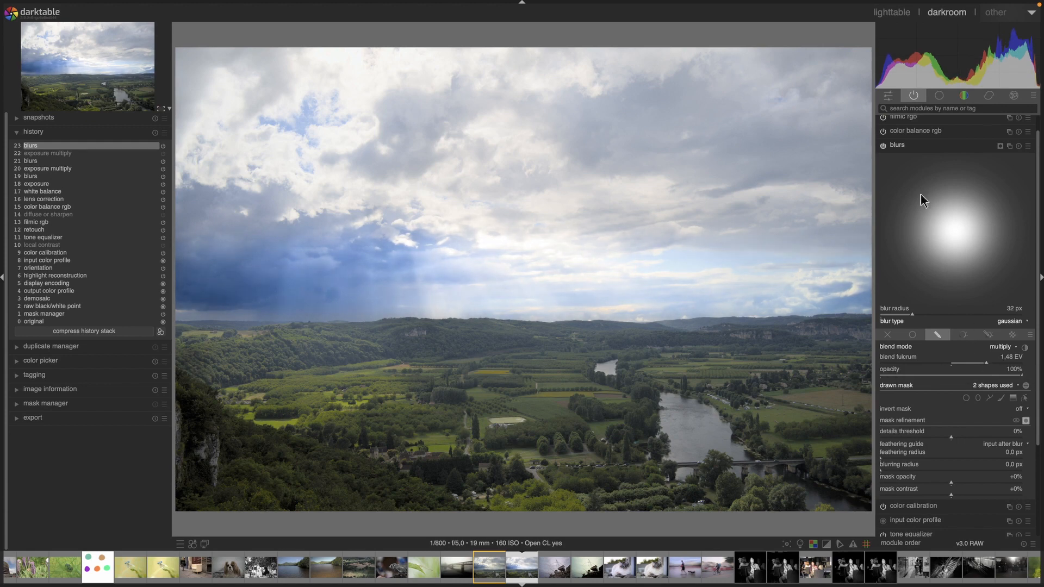
{"action": "left_click", "coordinate": [884, 146]}
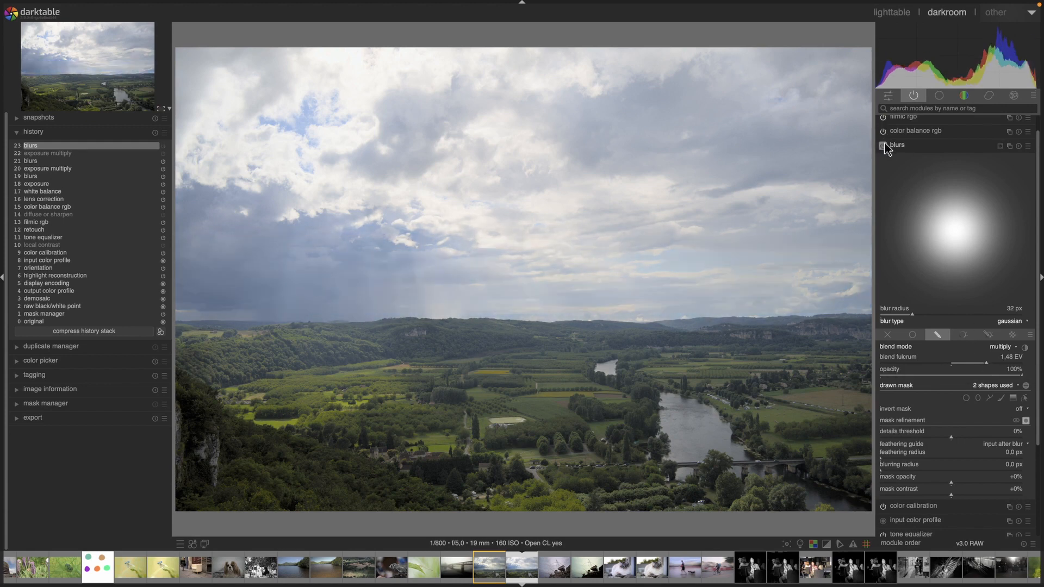
{"action": "left_click", "coordinate": [884, 146]}
{"action": "left_click", "coordinate": [884, 145]}
{"action": "left_click", "coordinate": [884, 145]}
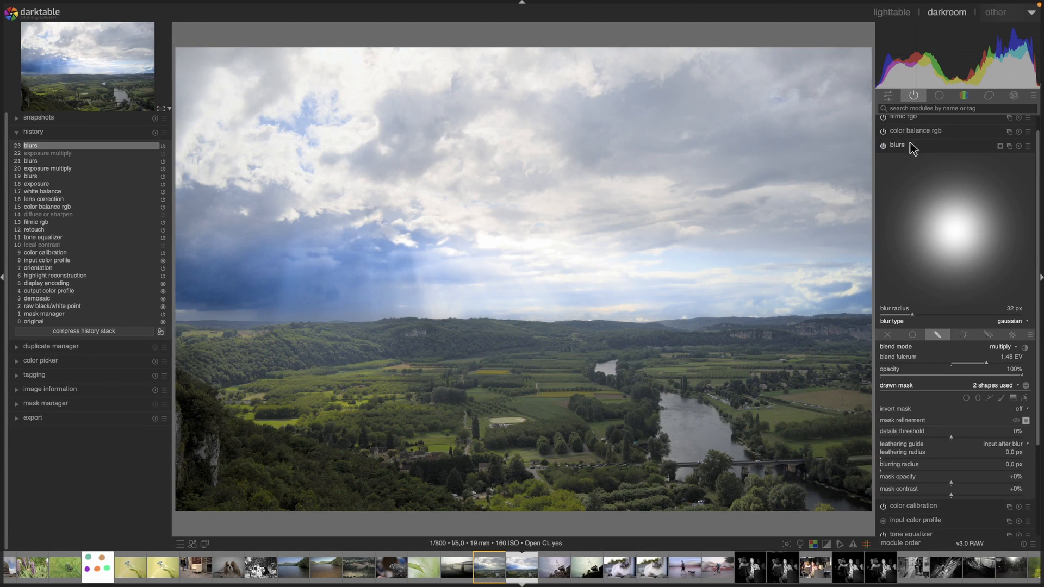
- Switch the masked blur's type to lens, keeping the multiply blend, and review the lens blur settings
{"action": "left_click", "coordinate": [1010, 324]}
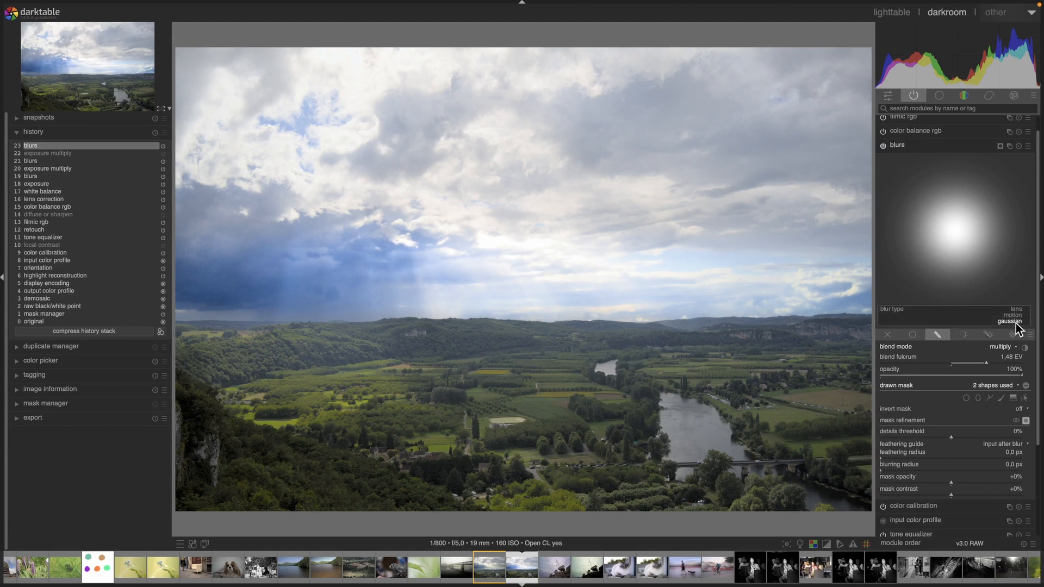
{"action": "left_click", "coordinate": [1016, 309]}
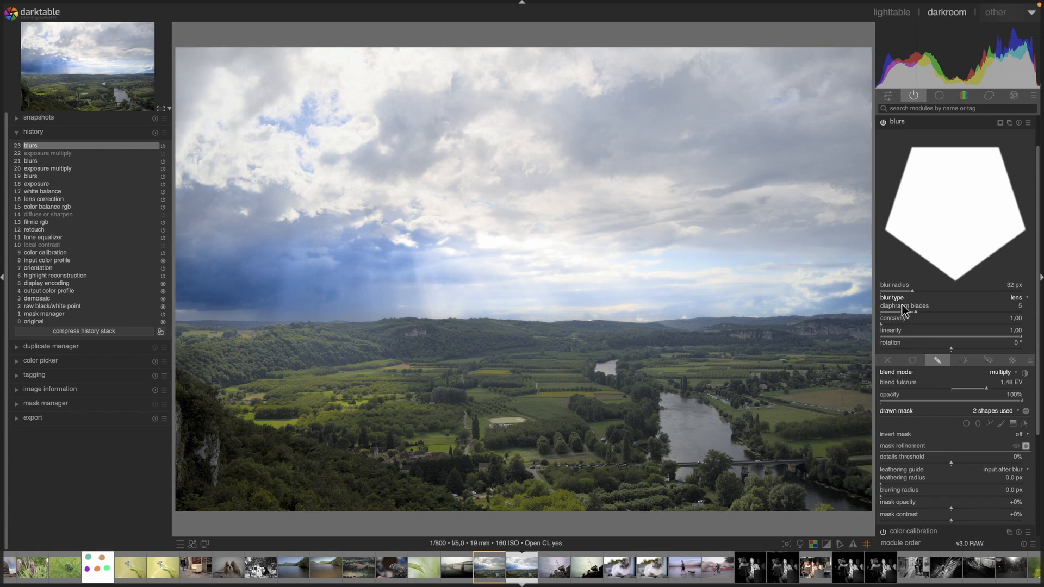
{"action": "scroll", "coordinate": [905, 309], "scroll_direction": "down", "scroll_amount": 1}
{"action": "scroll", "coordinate": [906, 315], "scroll_direction": "up", "scroll_amount": 1}
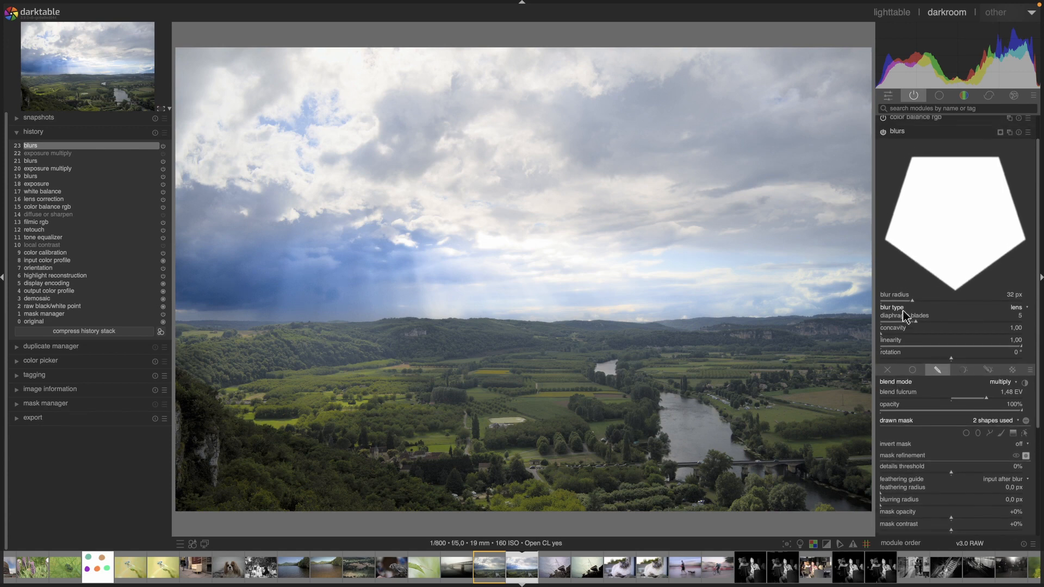
{"action": "scroll", "coordinate": [904, 310], "scroll_direction": "up", "scroll_amount": 1}
{"action": "scroll", "coordinate": [903, 311], "scroll_direction": "down", "scroll_amount": 1}
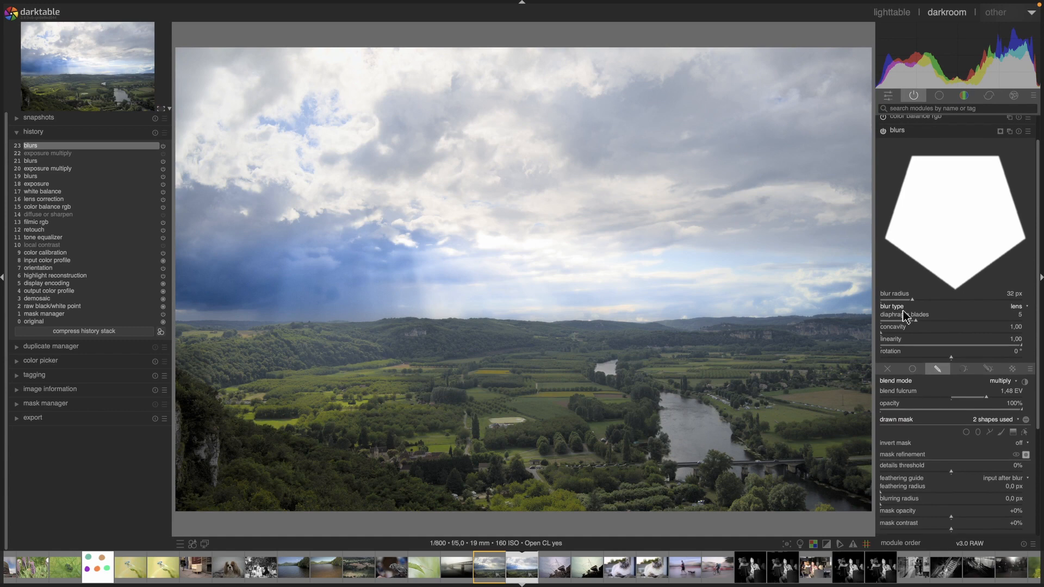